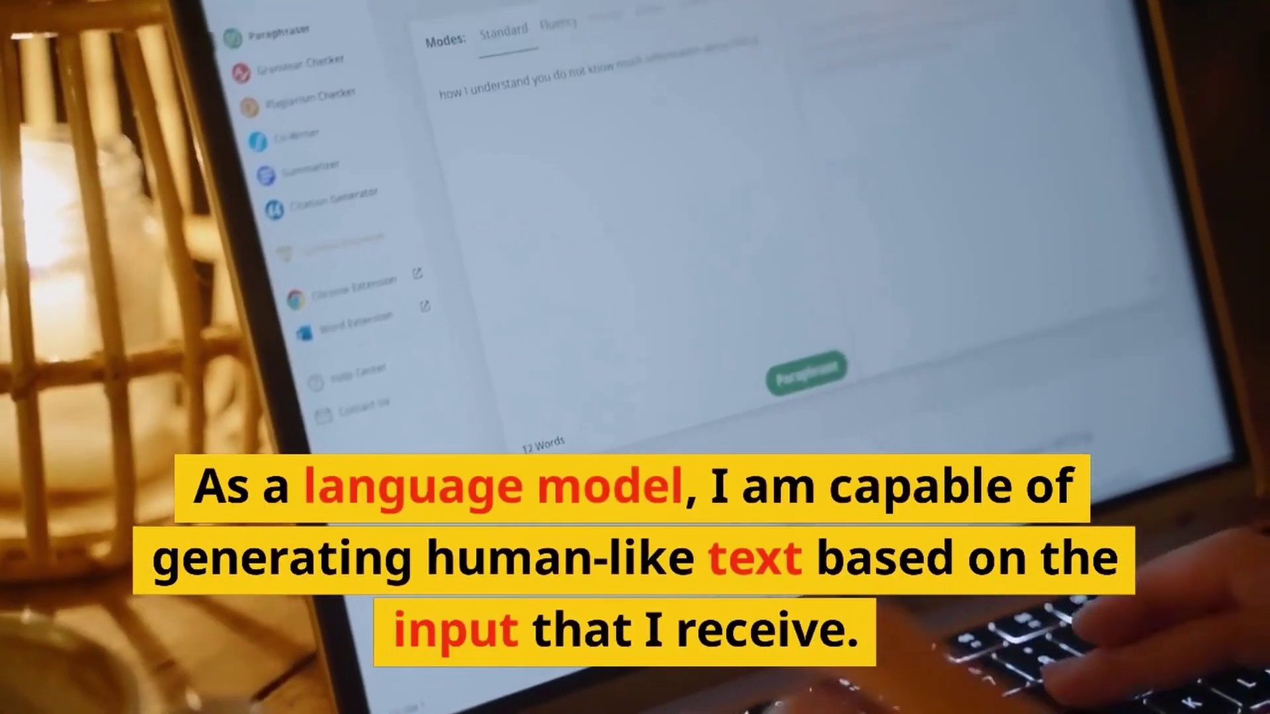
Send ChatGPT the prompt requesting a 480-second script on the 10 most popular ChatGPT uses
text(quest)
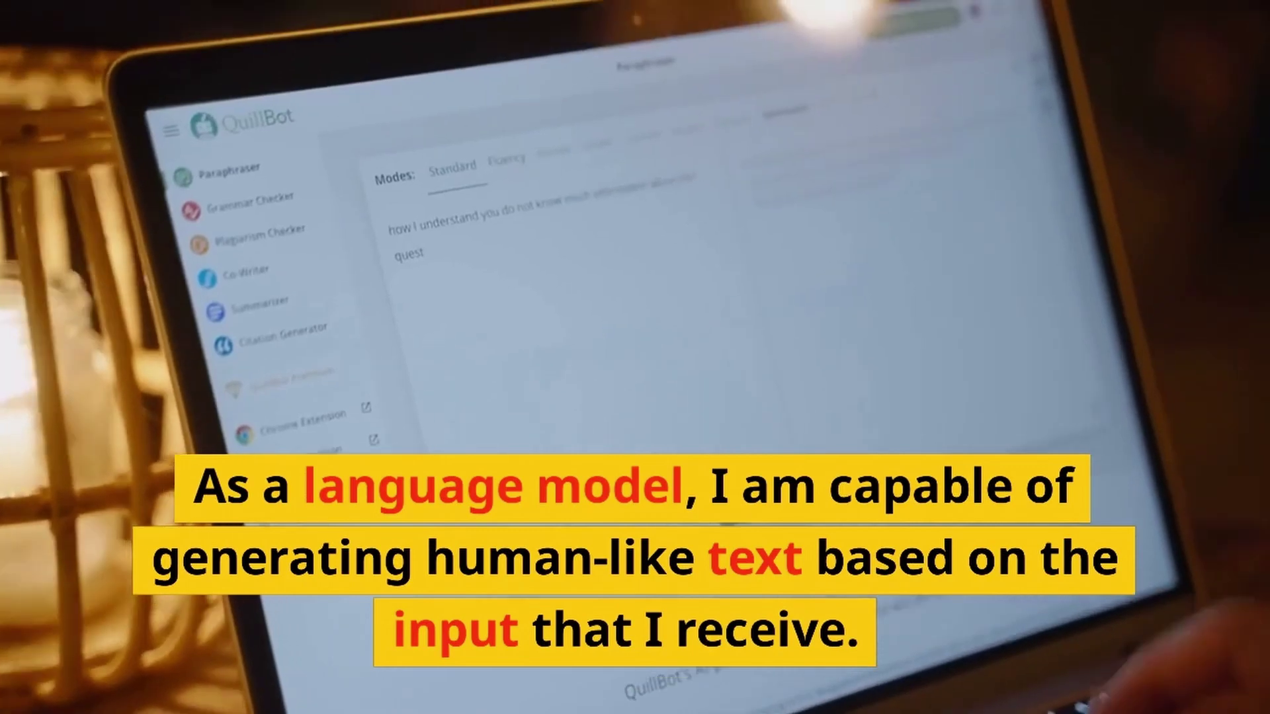
text(ion)
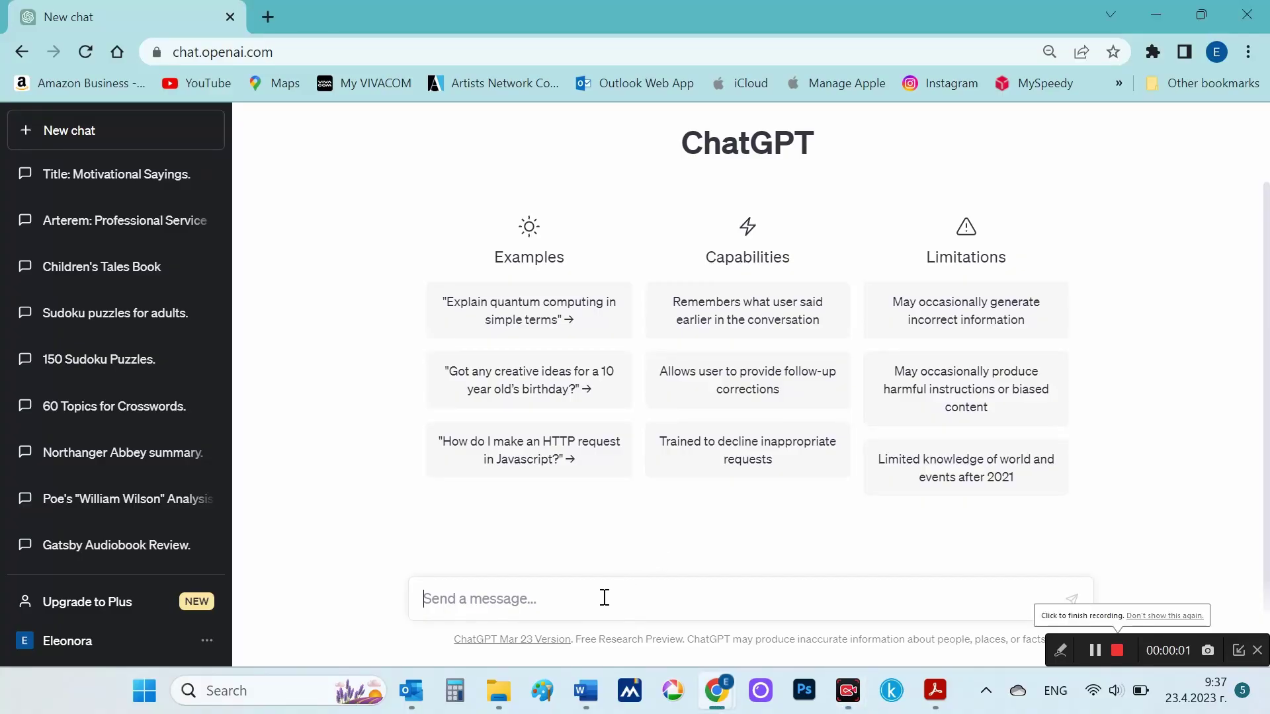
text(Write a script of 480 seconds about a Chat GPT, what can i use it for. List me the 10 most popular. It also explained how messages should be written to Chat GPT, to get the best results. Also, how Chat GPT can be used in different professions - for example writing advertising messages, creating scripts, writing code, checking code etc.)
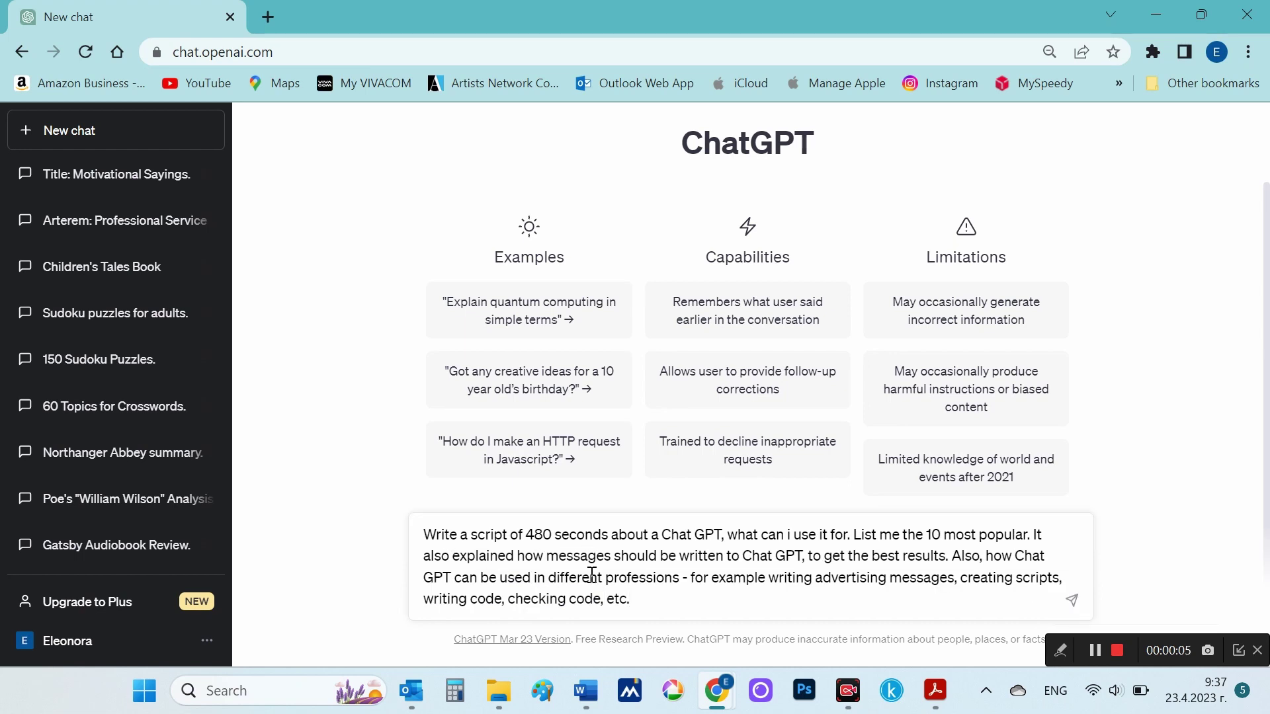
key(Return)
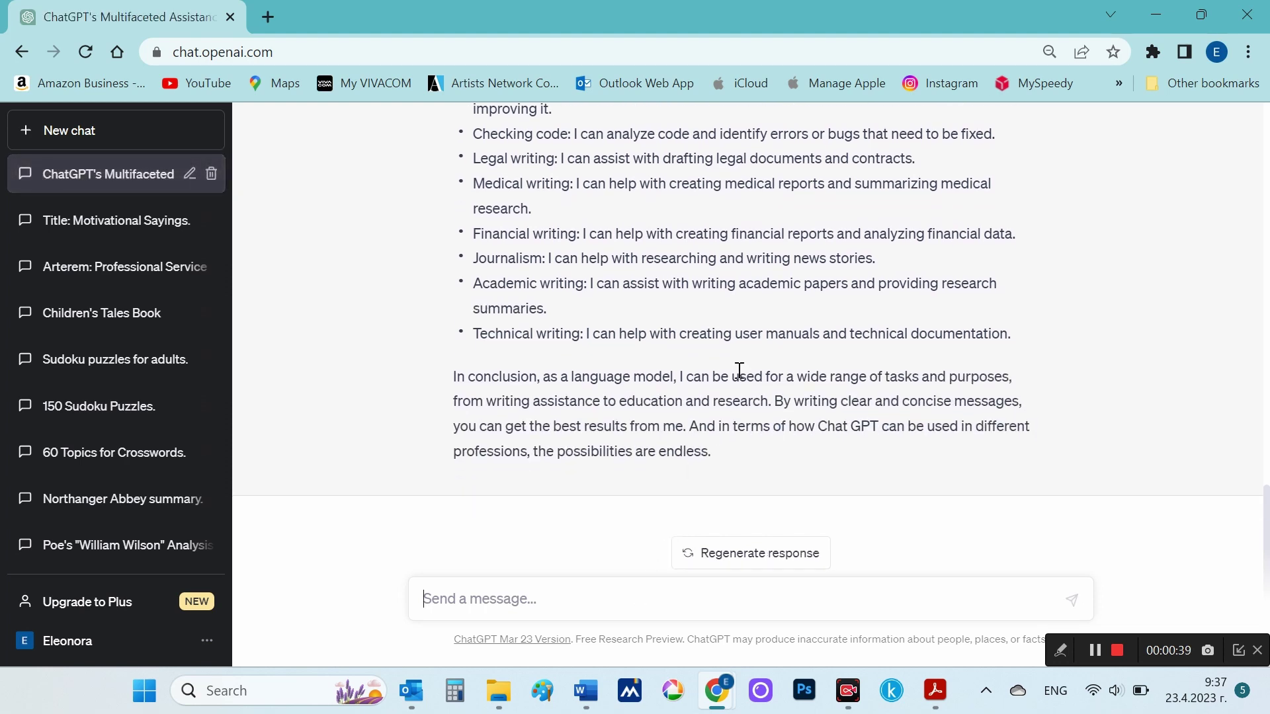
Scroll through ChatGPT's reply and drag-select its text for copying
scroll(738, 371, up, 5)
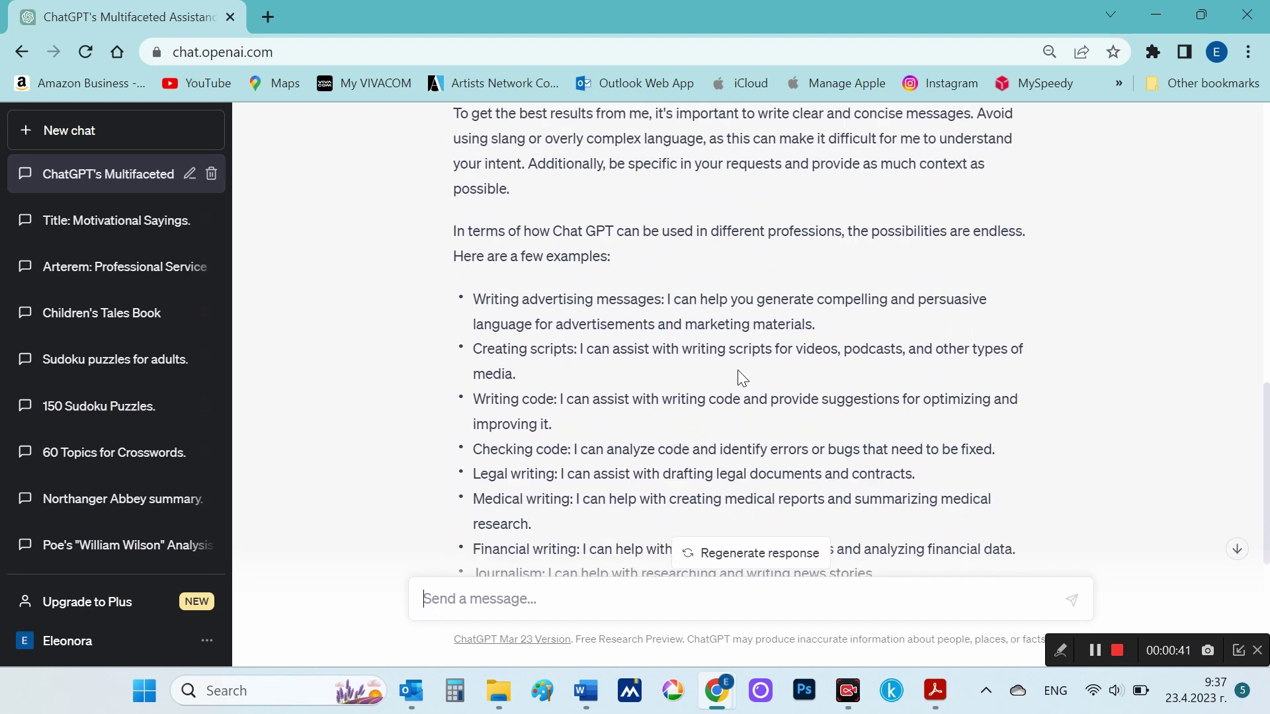
scroll(736, 371, up, 8)
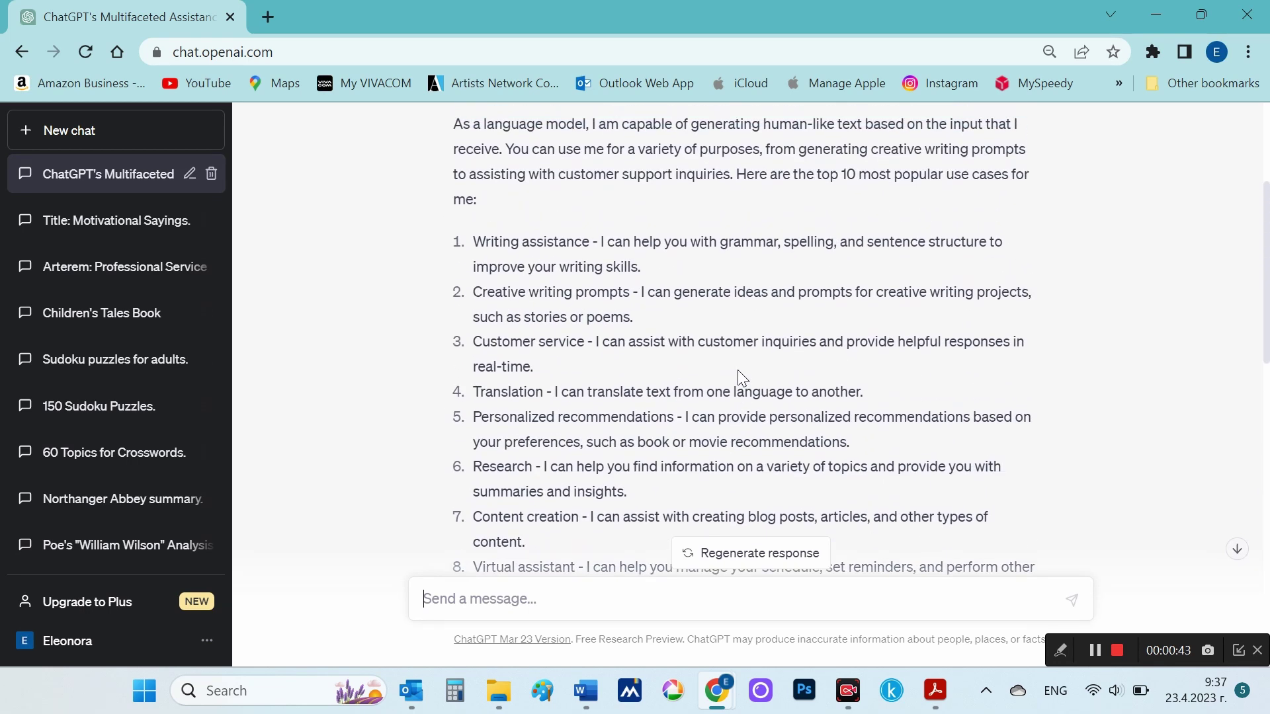
scroll(741, 378, down, 15)
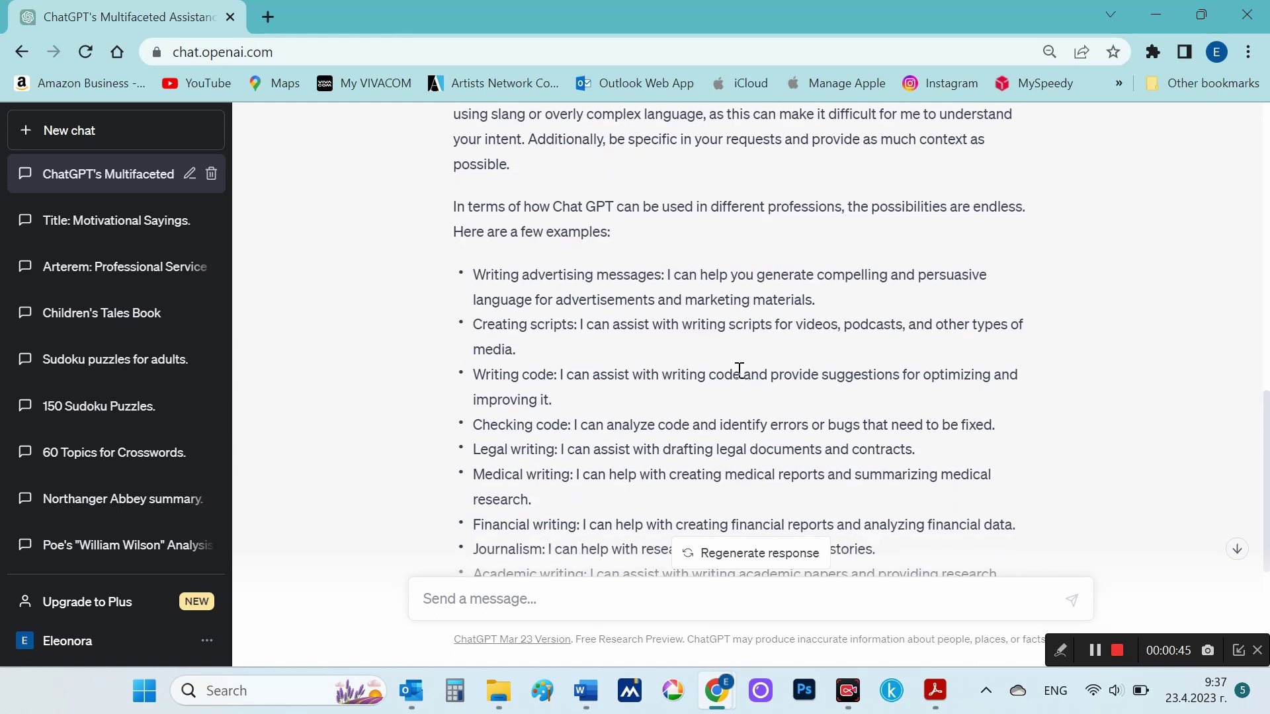
scroll(738, 370, down, 2)
drag(745, 470, 619, 285)
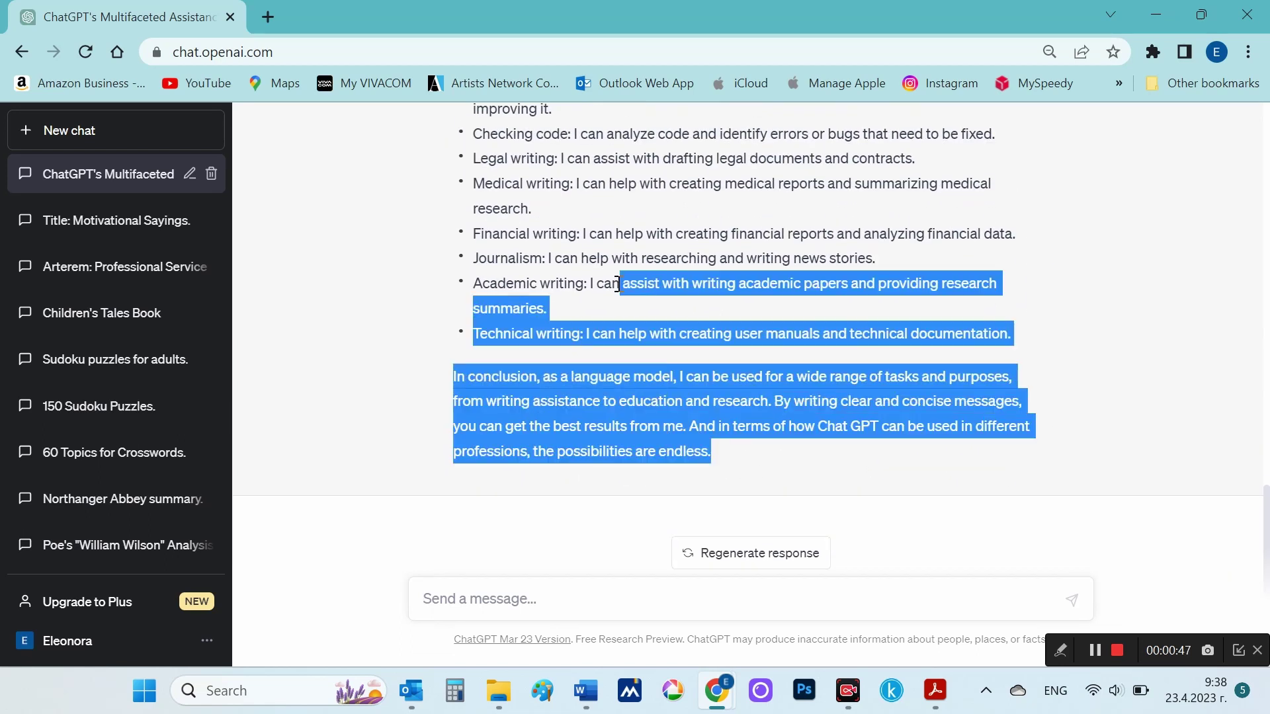
scroll(621, 291, up, 7)
scroll(620, 291, up, 10)
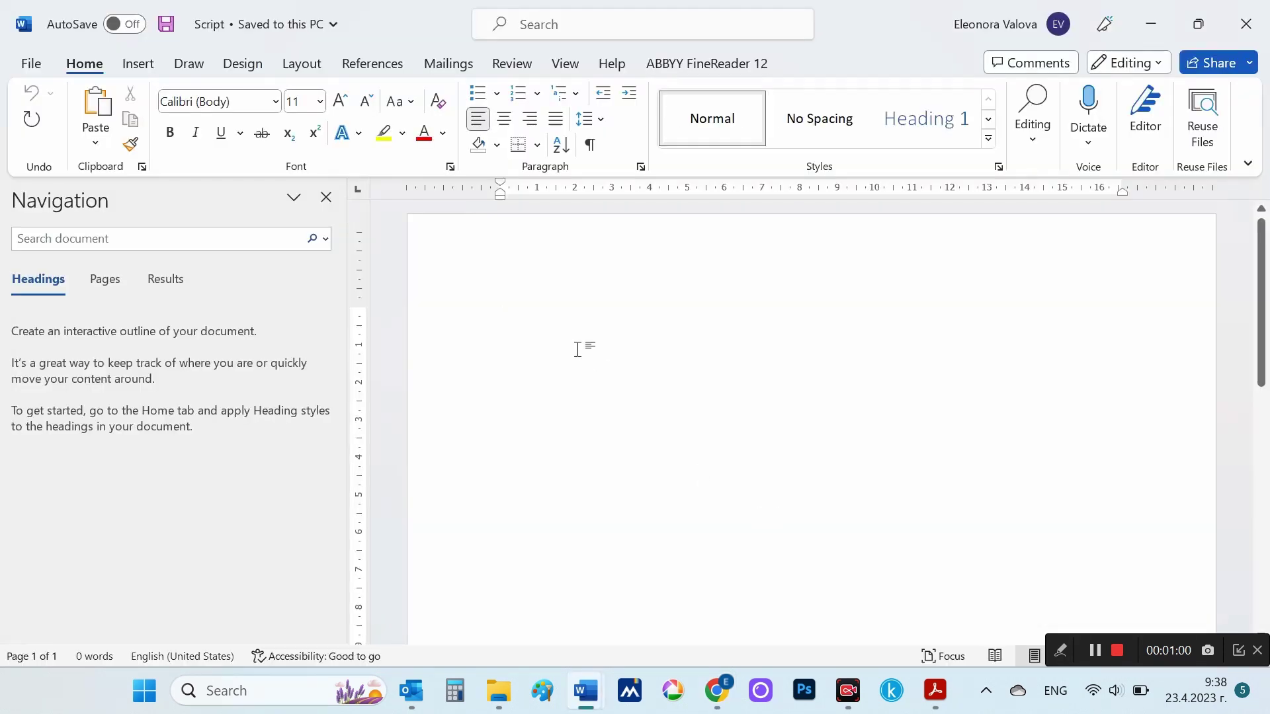
Paste the ChatGPT reply into the Script document as plain text only
right_click(577, 349)
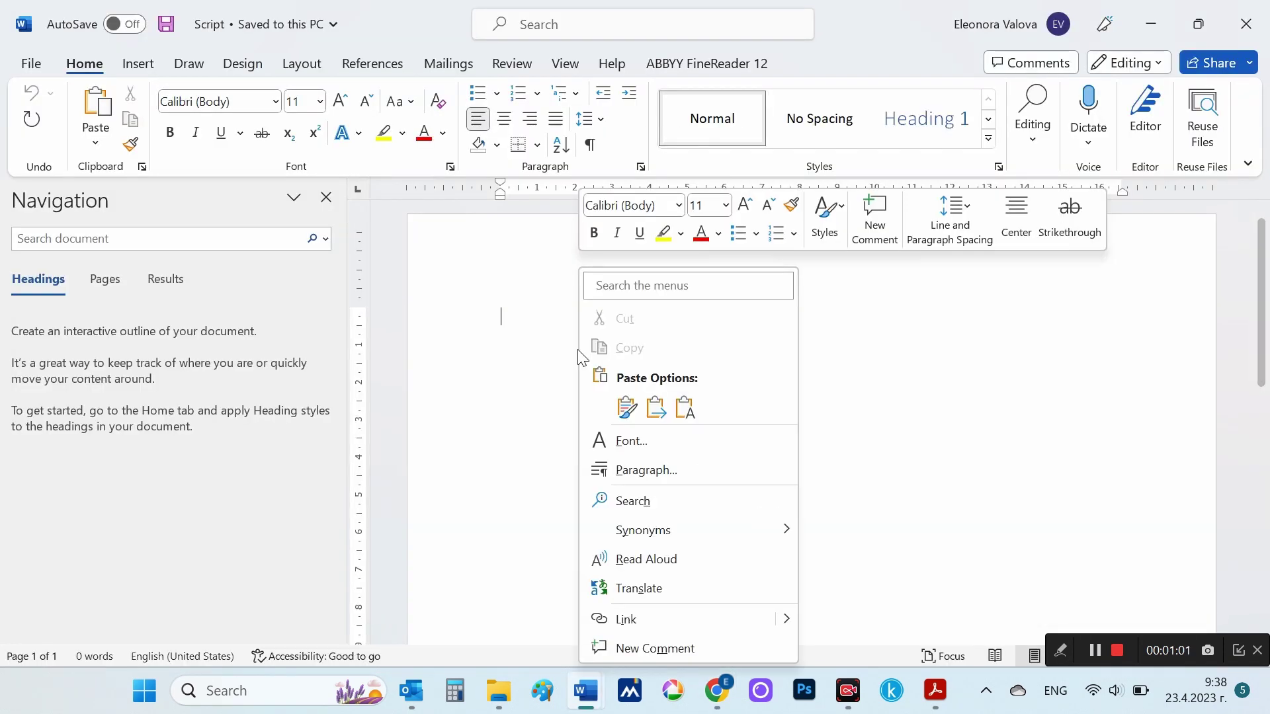
click(683, 408)
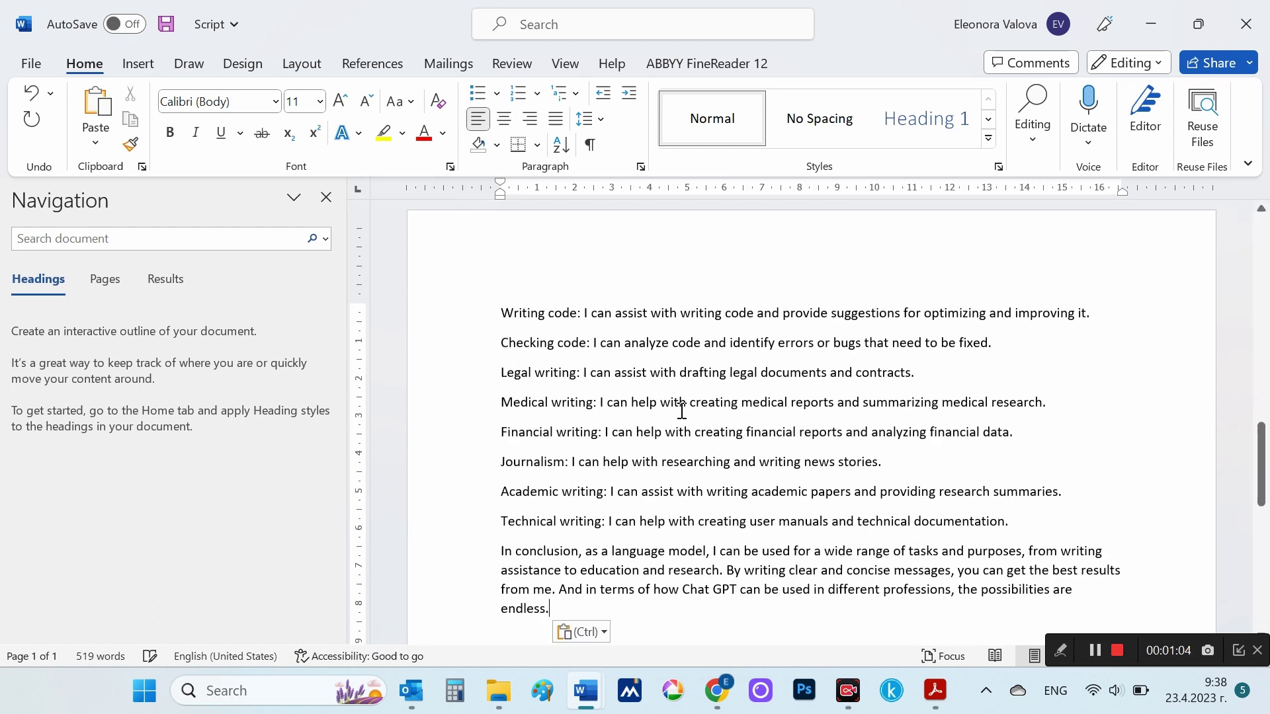
scroll(682, 410, up, 8)
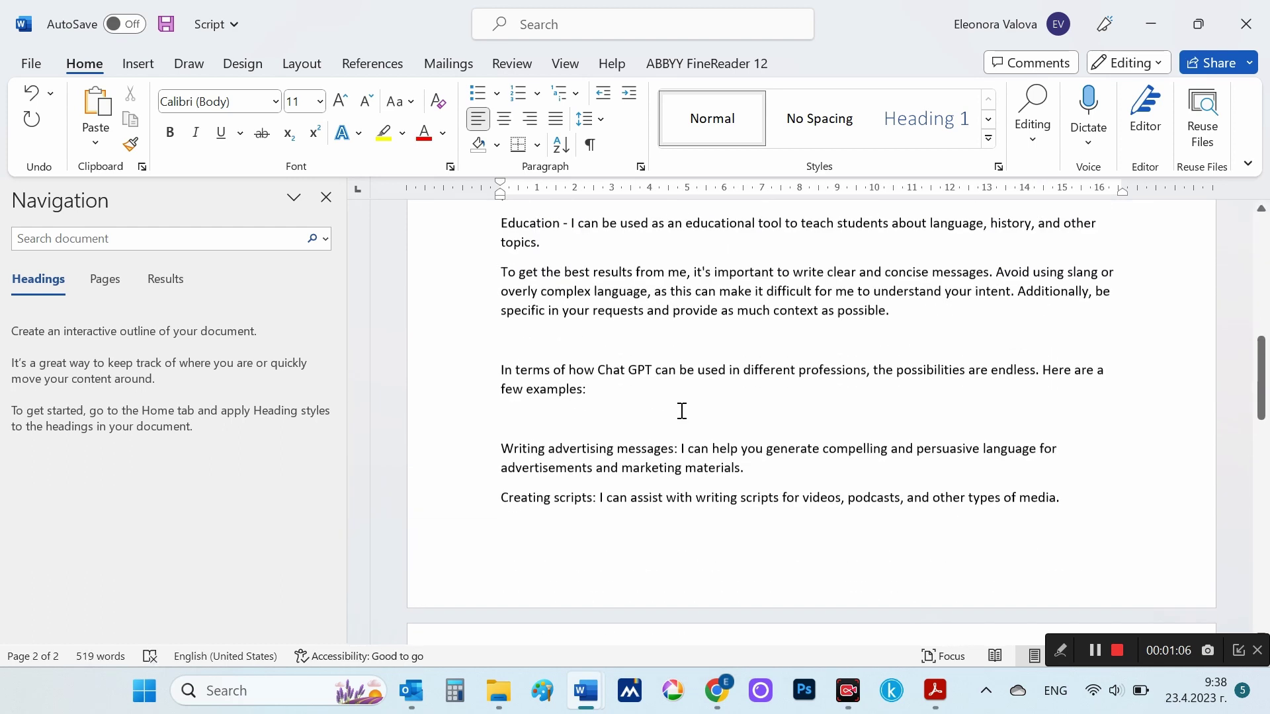
scroll(682, 410, up, 10)
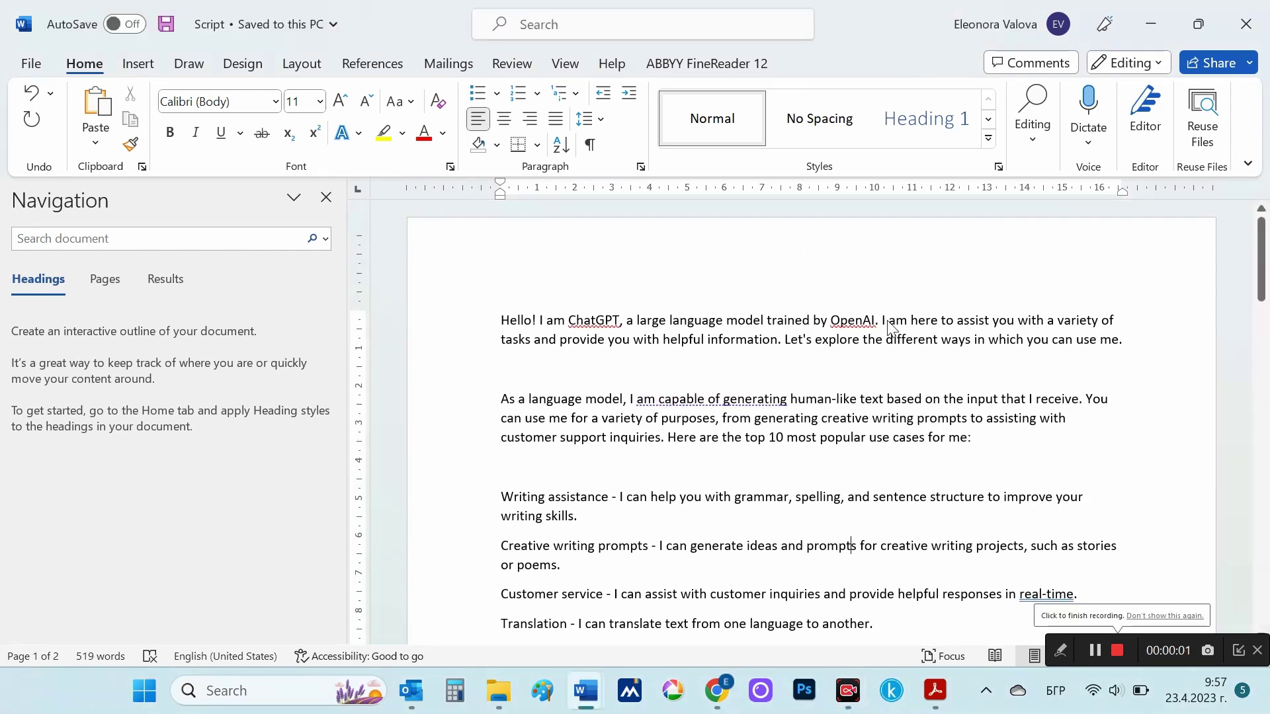
Split the intro into separate paragraphs and remove the blank line before the top-10 list
click(884, 320)
key(Return)
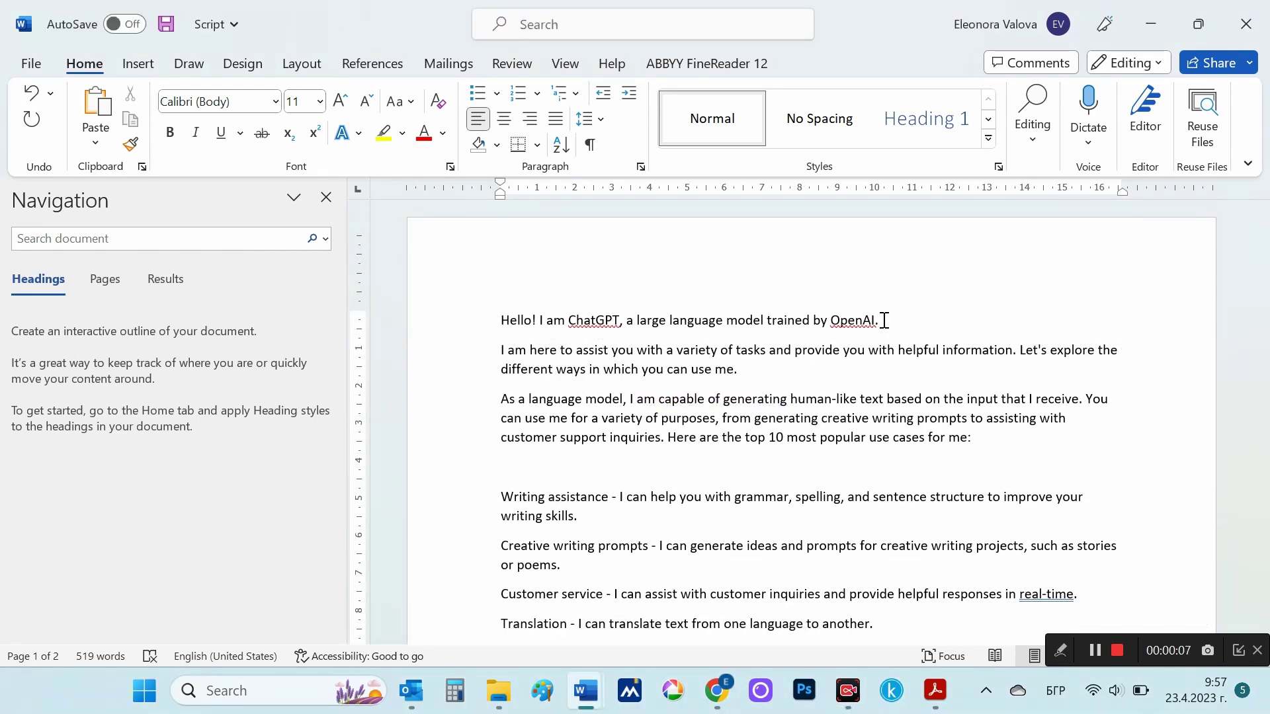
click(1083, 399)
key(Return)
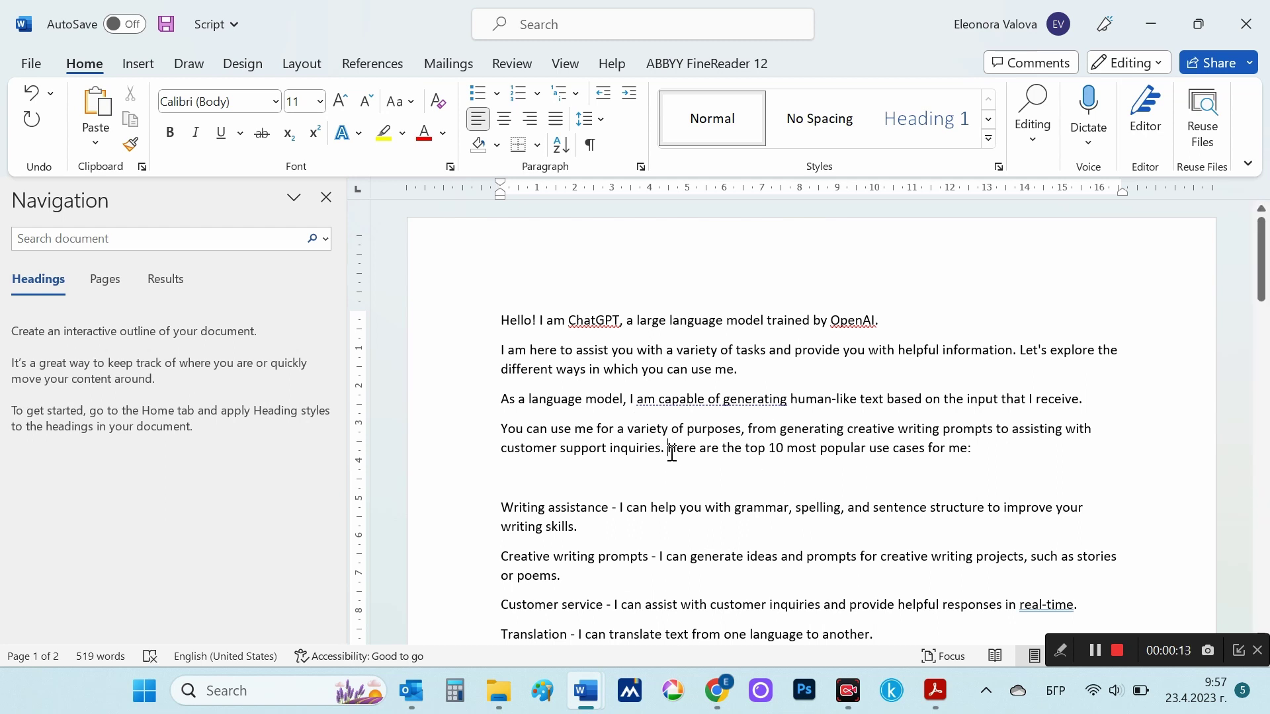
click(667, 448)
key(Return)
click(671, 505)
key(Delete)
Split out 'Avoid using slang' and 'Additionally', and delete blank lines before 'In terms' and 'Writing advertising messages'
scroll(671, 502, down, 4)
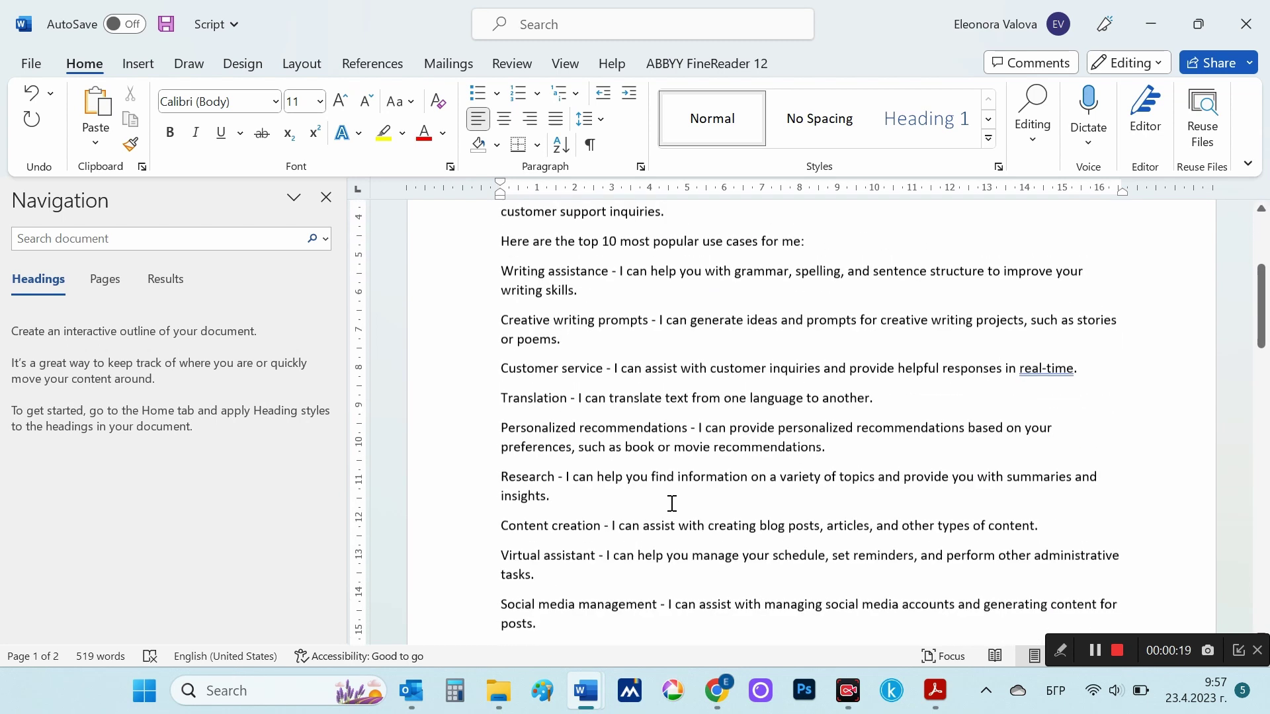
scroll(671, 504, down, 5)
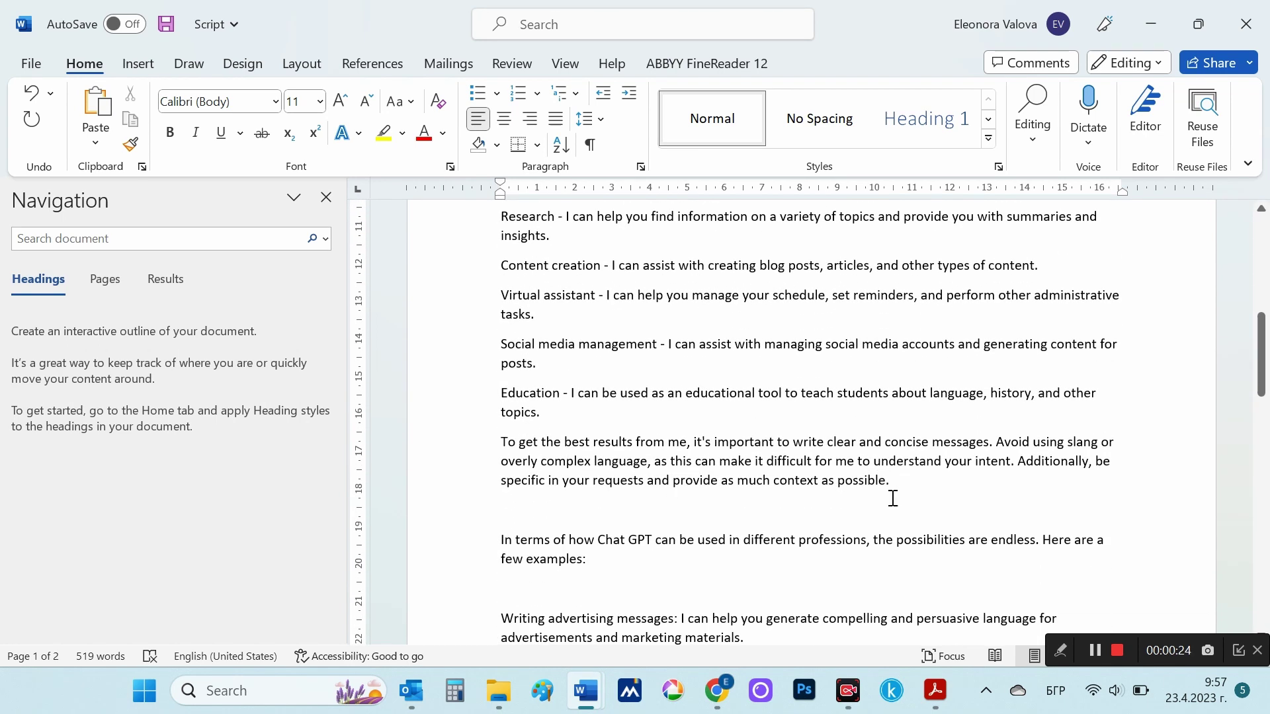
click(999, 444)
key(Return)
key(Return)
key(Down)
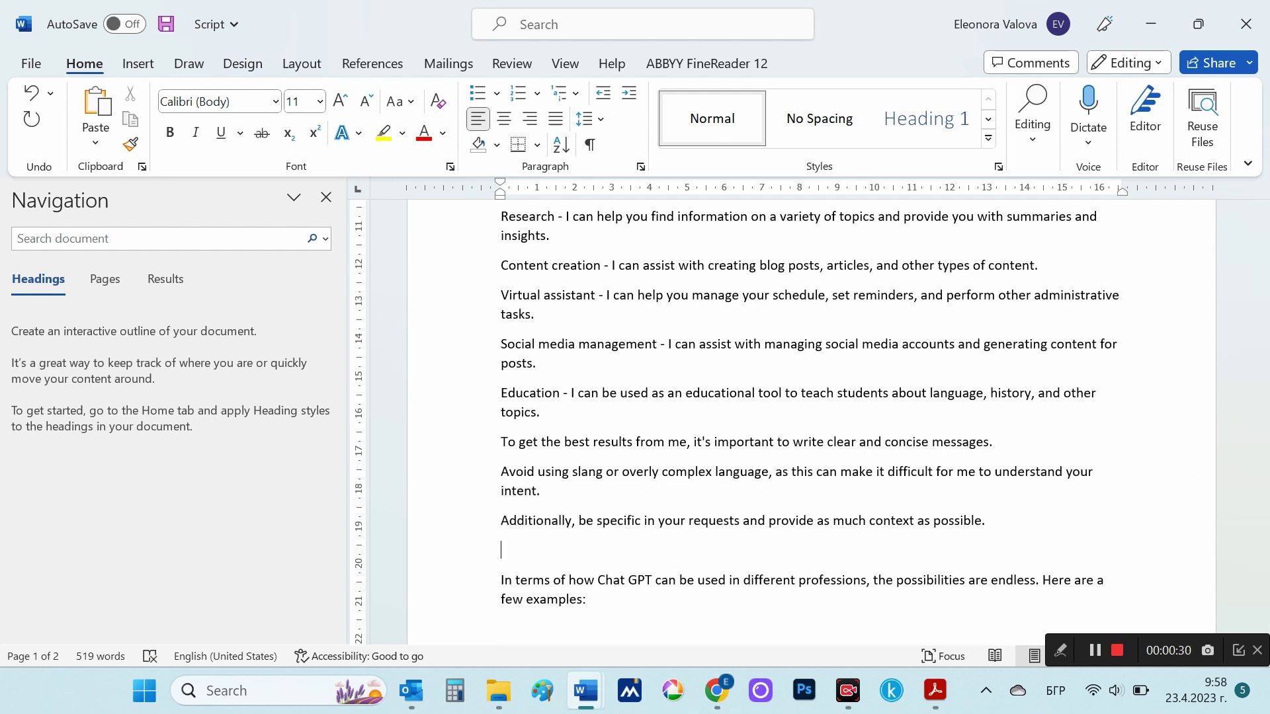
key(Delete)
scroll(545, 487, down, 2)
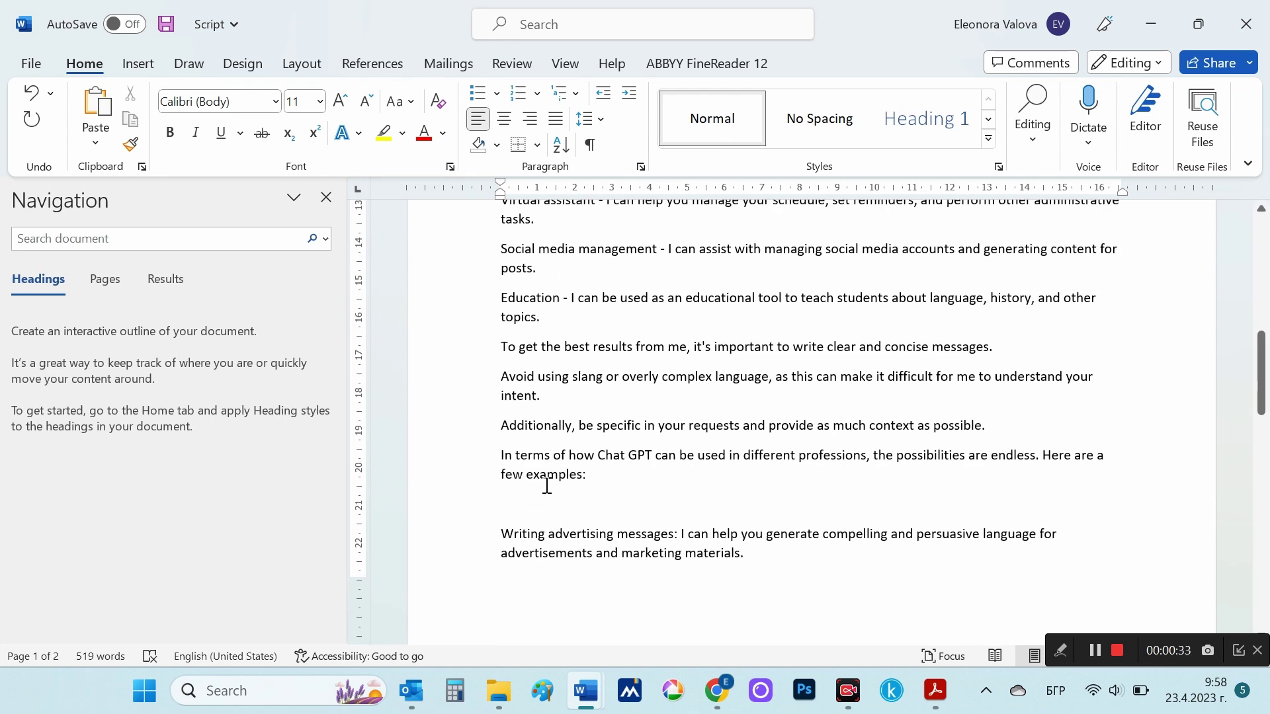
click(728, 498)
key(Delete)
Break the conclusion into paragraphs at 'By writing clear' and 'And in terms'
scroll(728, 498, down, 9)
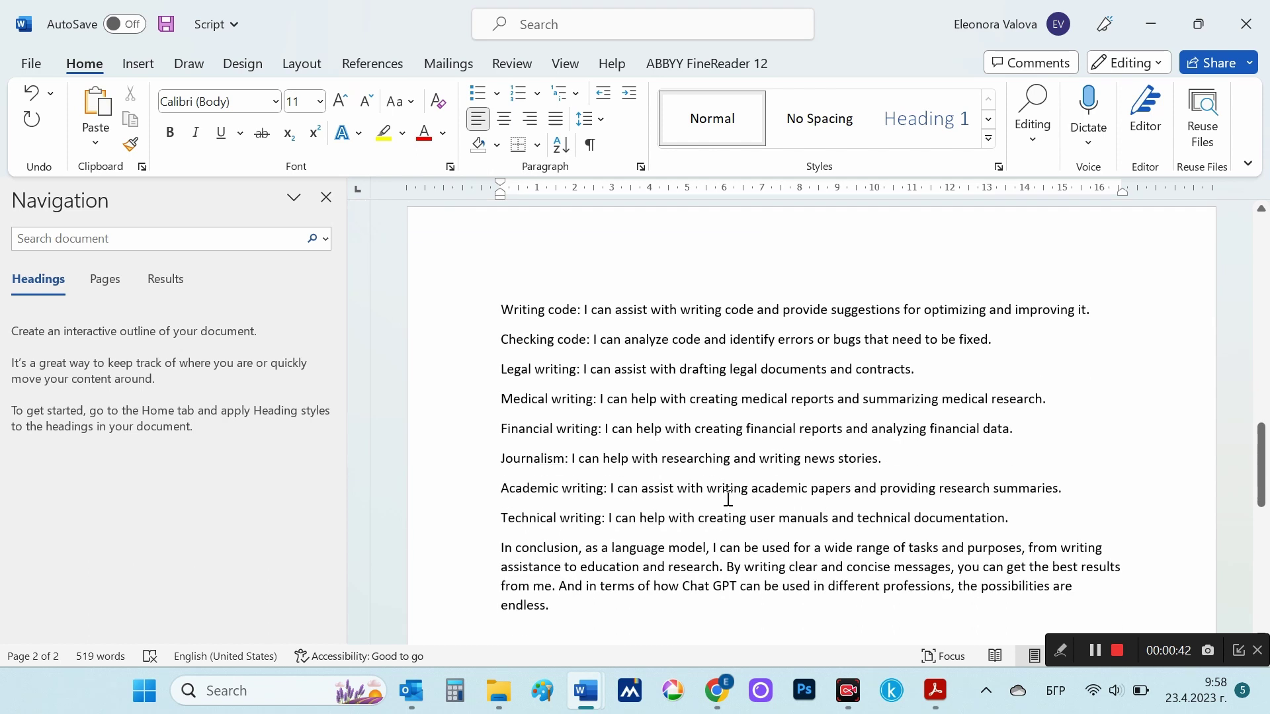
scroll(728, 497, down, 2)
click(728, 463)
key(Return)
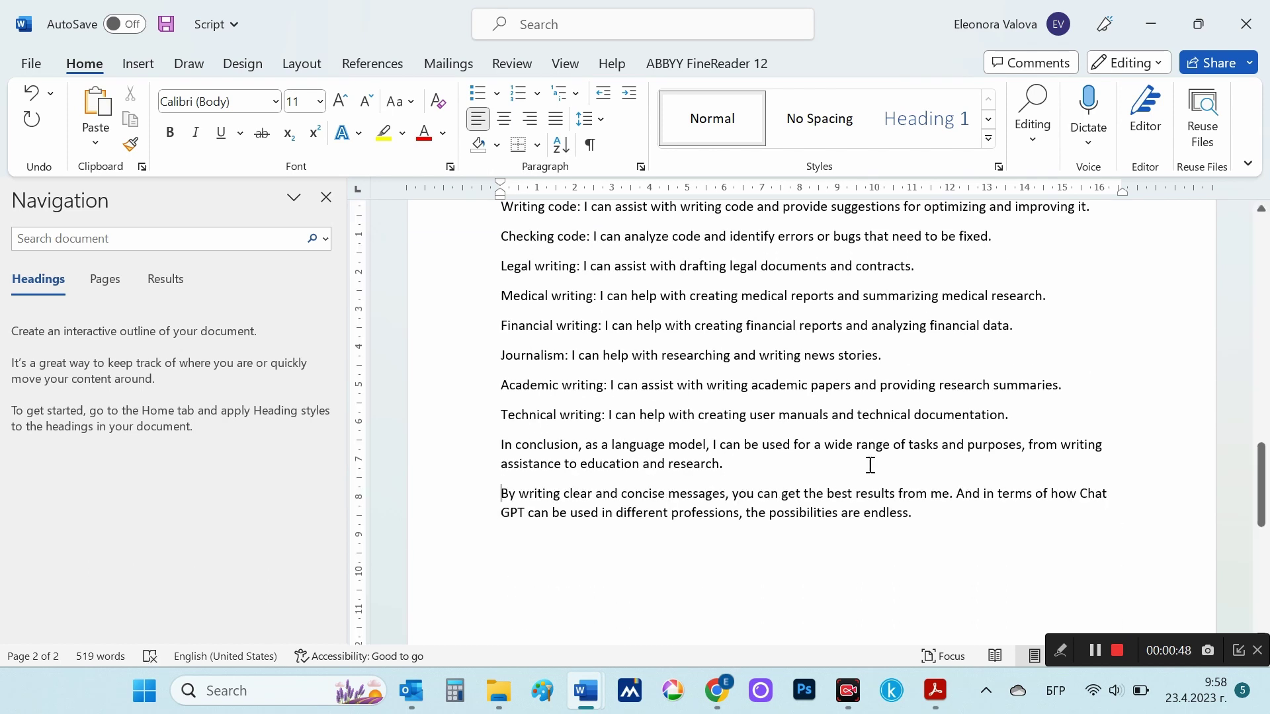
click(956, 492)
key(Return)
Select and copy the whole cleaned-up script
scroll(844, 513, down, 2)
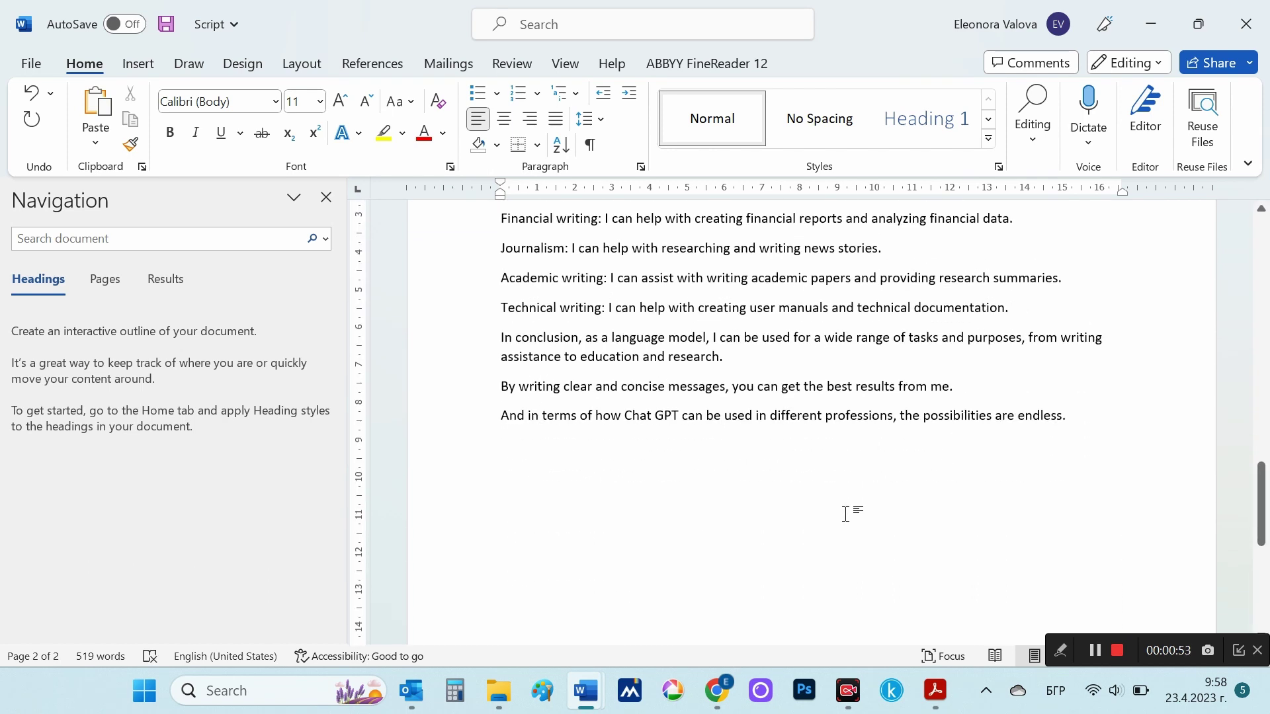
scroll(846, 514, up, 3)
scroll(846, 515, up, 10)
key(ctrl+a)
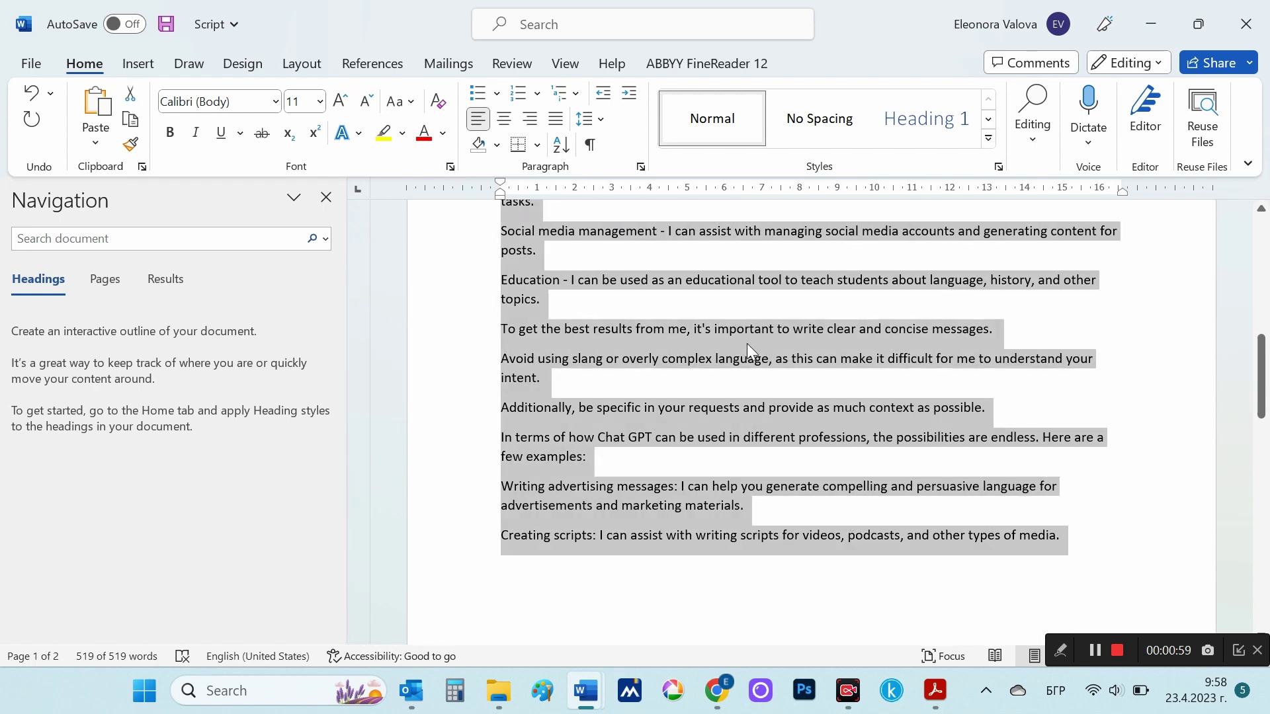
right_click(747, 343)
click(778, 350)
scroll(800, 345, up, 10)
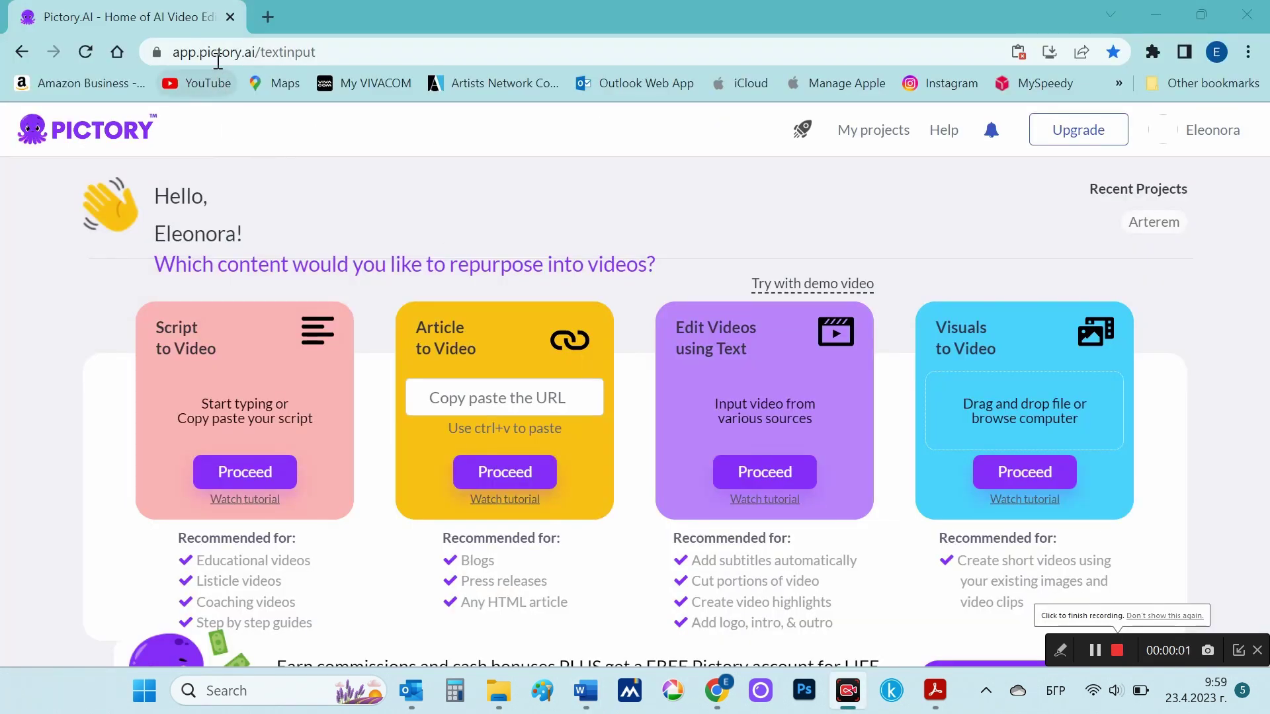
Start a new Pictory script-to-video project and paste the ChatGPT script into the editor
double_click(214, 51)
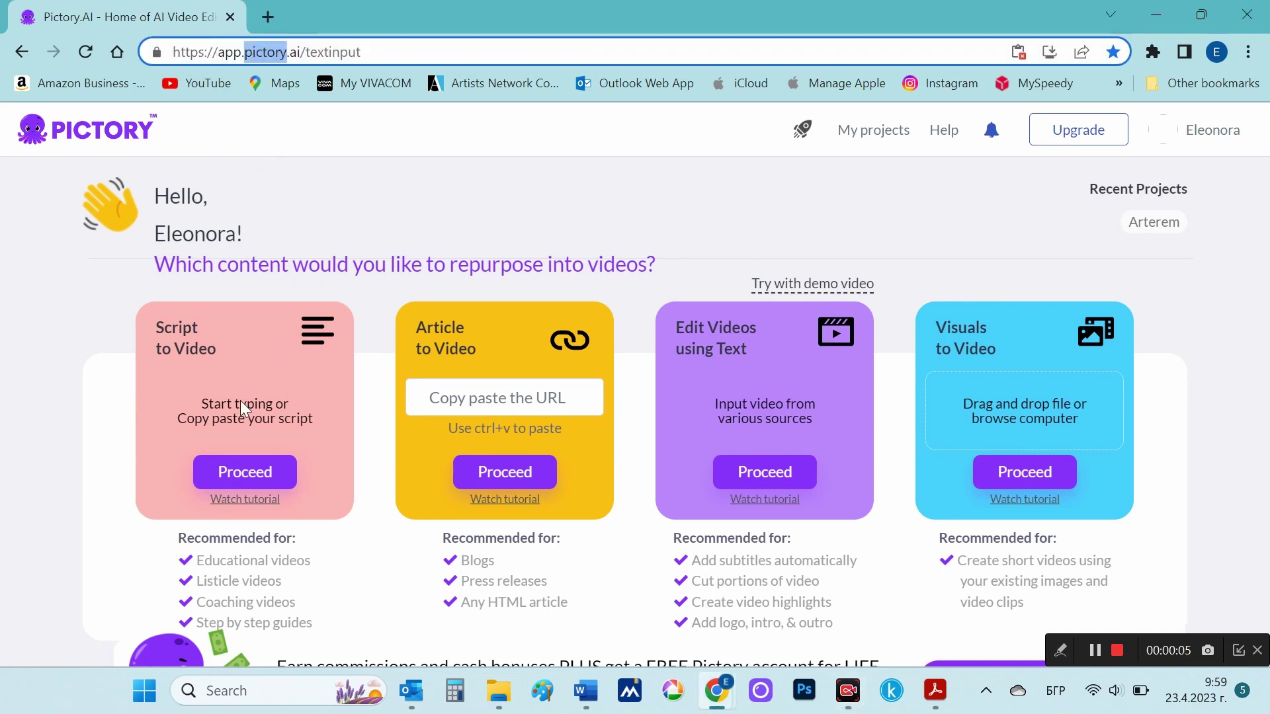
click(239, 485)
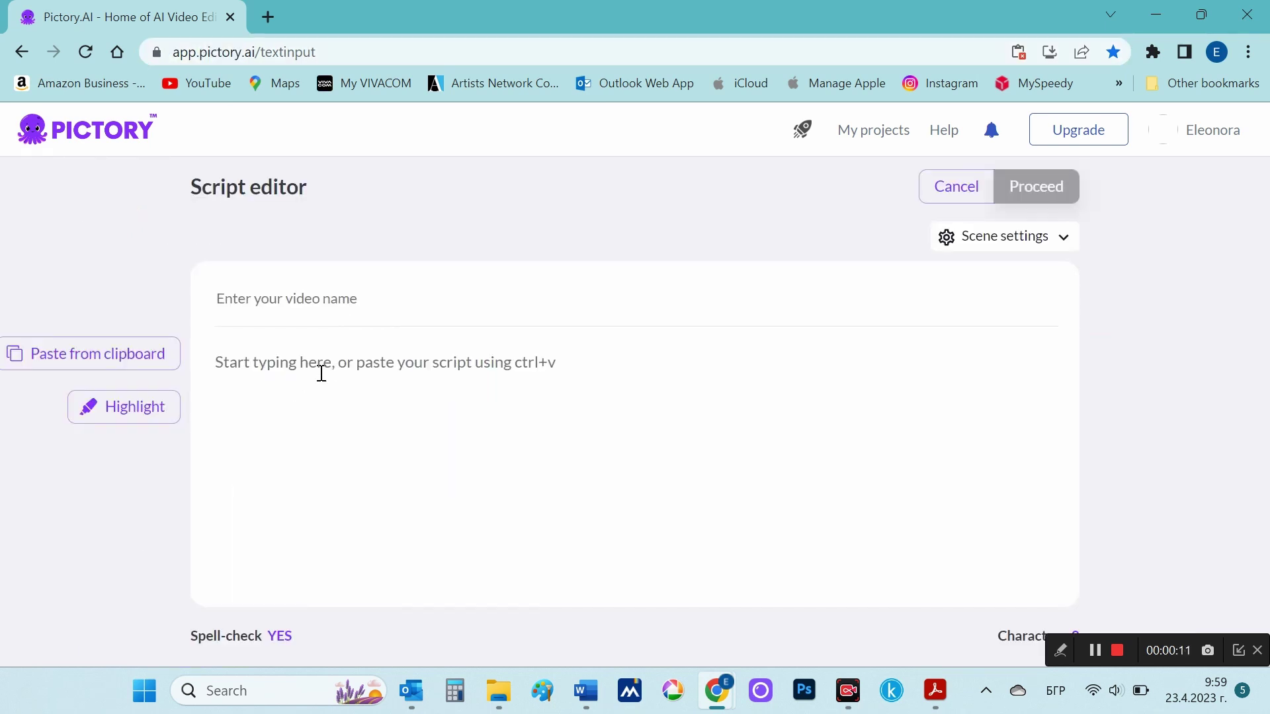
click(321, 374)
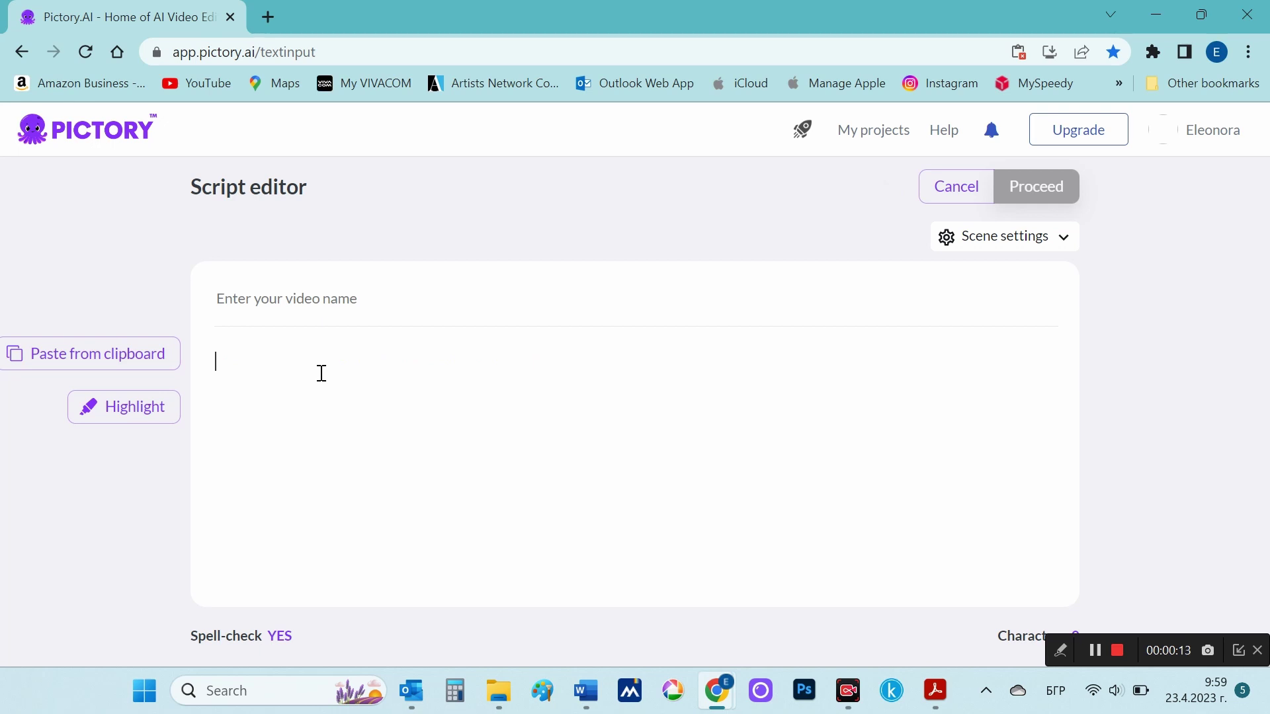
key(ctrl+v)
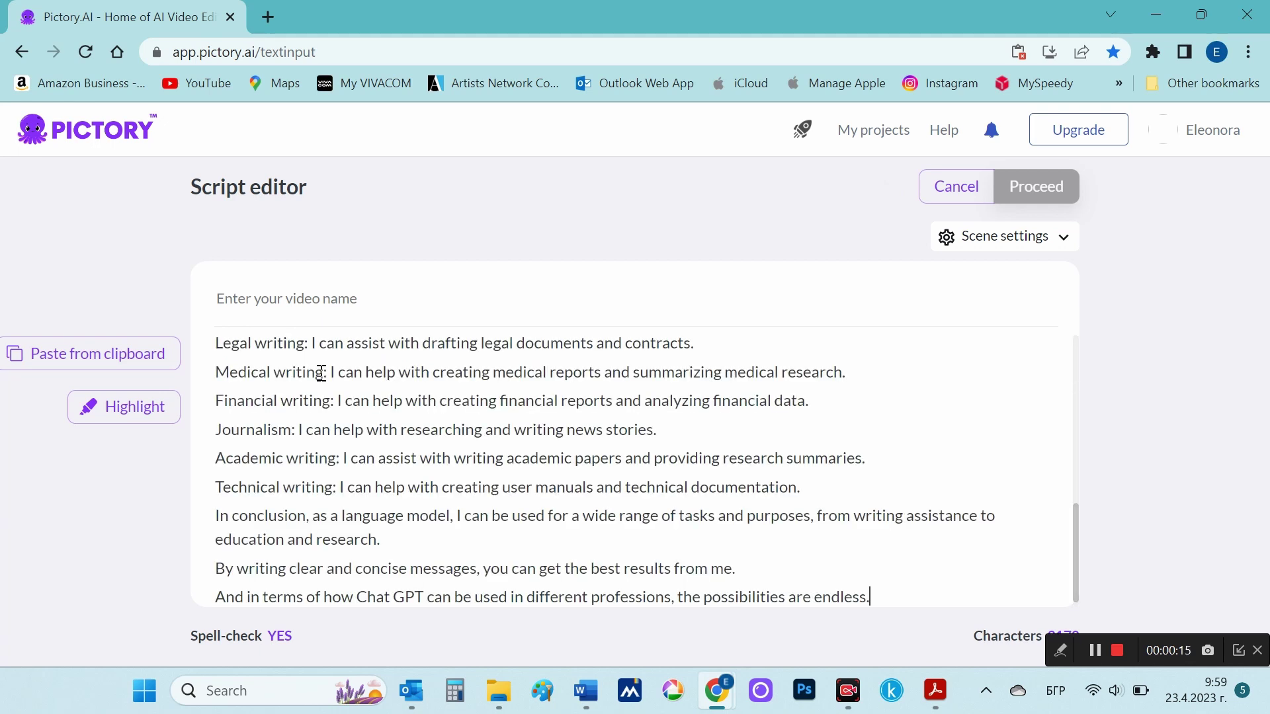
scroll(321, 373, up, 15)
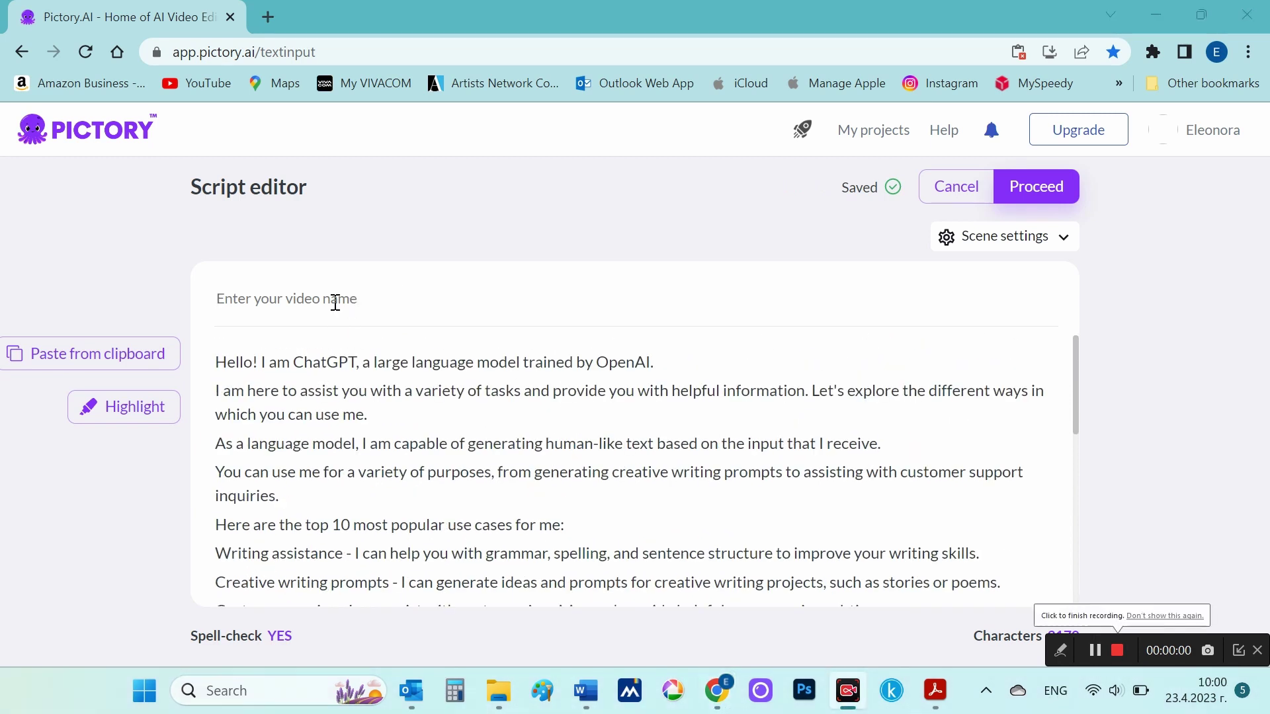
Title the video 'The 10 most popular Chat GPT use cases' and proceed to templates
click(335, 301)
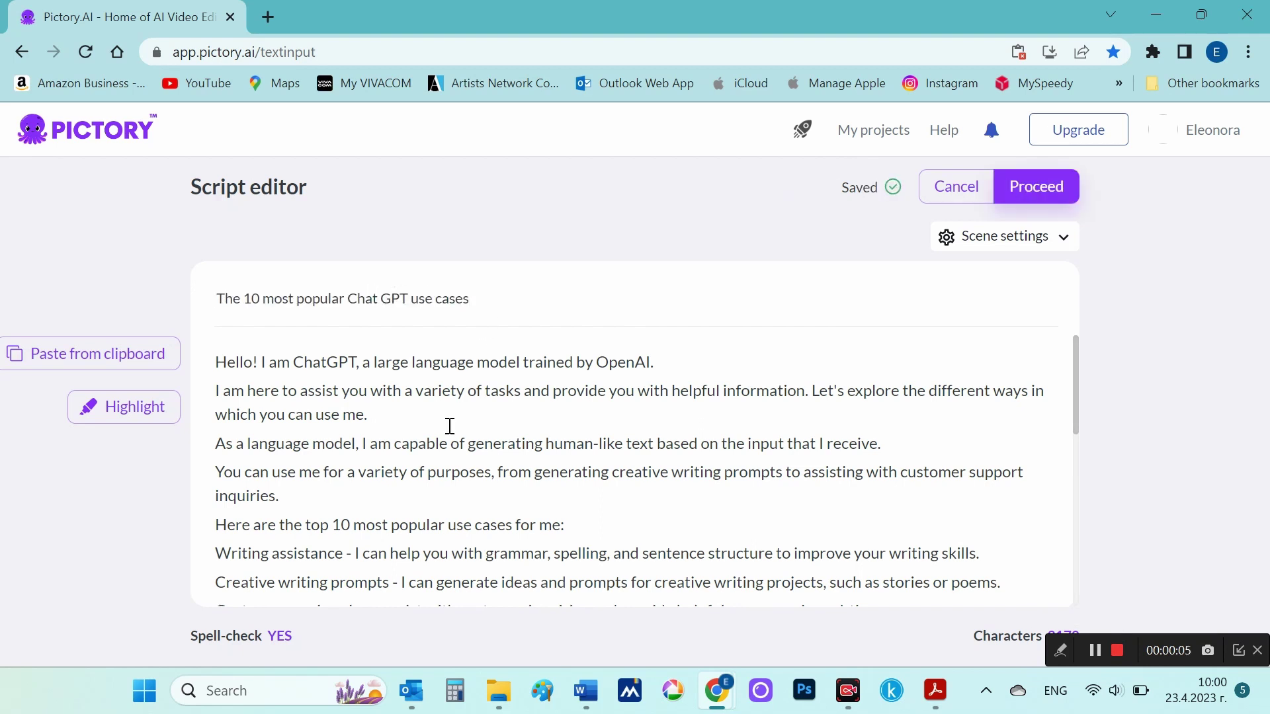
scroll(449, 426, down, 5)
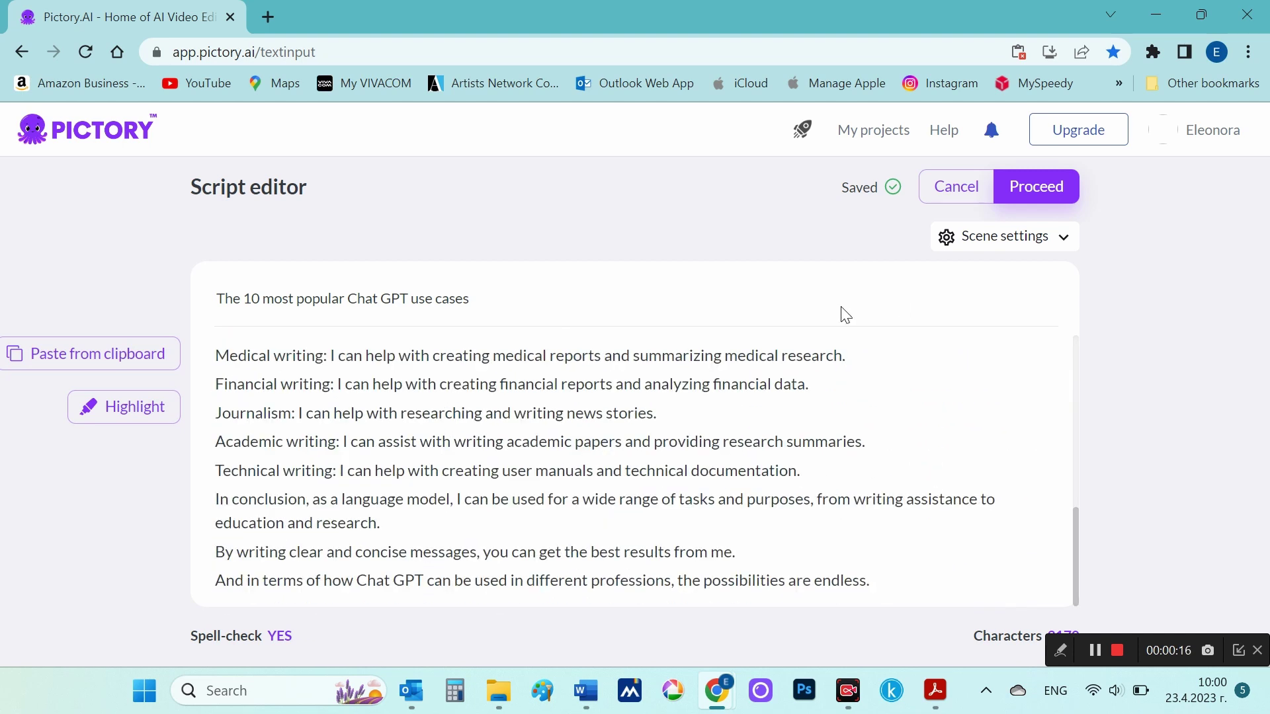
click(1045, 193)
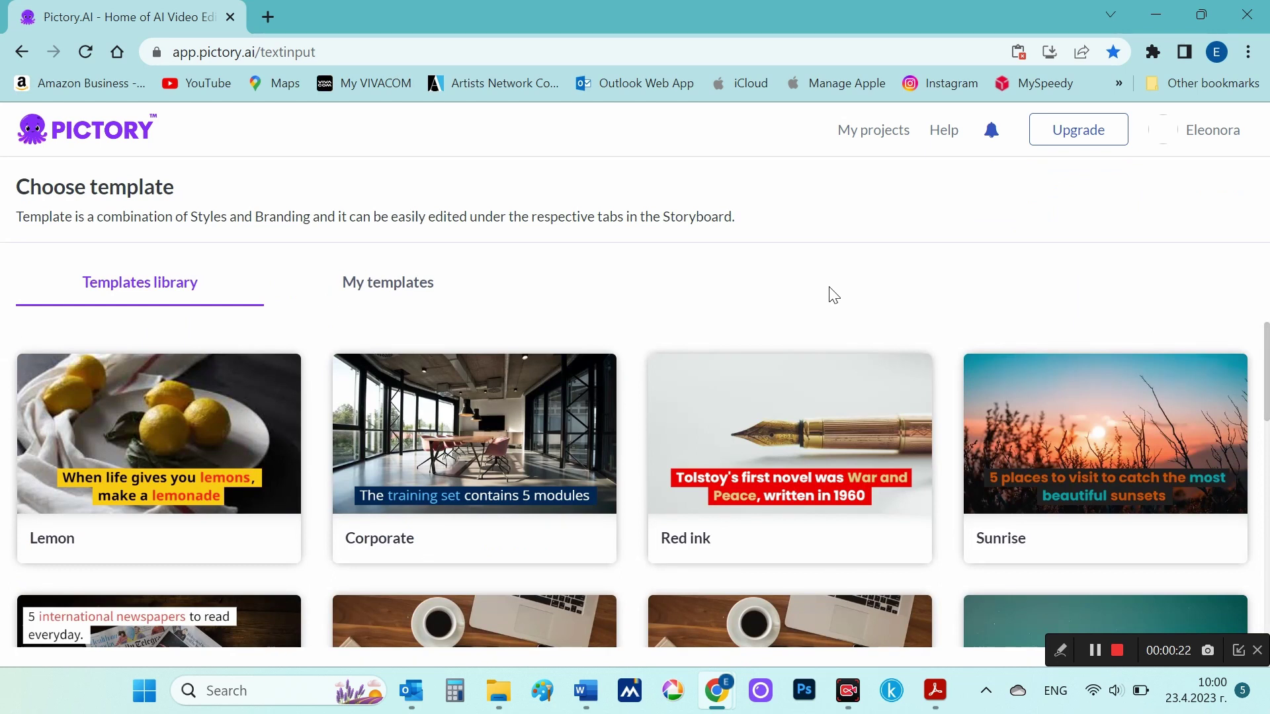
Choose the Lemon template in 16:9 and start generating the storyboard
mouse_move(279, 439)
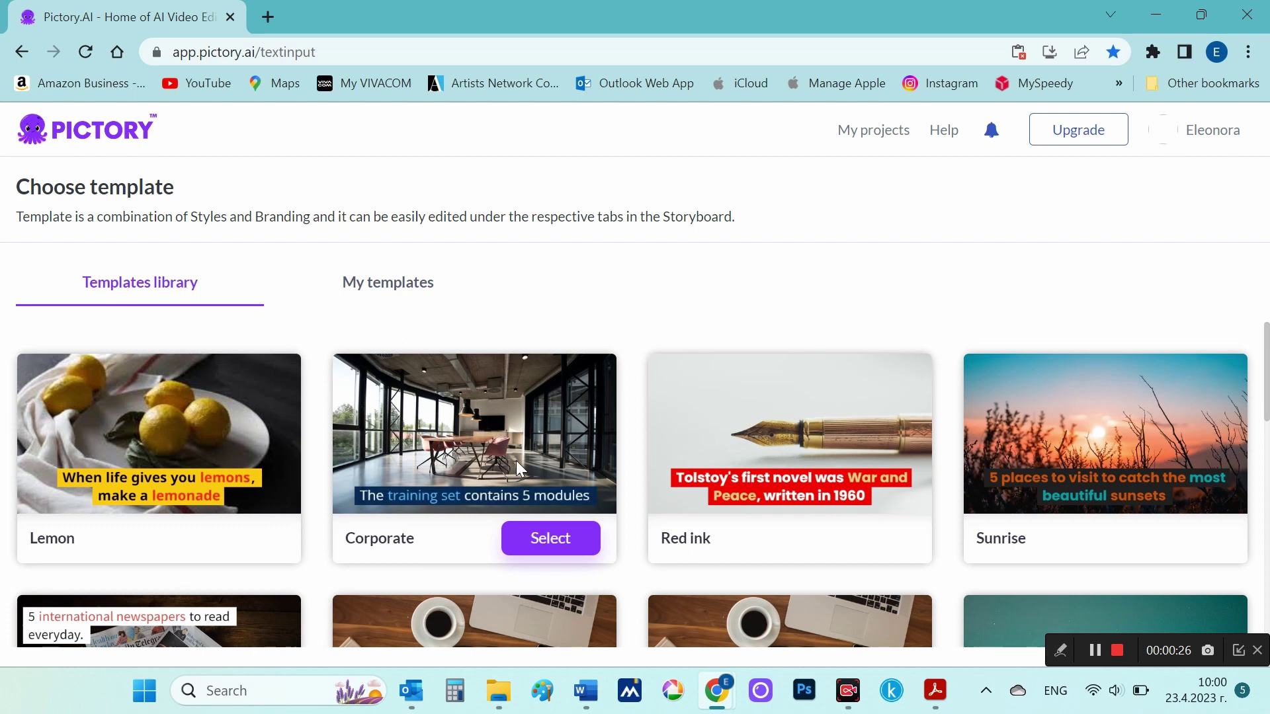
mouse_move(822, 438)
scroll(1026, 442, down, 7)
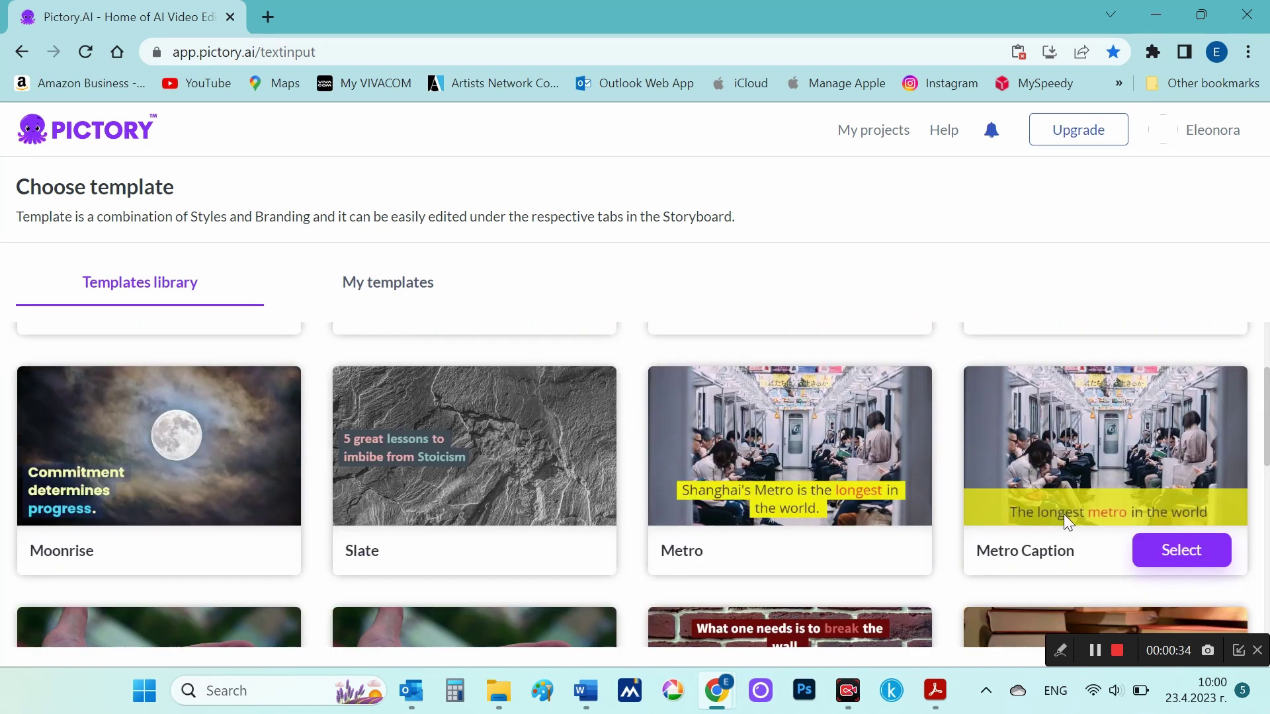
scroll(1063, 514, down, 1)
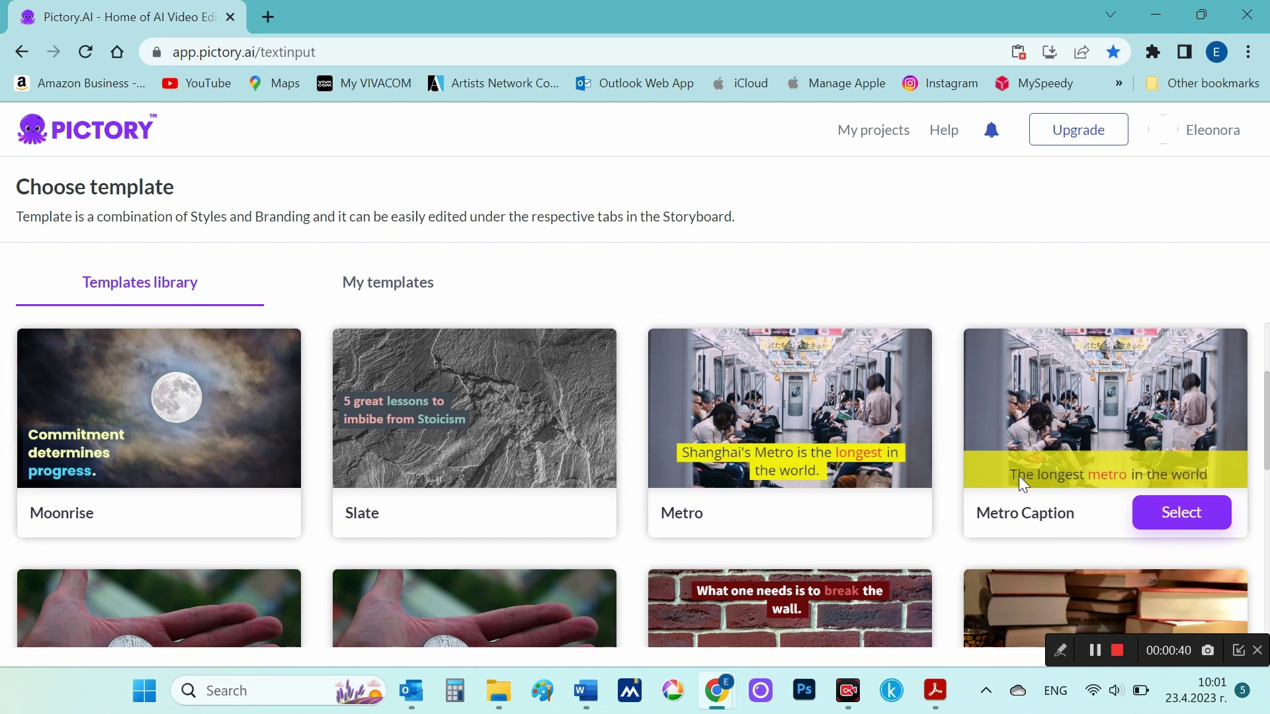
scroll(1019, 475, down, 3)
scroll(1086, 450, down, 15)
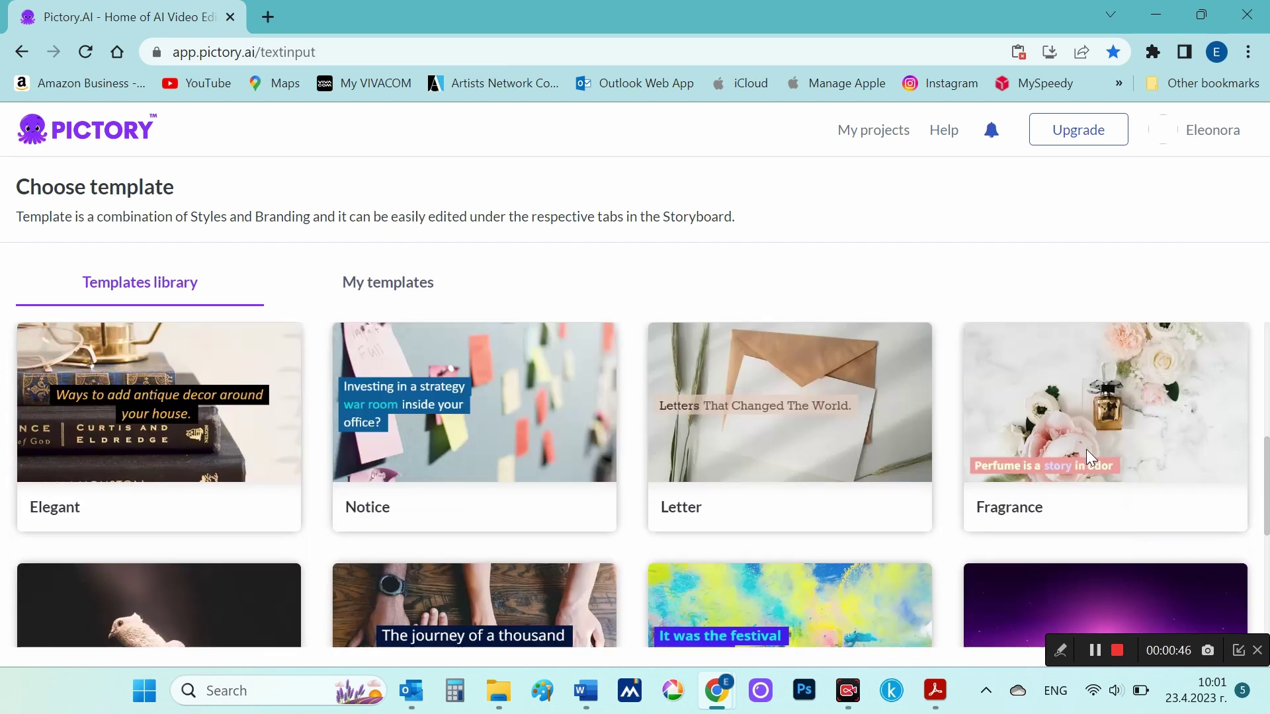
scroll(1034, 501, down, 10)
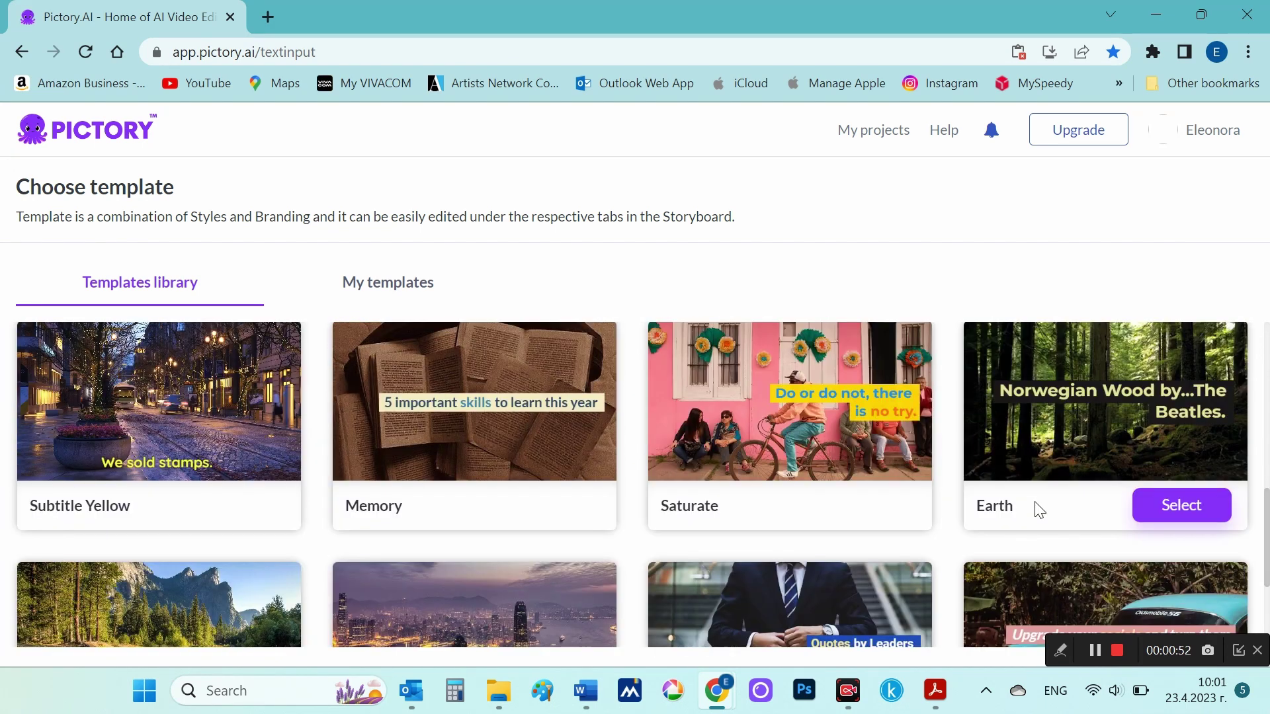
mouse_move(162, 449)
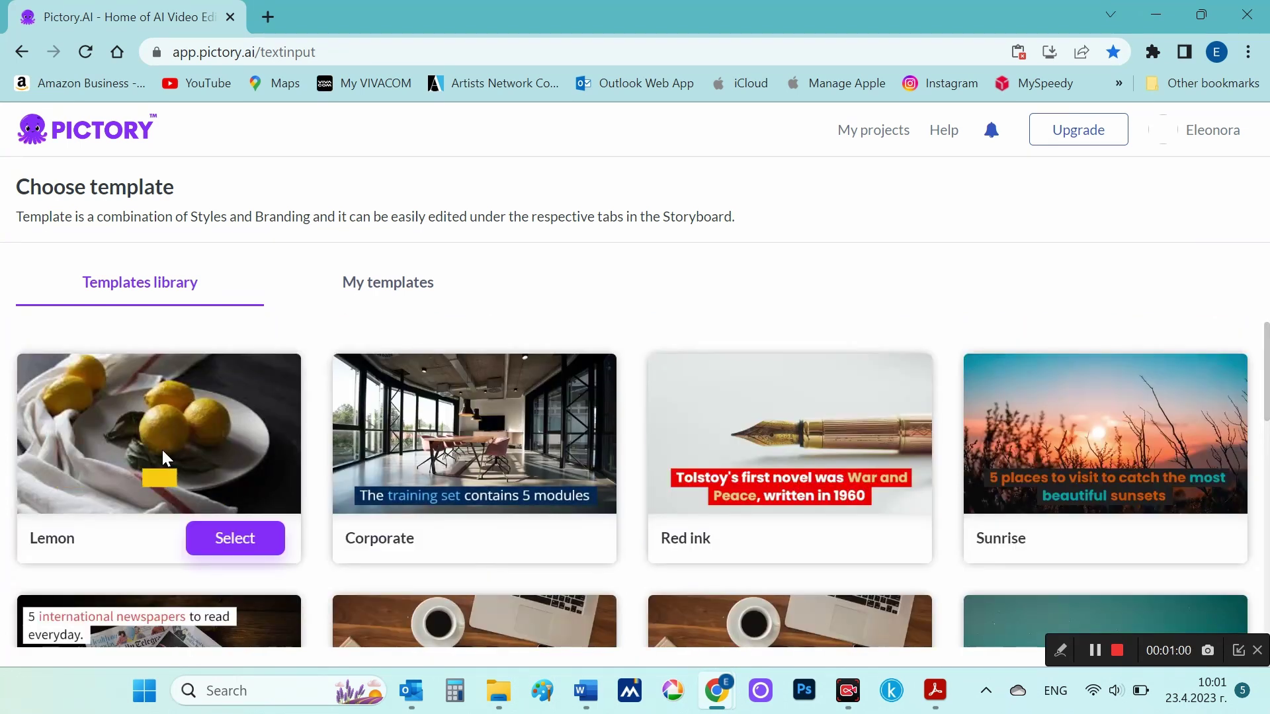
click(221, 544)
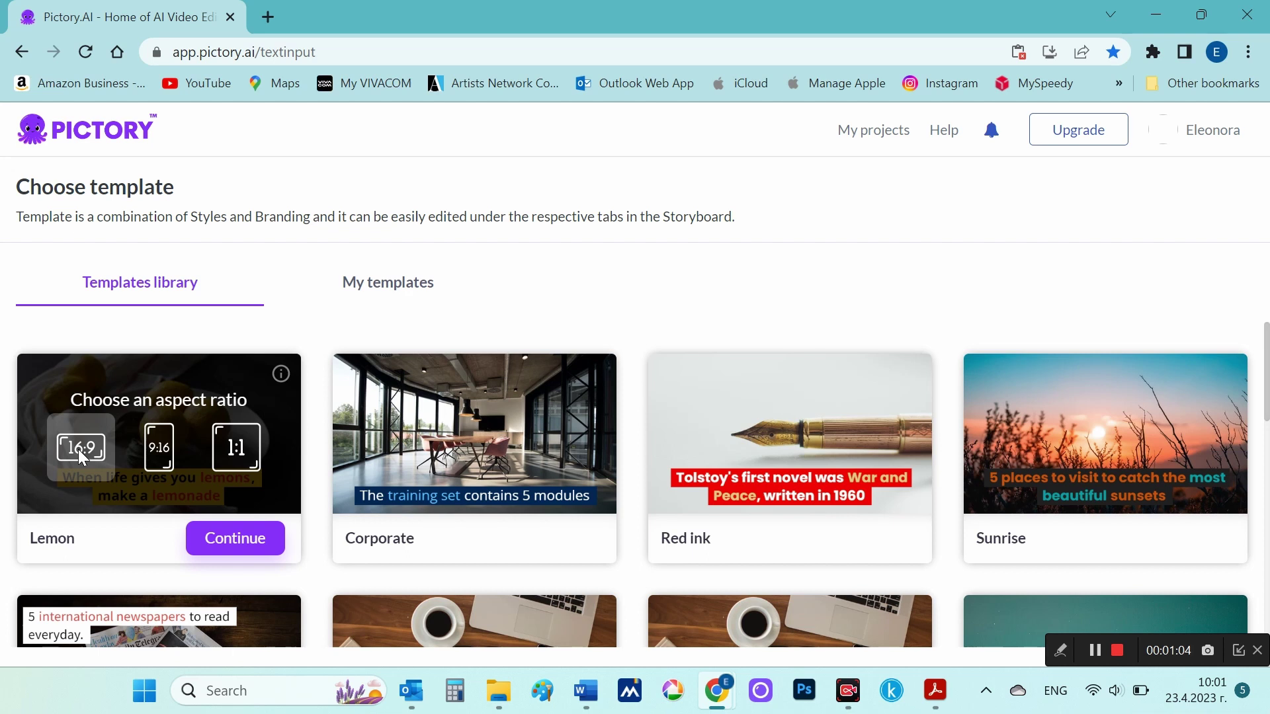
click(235, 539)
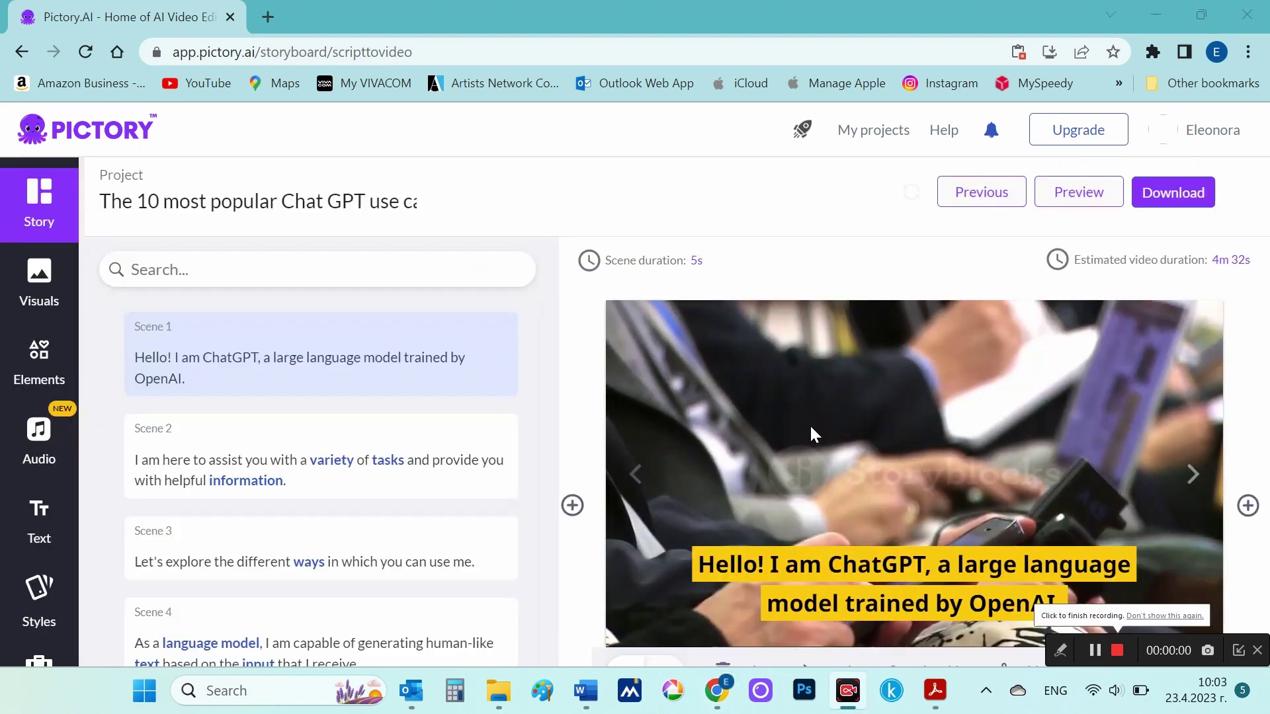
Preview storyboard Scenes 2 through 7 and their stock clips
scroll(809, 423, down, 1)
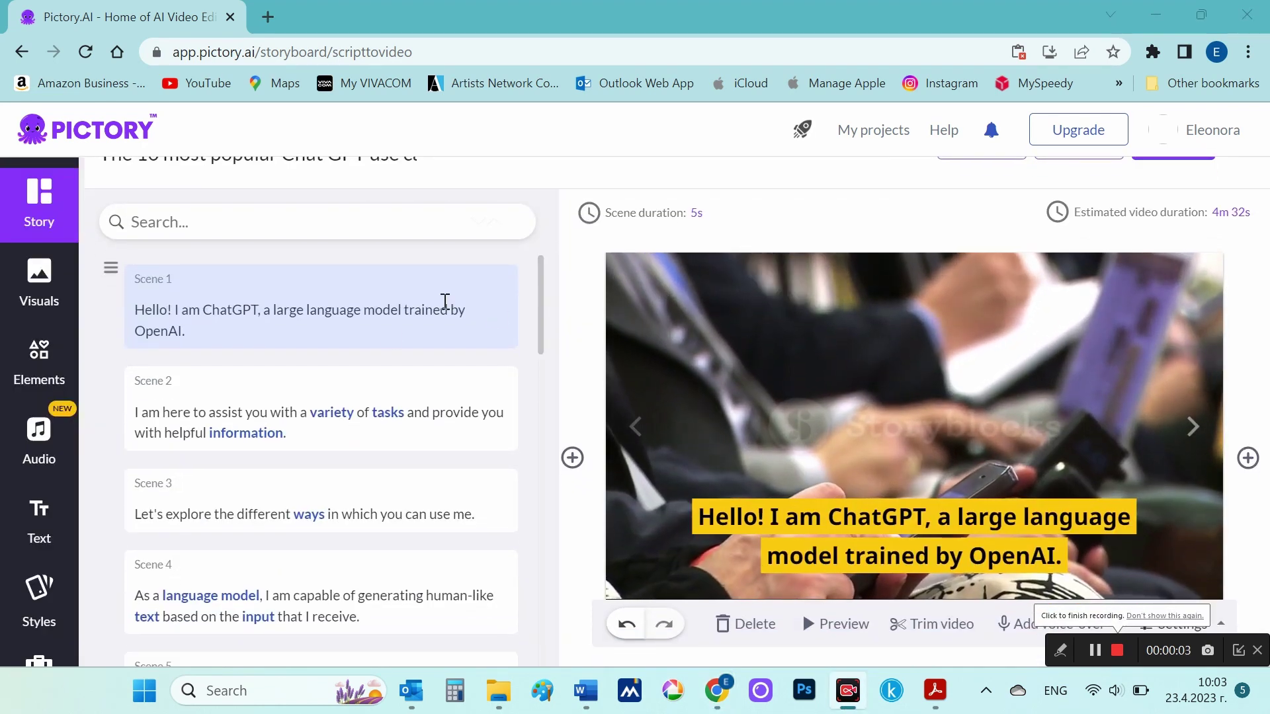
click(365, 413)
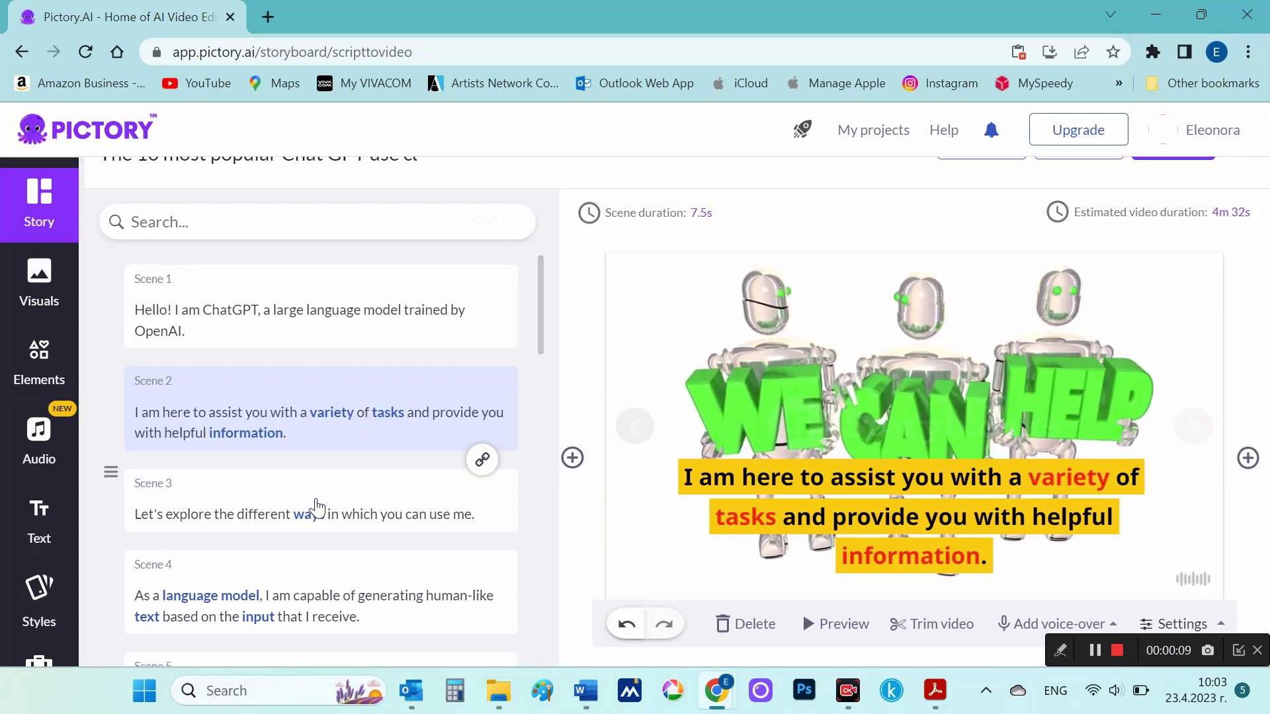
click(318, 508)
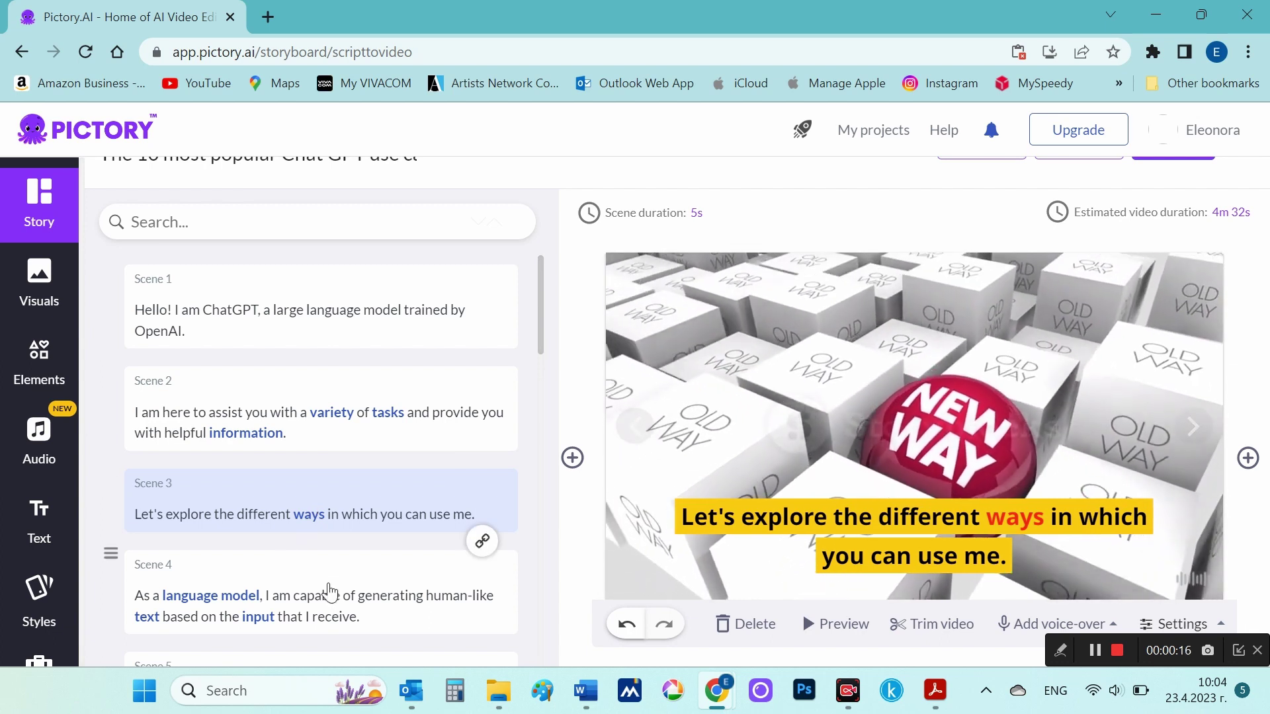
click(324, 592)
scroll(324, 593, down, 1)
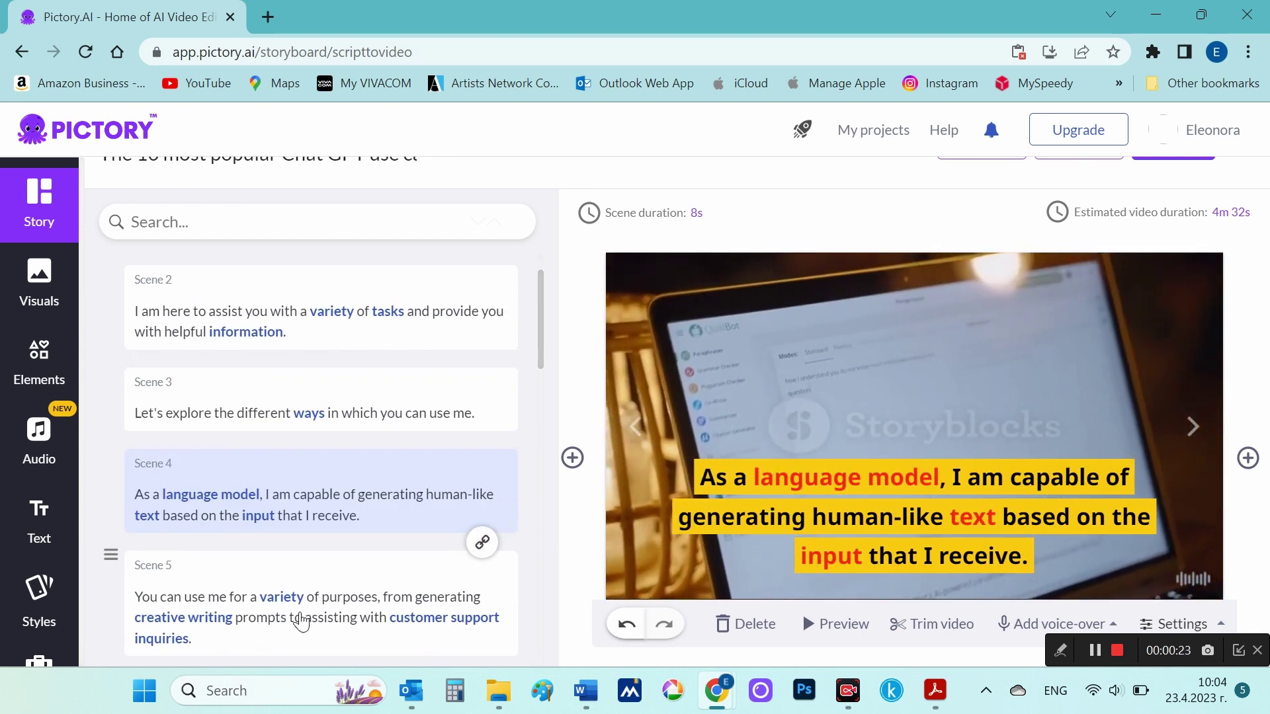
click(301, 616)
scroll(335, 506, down, 1)
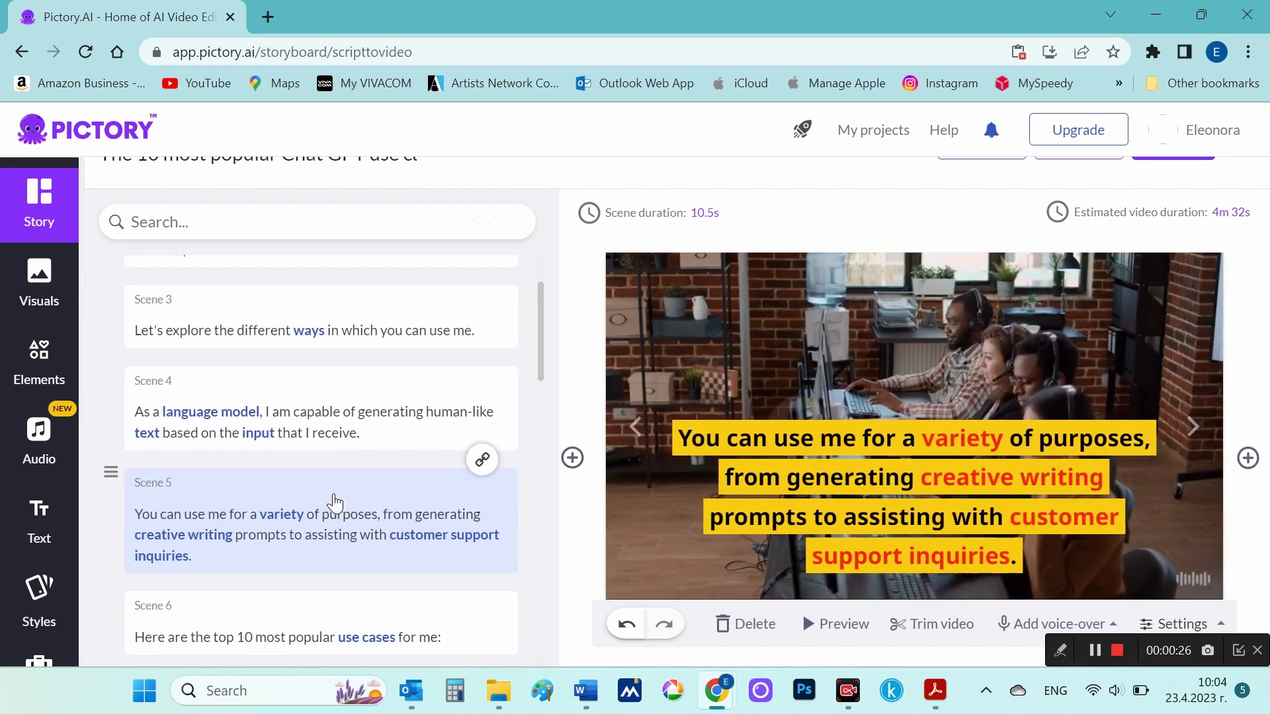
scroll(337, 501, down, 1)
click(326, 533)
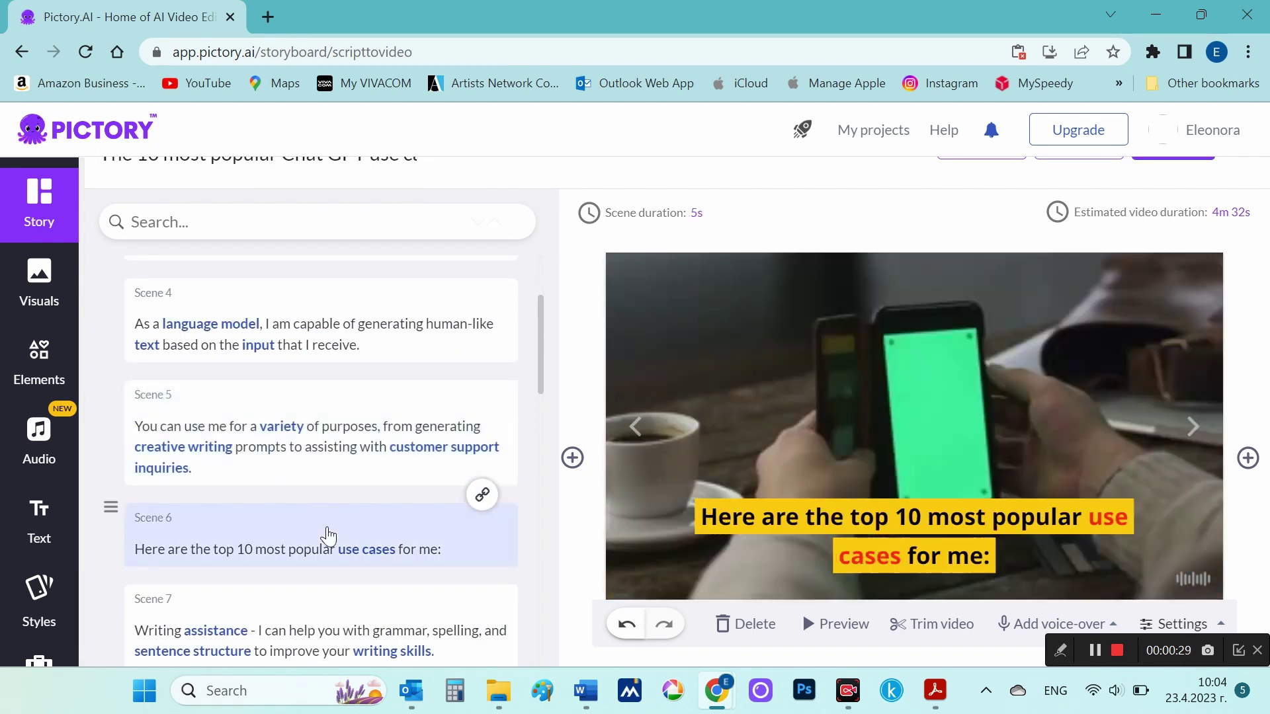
scroll(329, 533, down, 1)
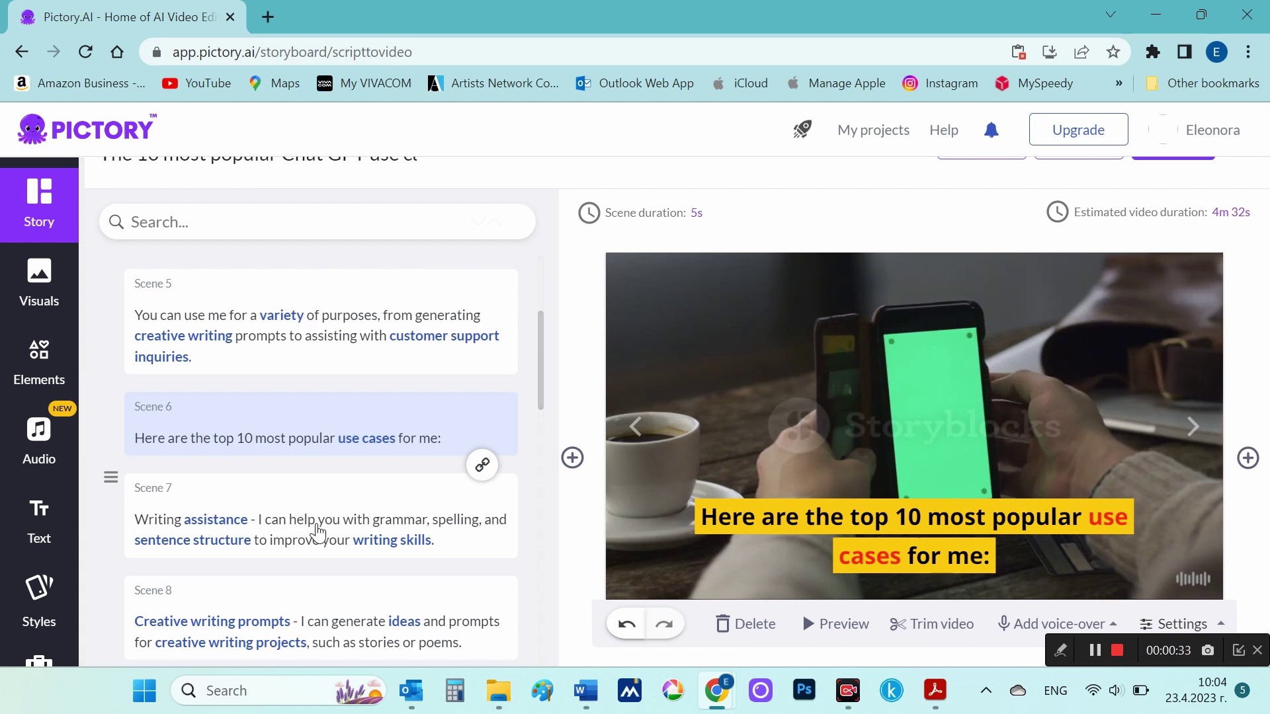
click(318, 526)
Revisit Scene 1, then preview Scene 15 and the Education Scene 16
scroll(318, 525, up, 5)
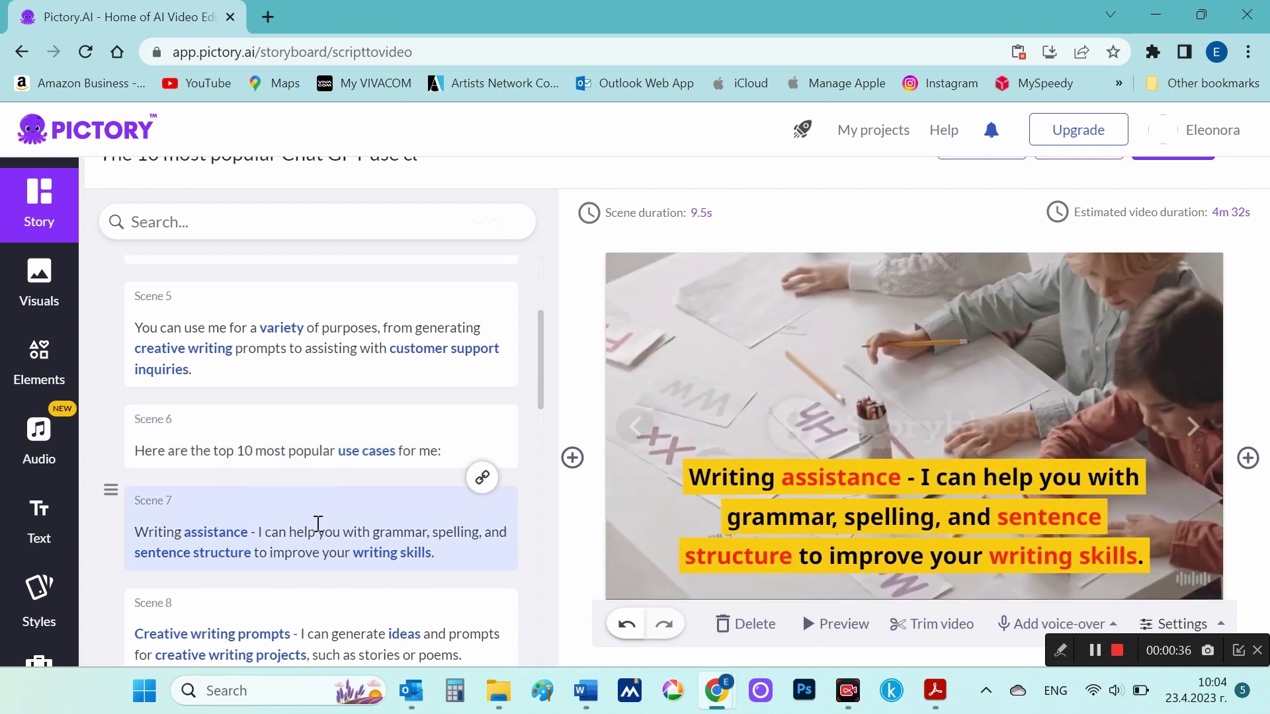
scroll(318, 532, up, 1)
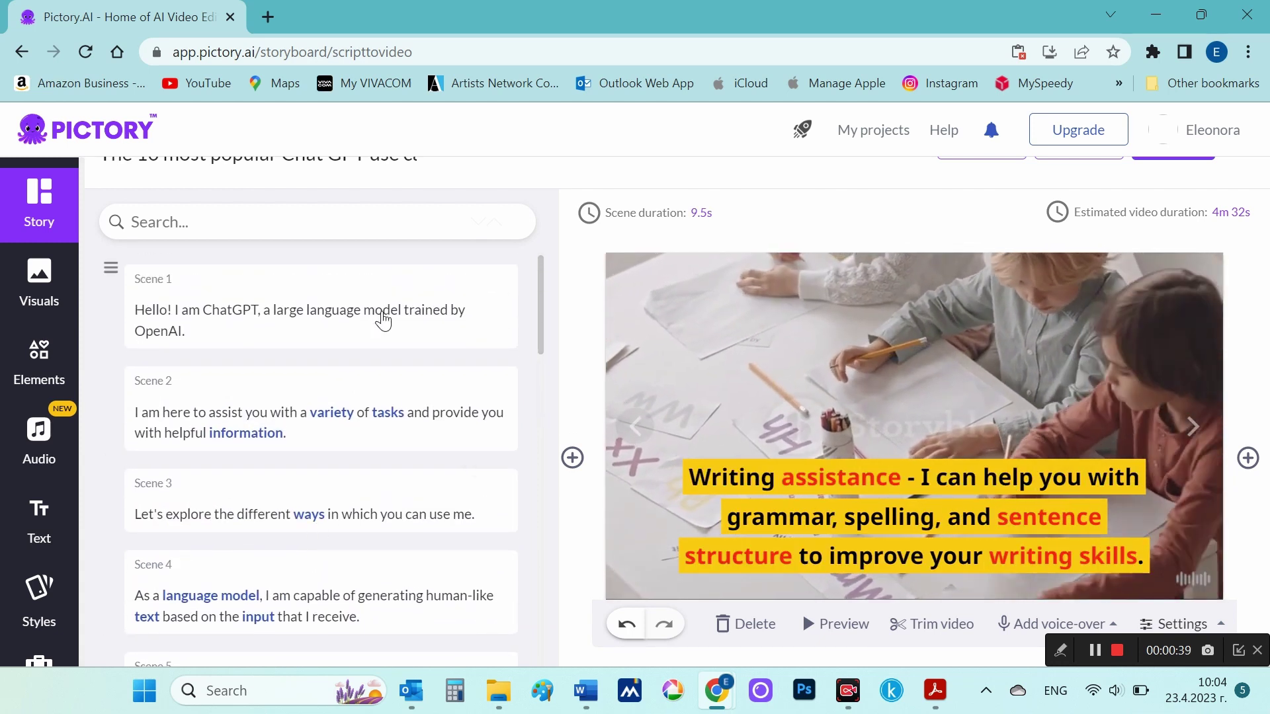
click(385, 331)
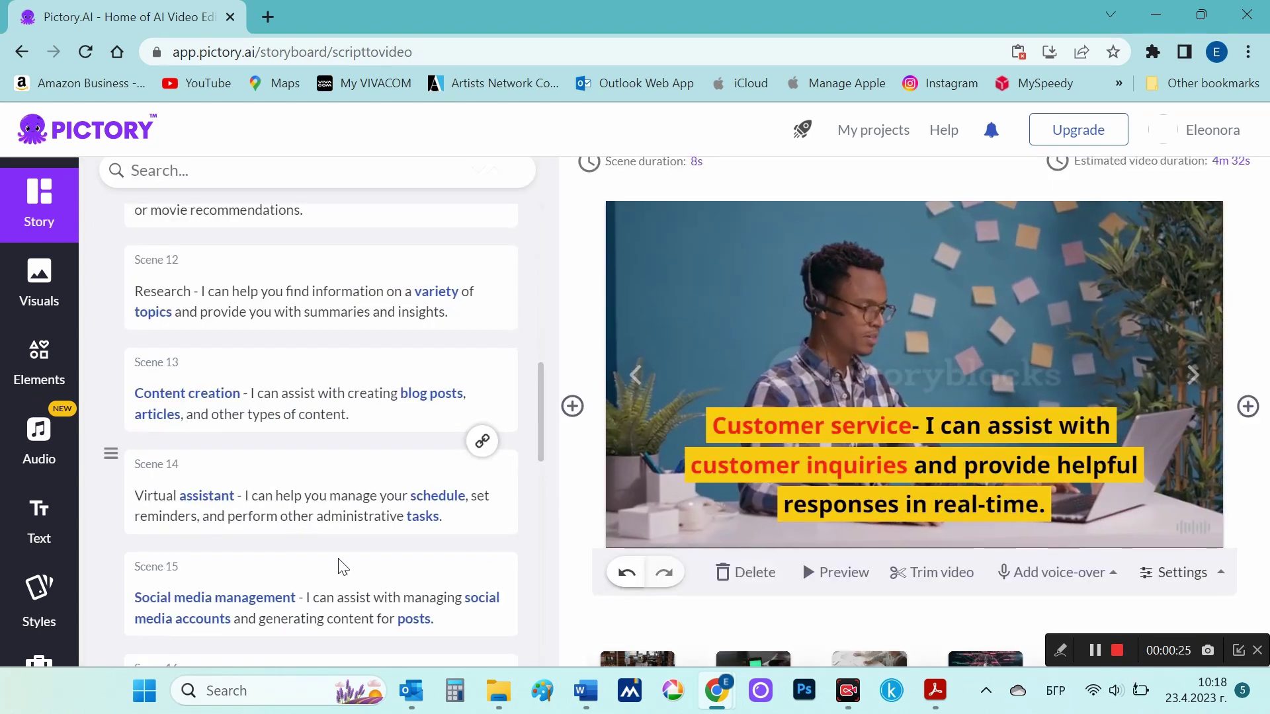
click(317, 592)
scroll(325, 519, down, 2)
scroll(325, 519, down, 1)
click(326, 499)
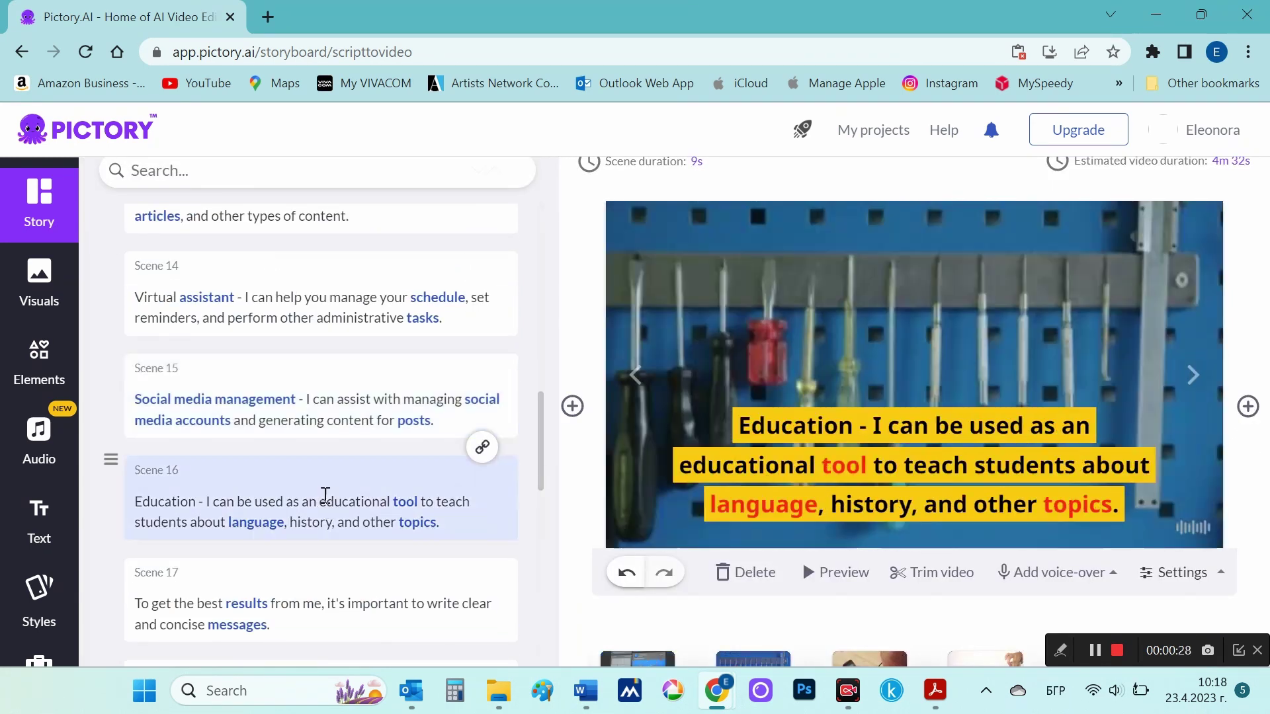
Search the stock visuals library for 'education'
click(39, 291)
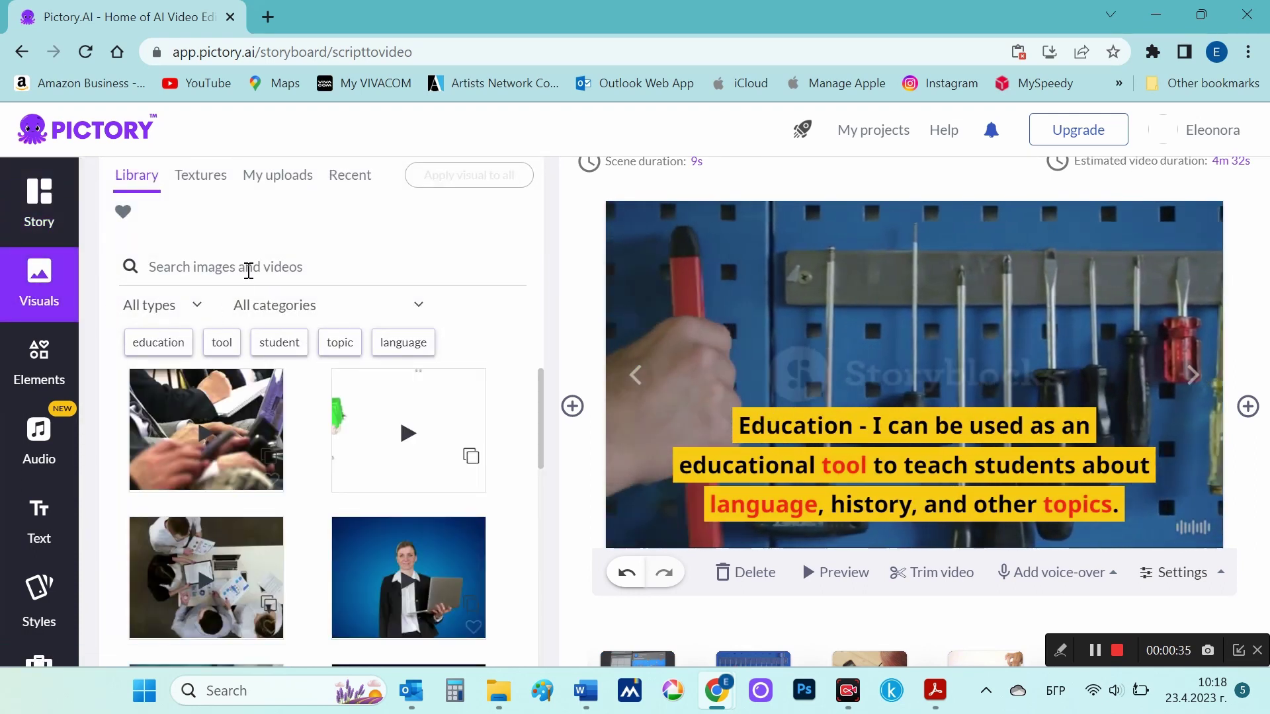
click(248, 269)
text(education)
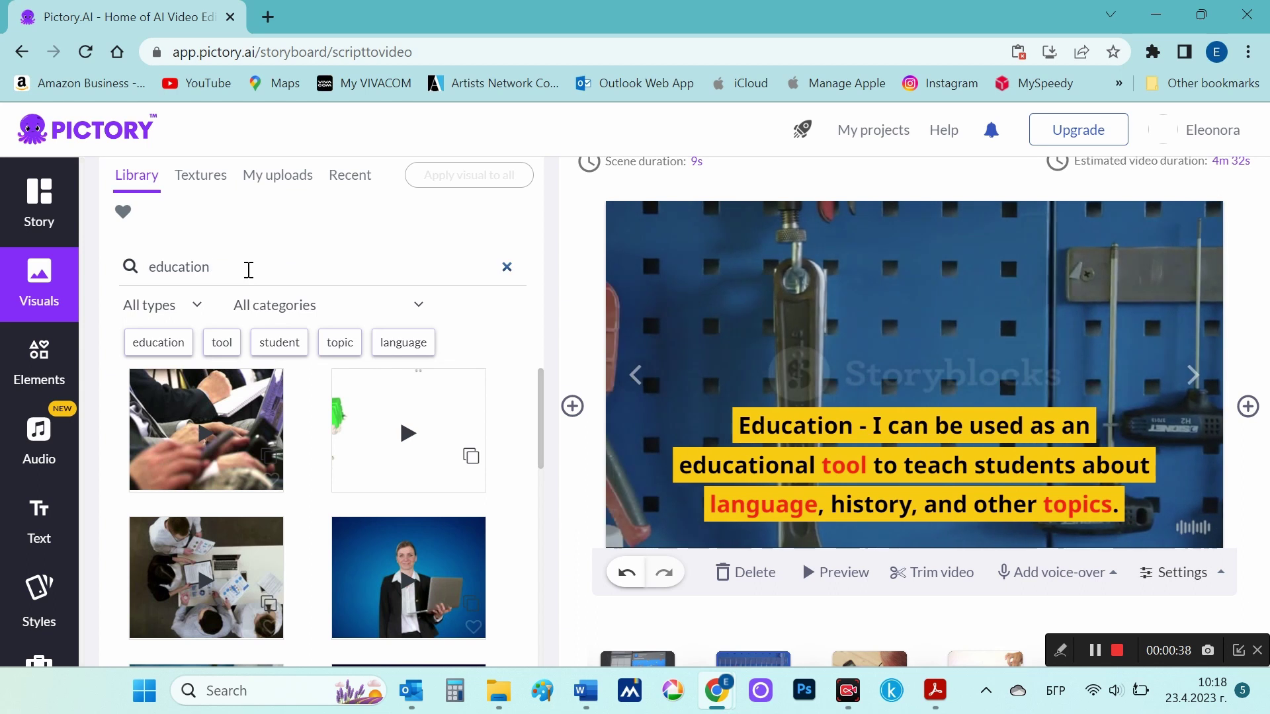
click(210, 314)
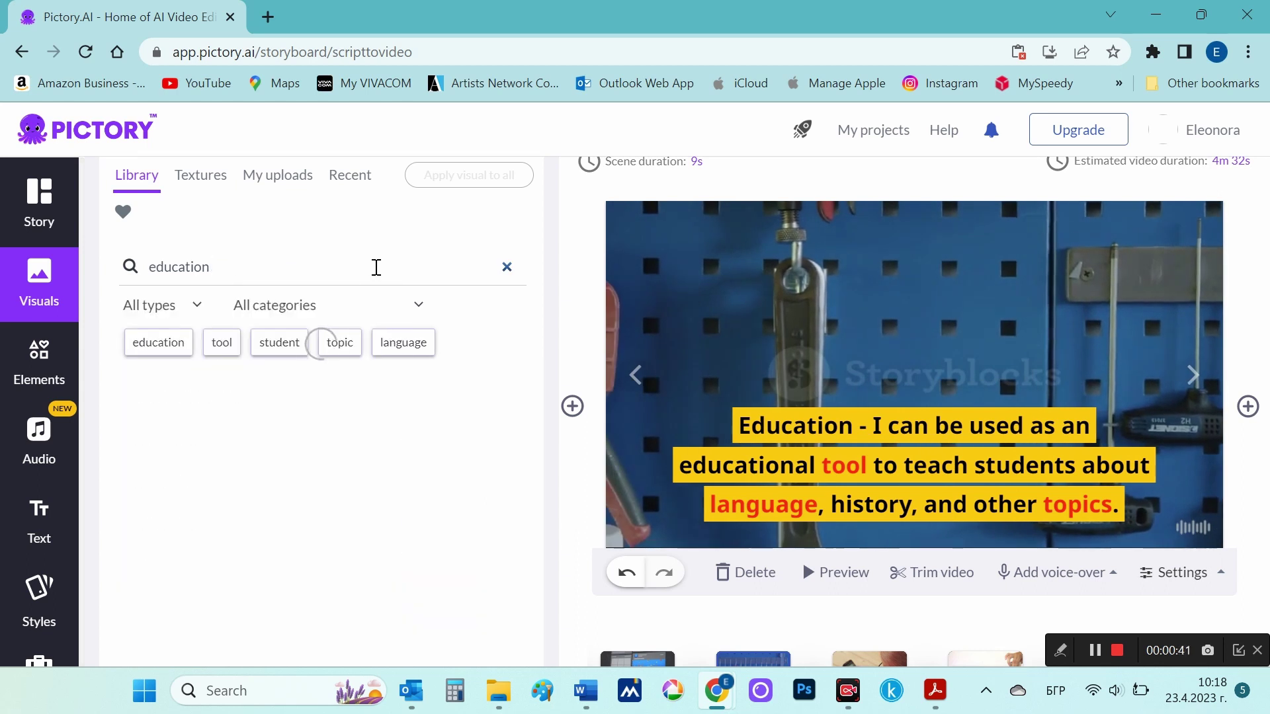
Try classroom and students-writing clips, then keep the teacher-in-classroom clip for Scene 16
scroll(393, 329, down, 2)
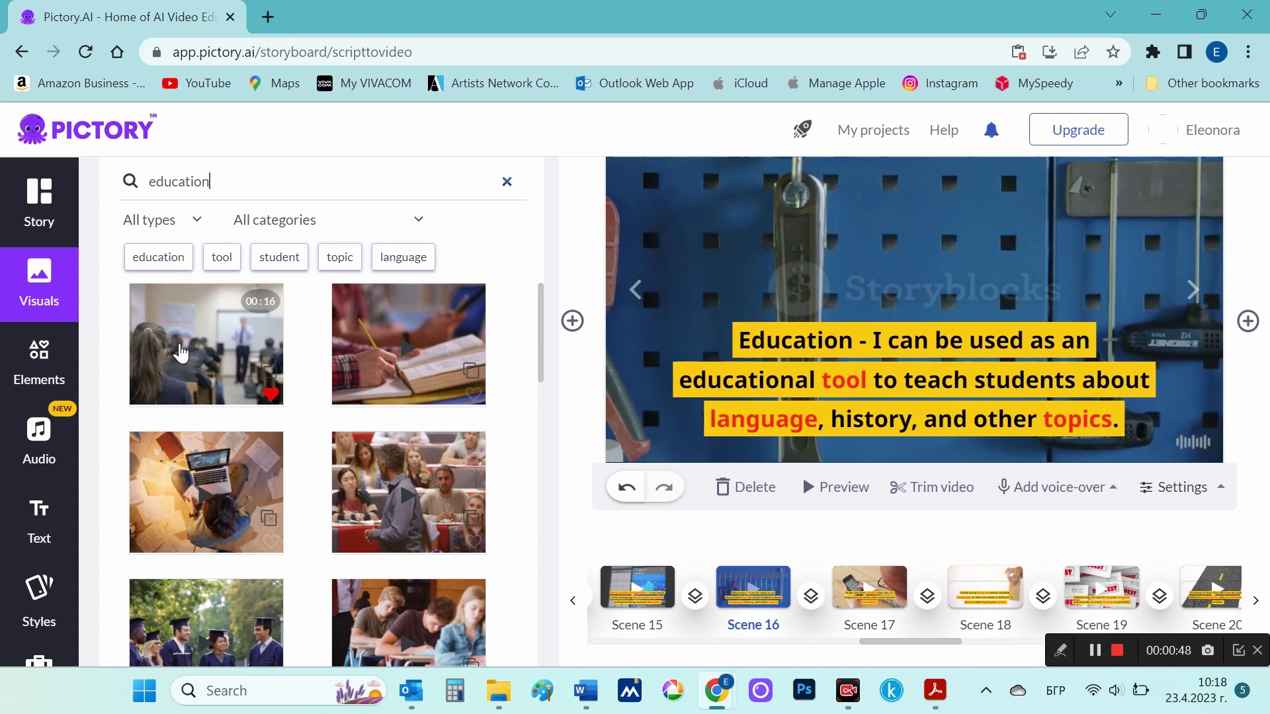
click(241, 358)
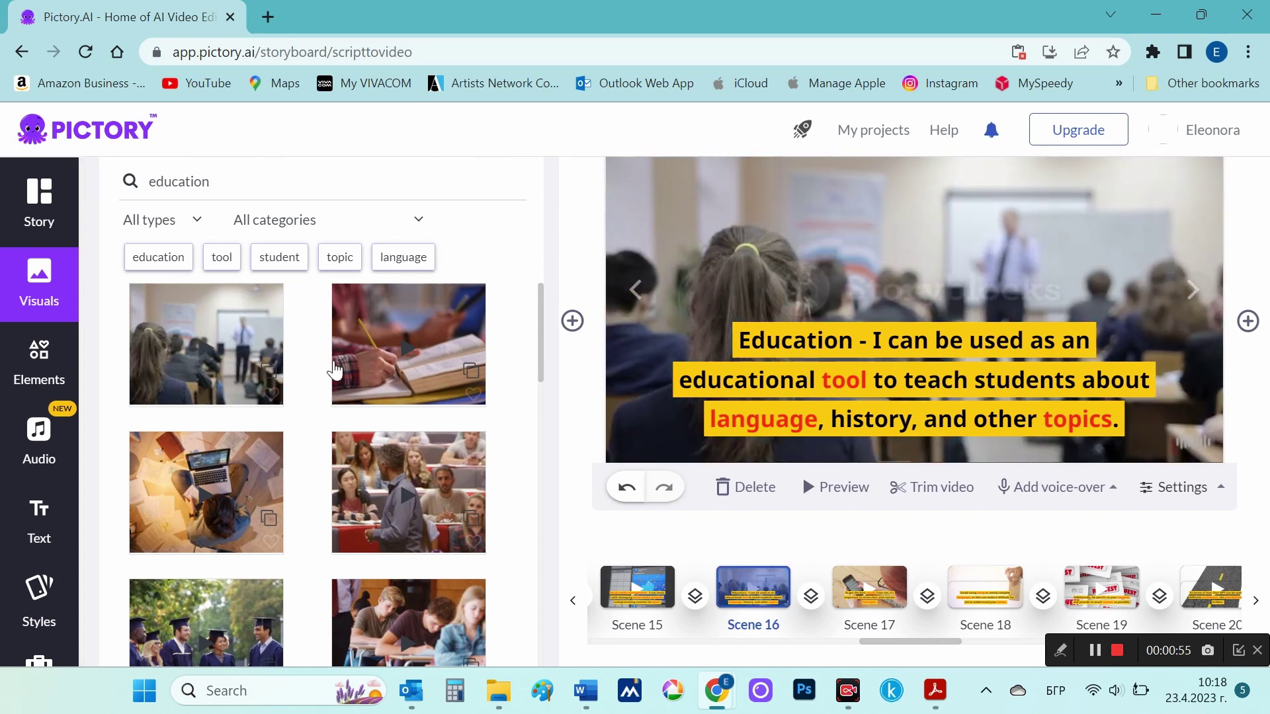
scroll(253, 390, down, 3)
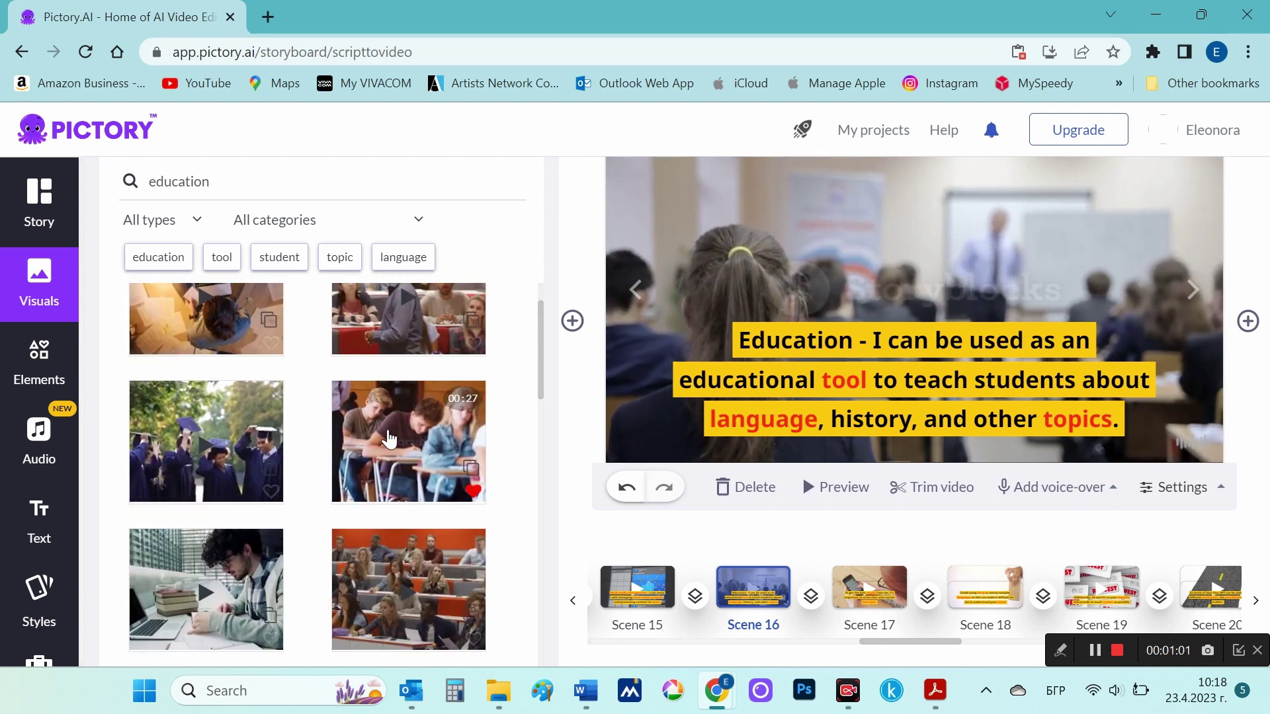
click(389, 440)
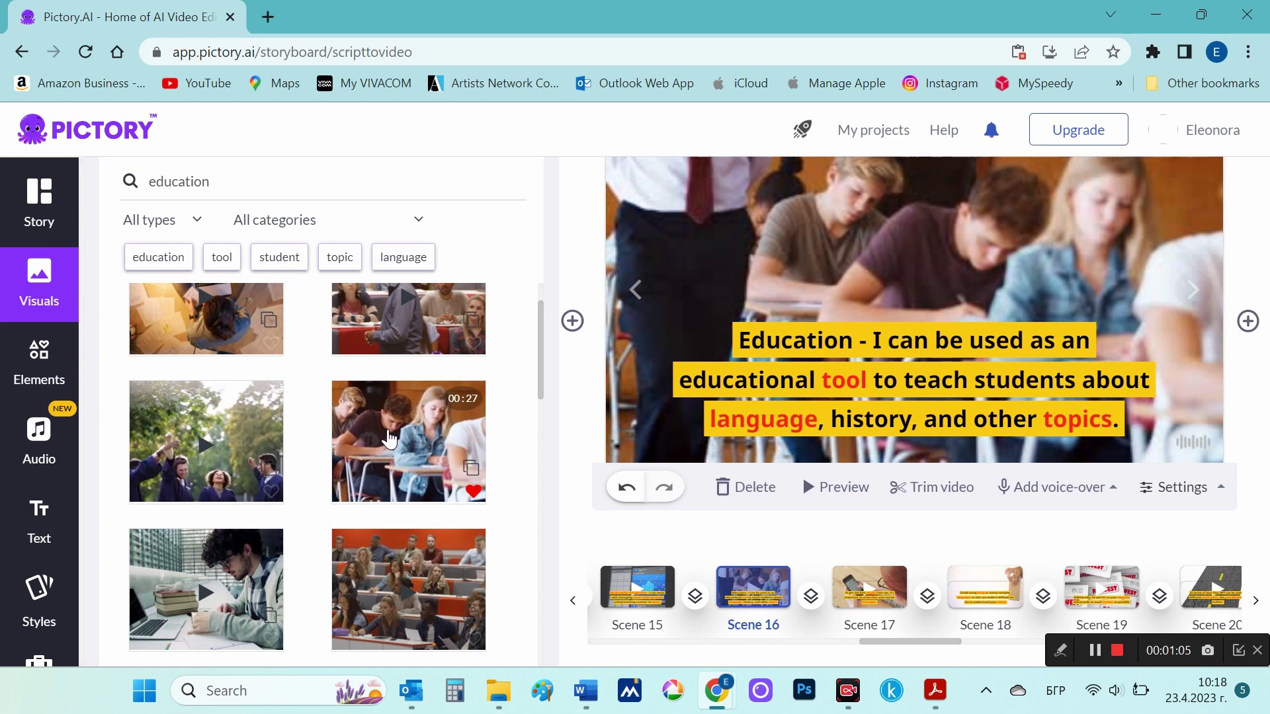
scroll(389, 440, down, 1)
scroll(389, 440, down, 5)
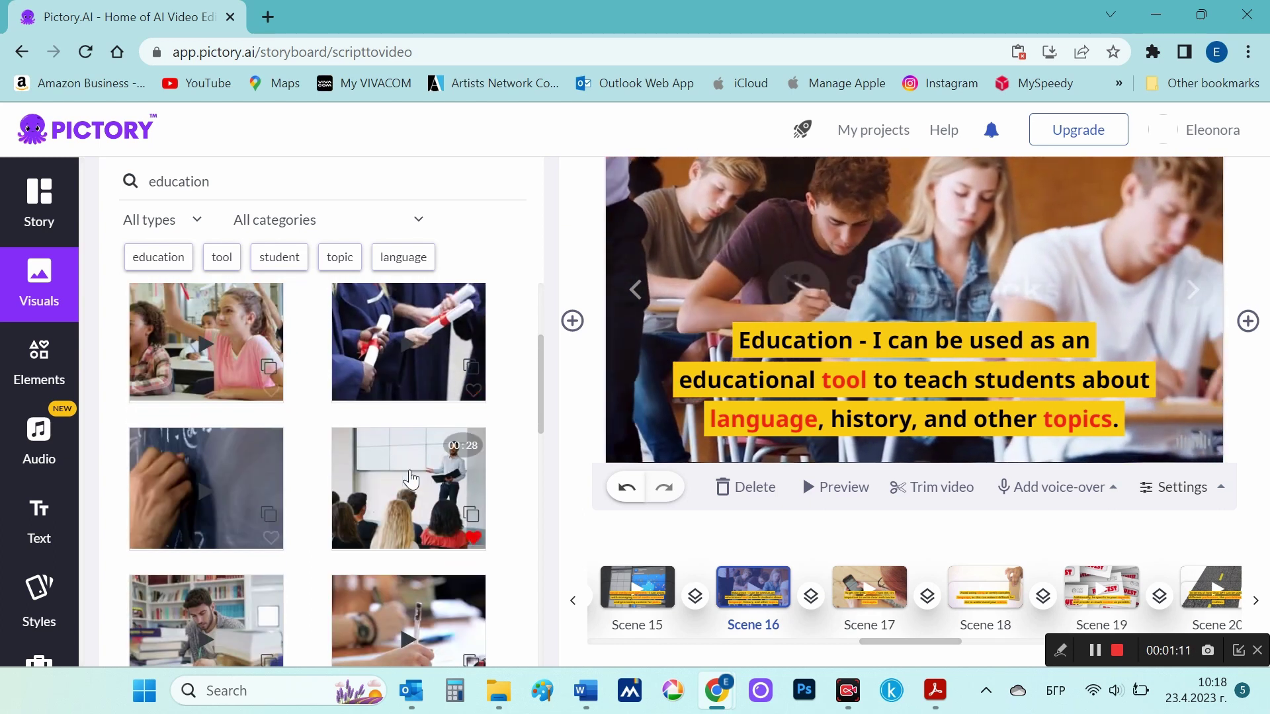
click(410, 474)
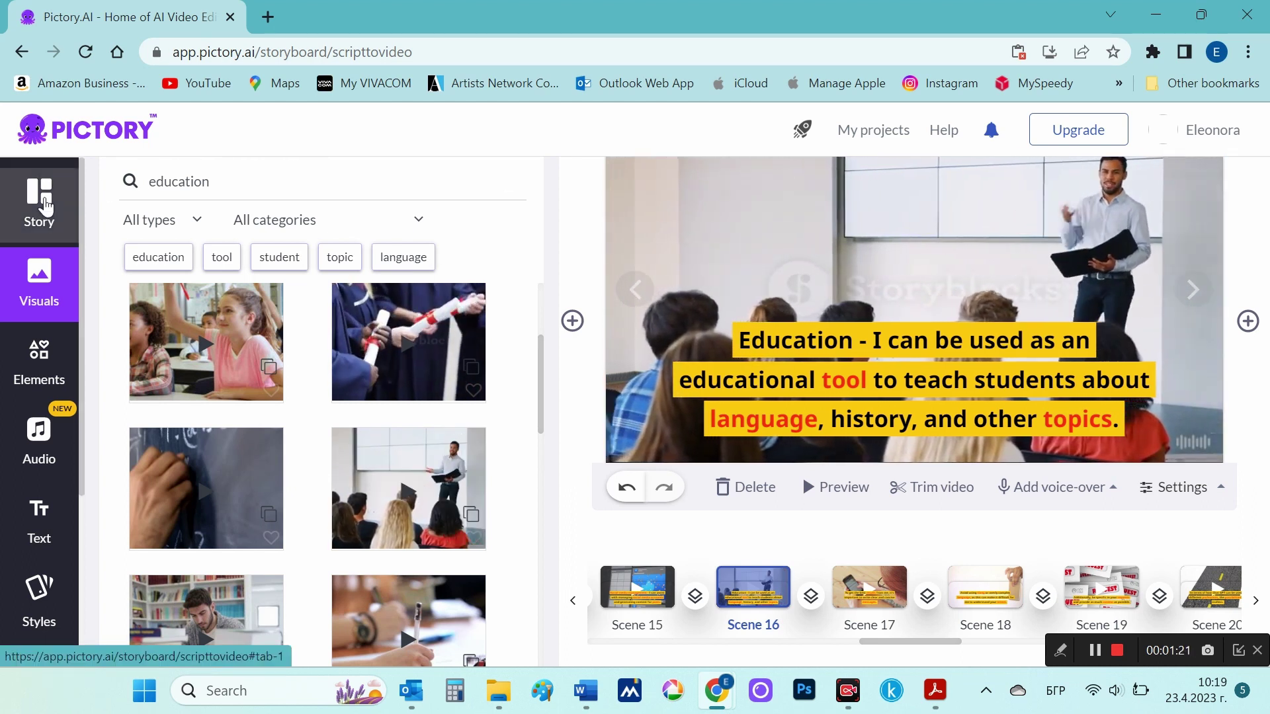
click(44, 205)
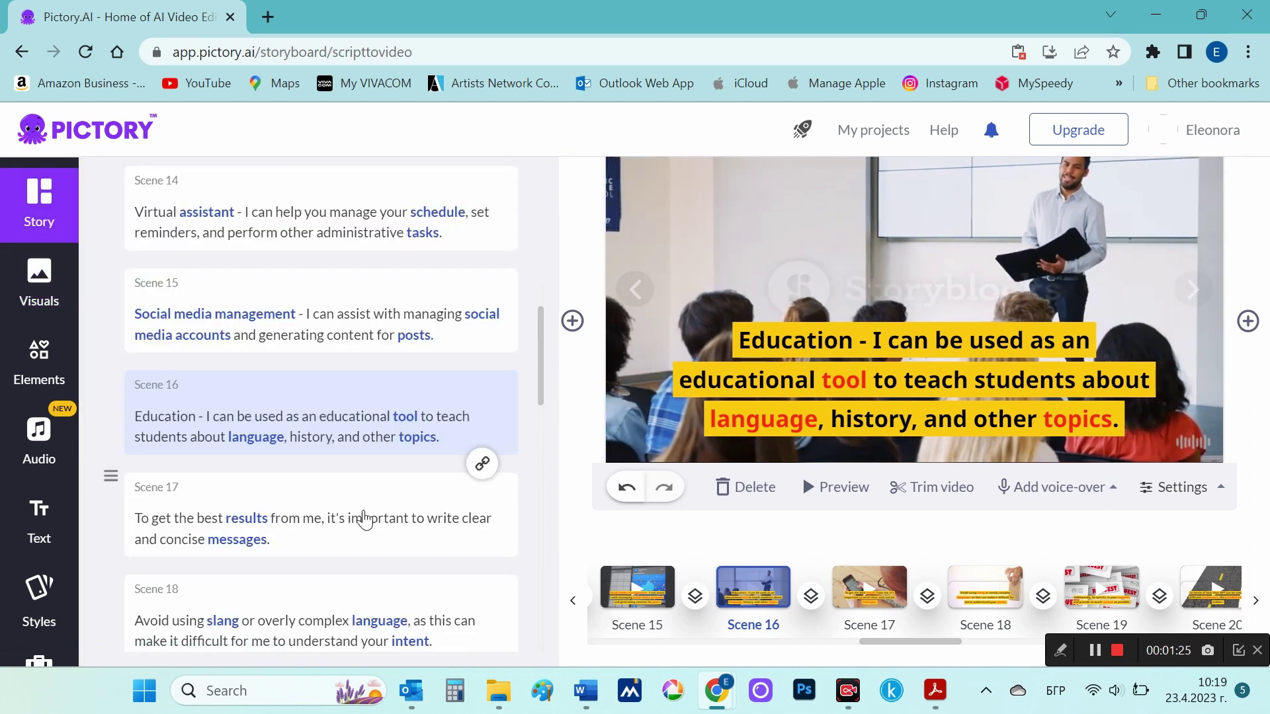
Search visuals for 'Writing on a computer' and give Scene 17 the laptop-typing clip
click(351, 513)
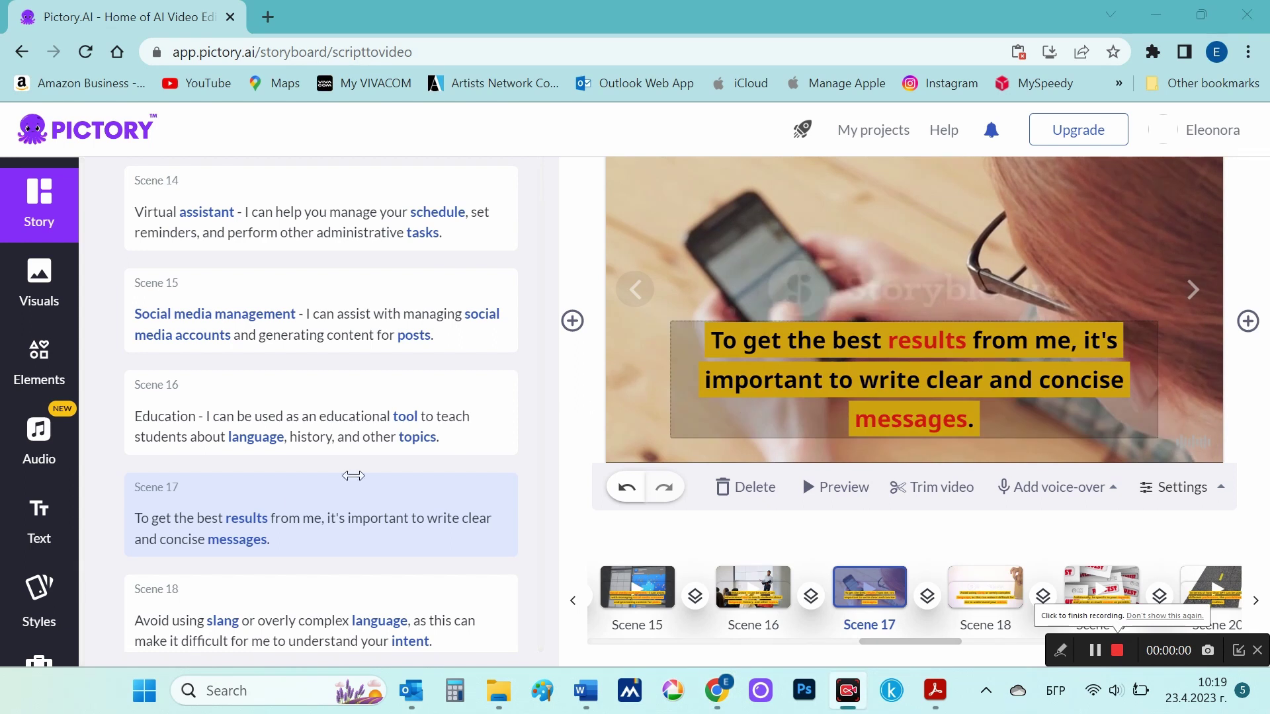
click(40, 291)
double_click(177, 182)
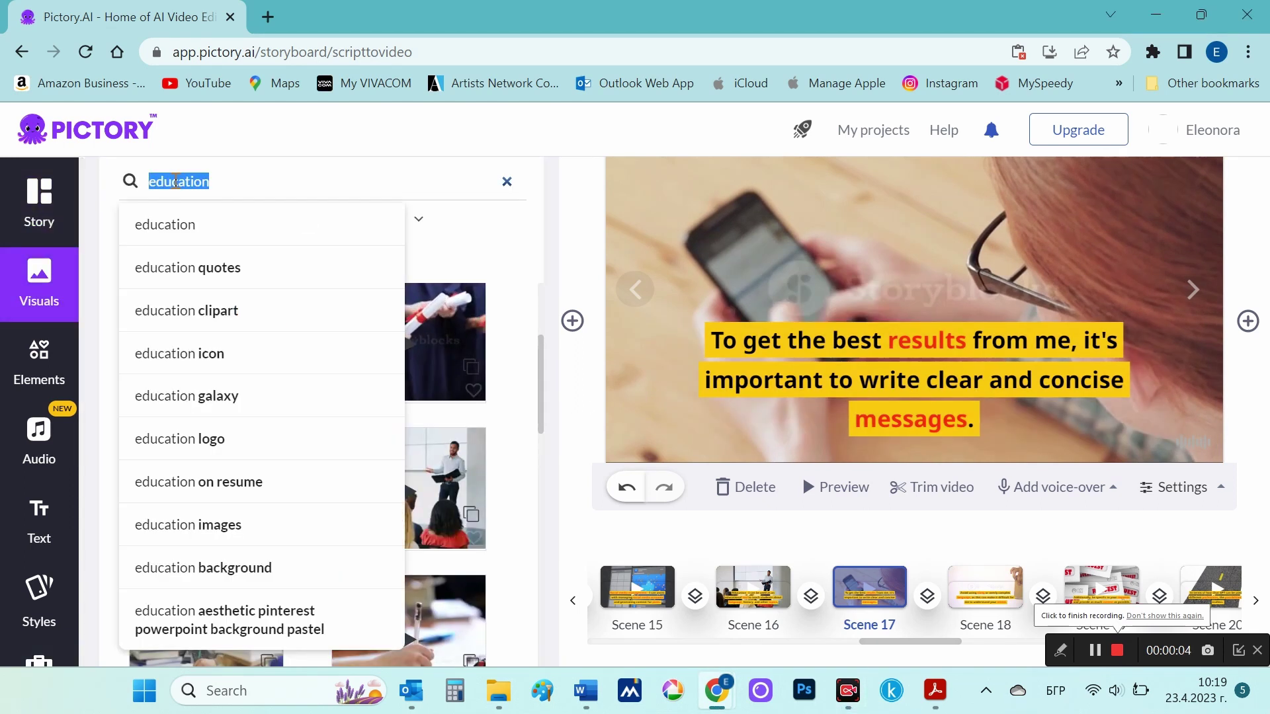
text(Writing on a computer)
key(Return)
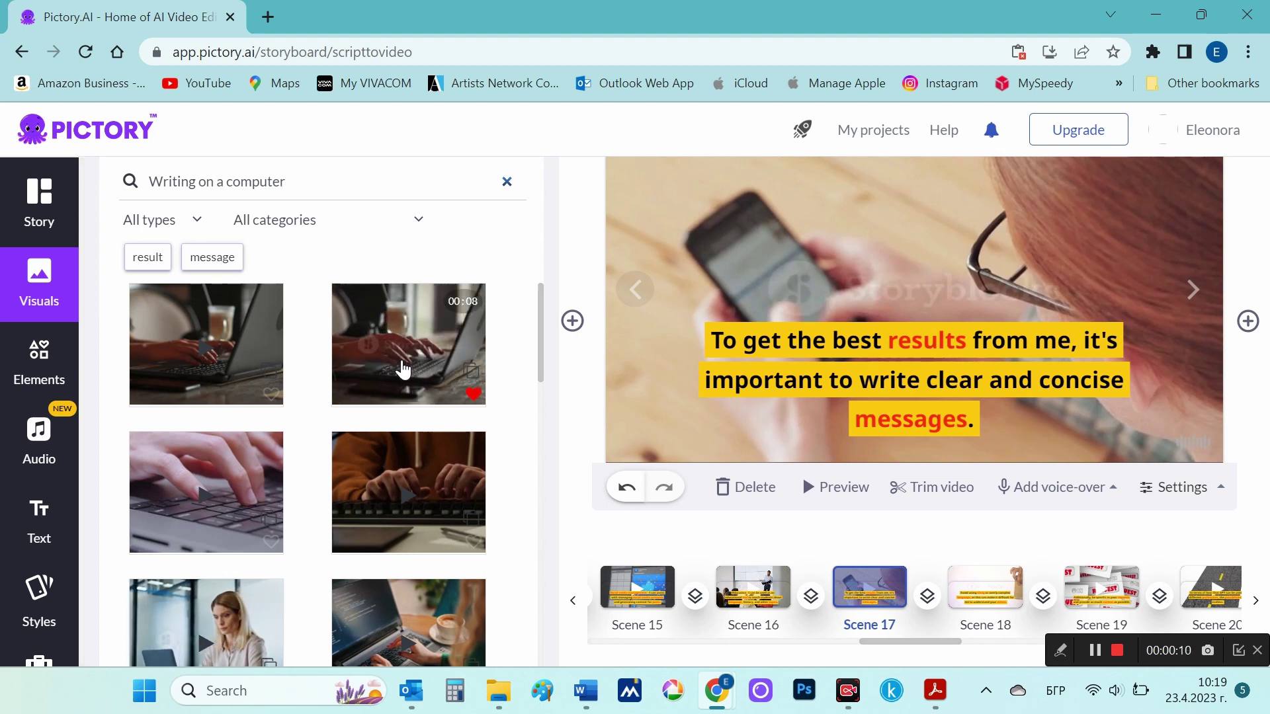
scroll(402, 369, down, 2)
scroll(403, 369, up, 2)
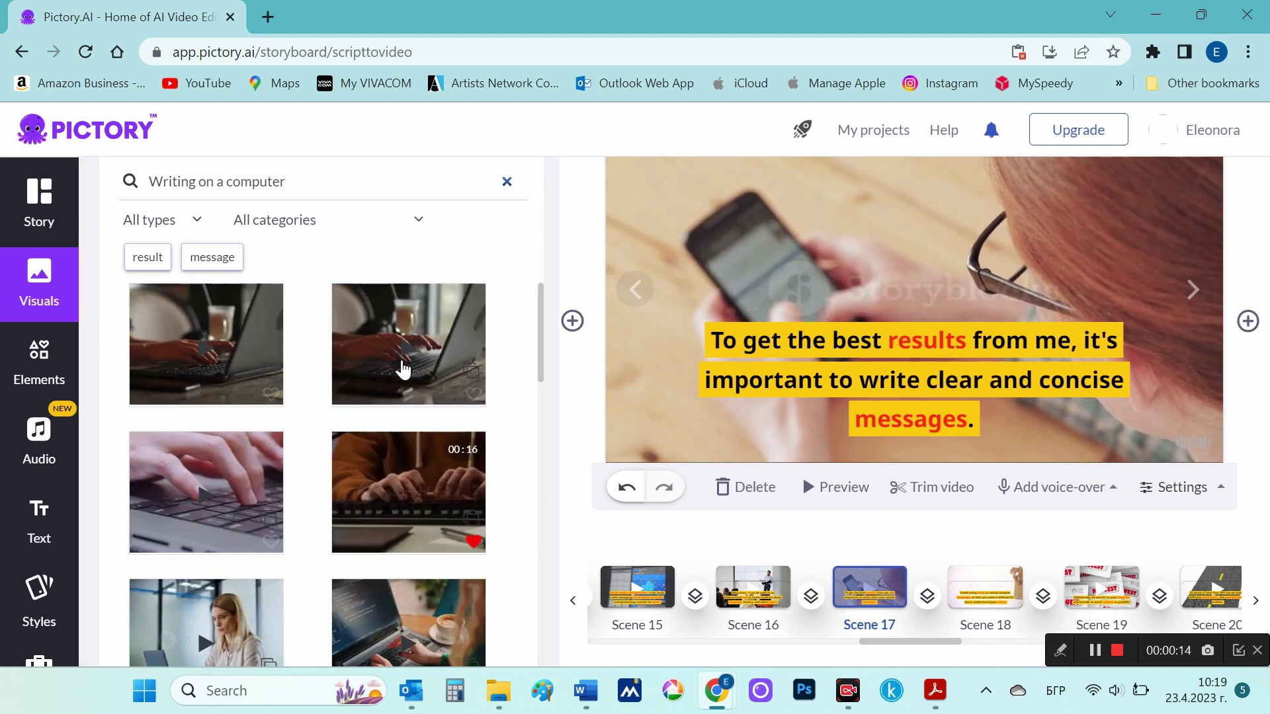
click(409, 363)
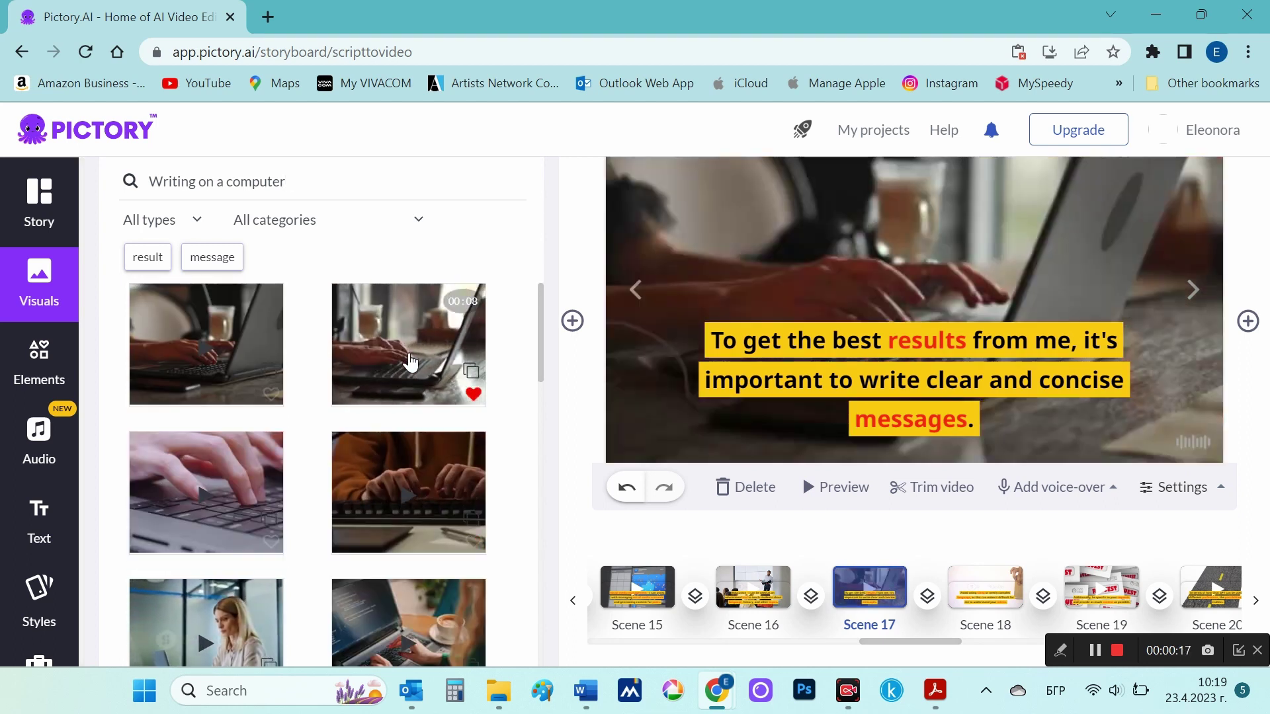
scroll(713, 318, up, 2)
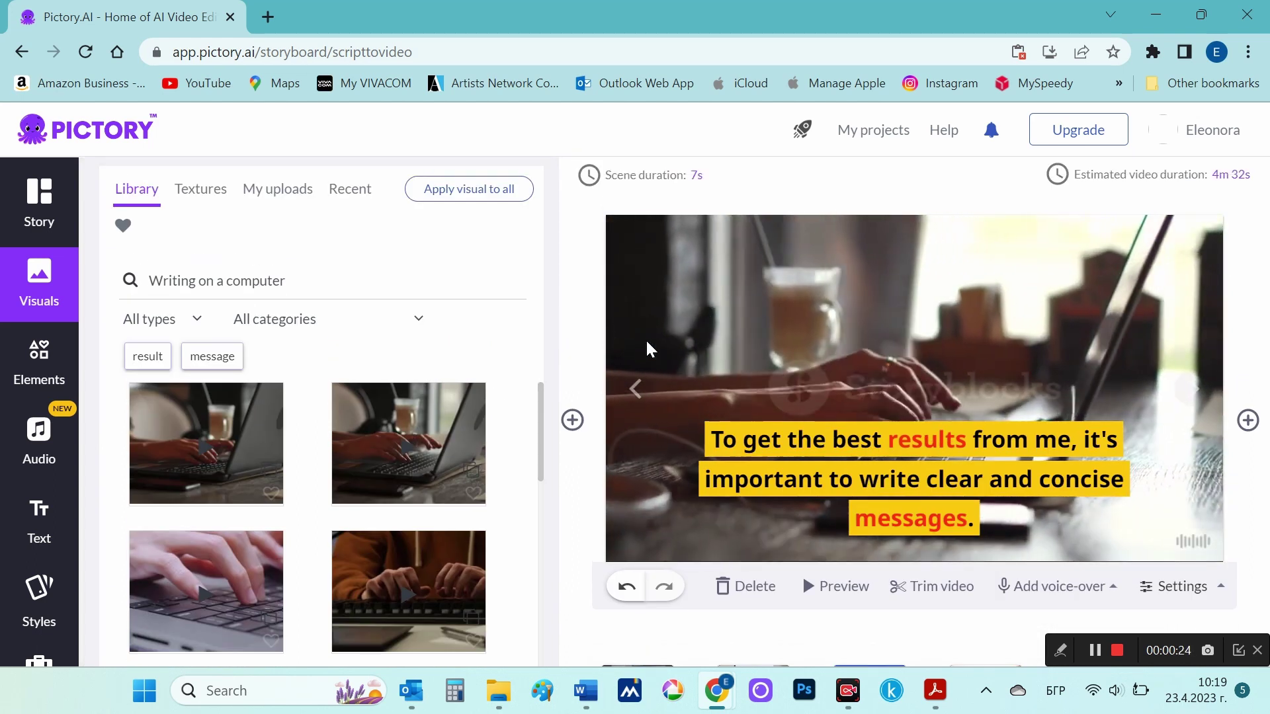
click(39, 198)
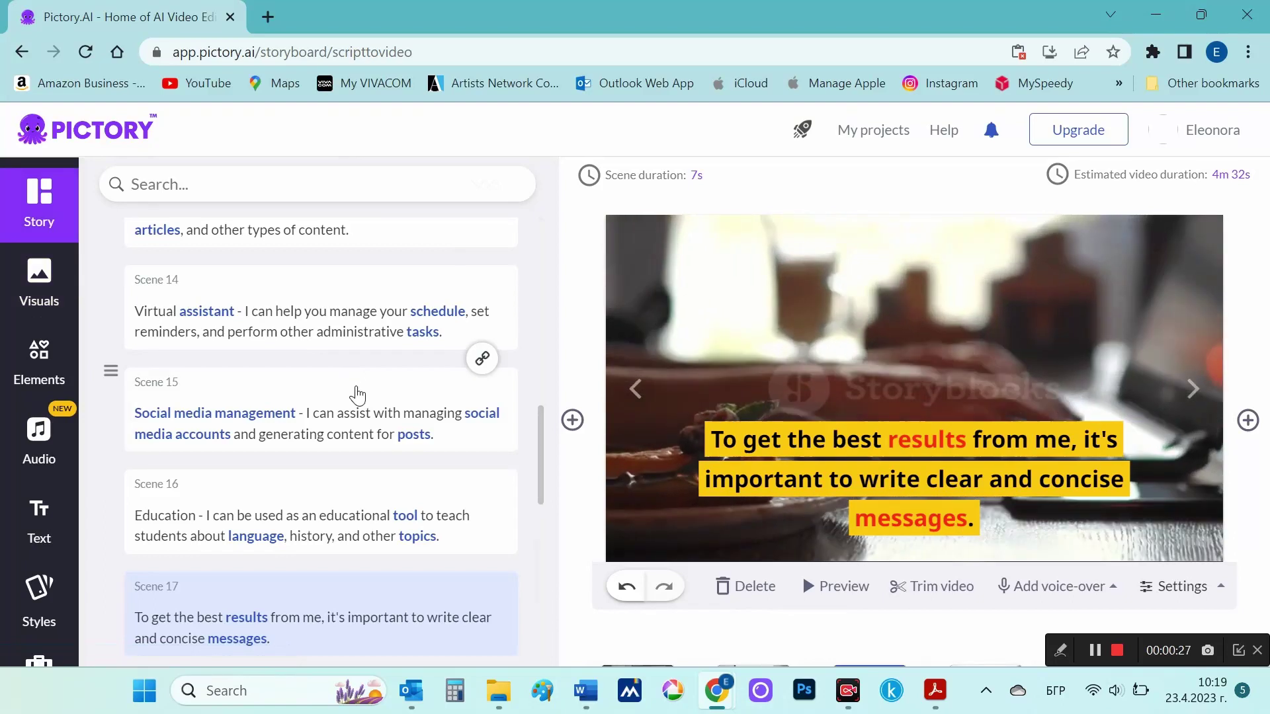
Step through Scenes 2 to 6 in the story script
scroll(357, 397, down, 5)
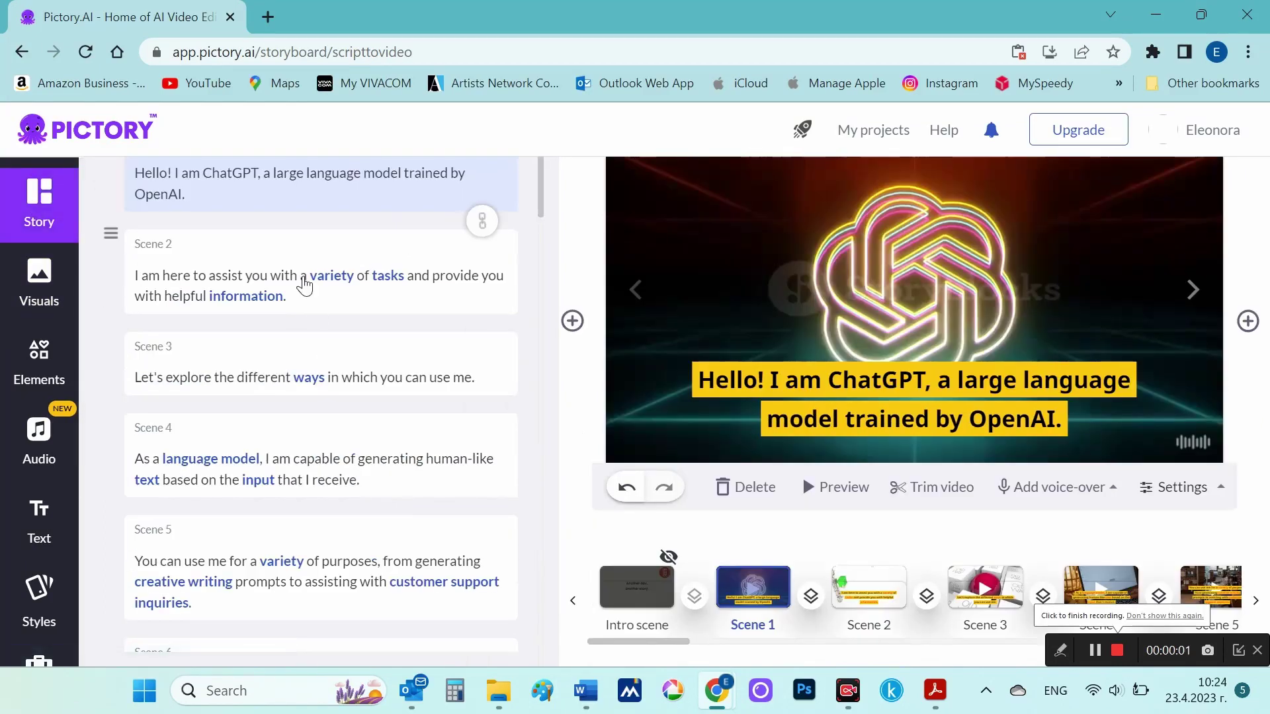
click(305, 285)
click(393, 378)
click(380, 459)
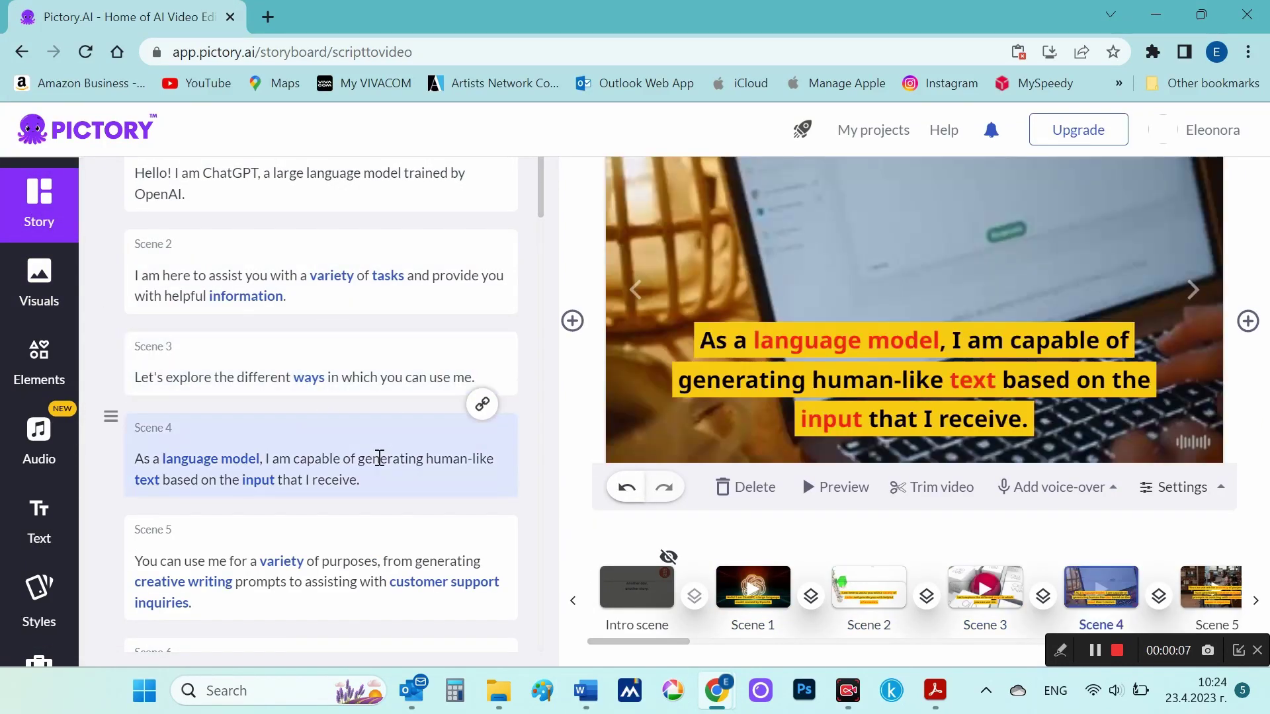
scroll(378, 466, down, 1)
click(377, 474)
scroll(370, 473, down, 2)
click(283, 475)
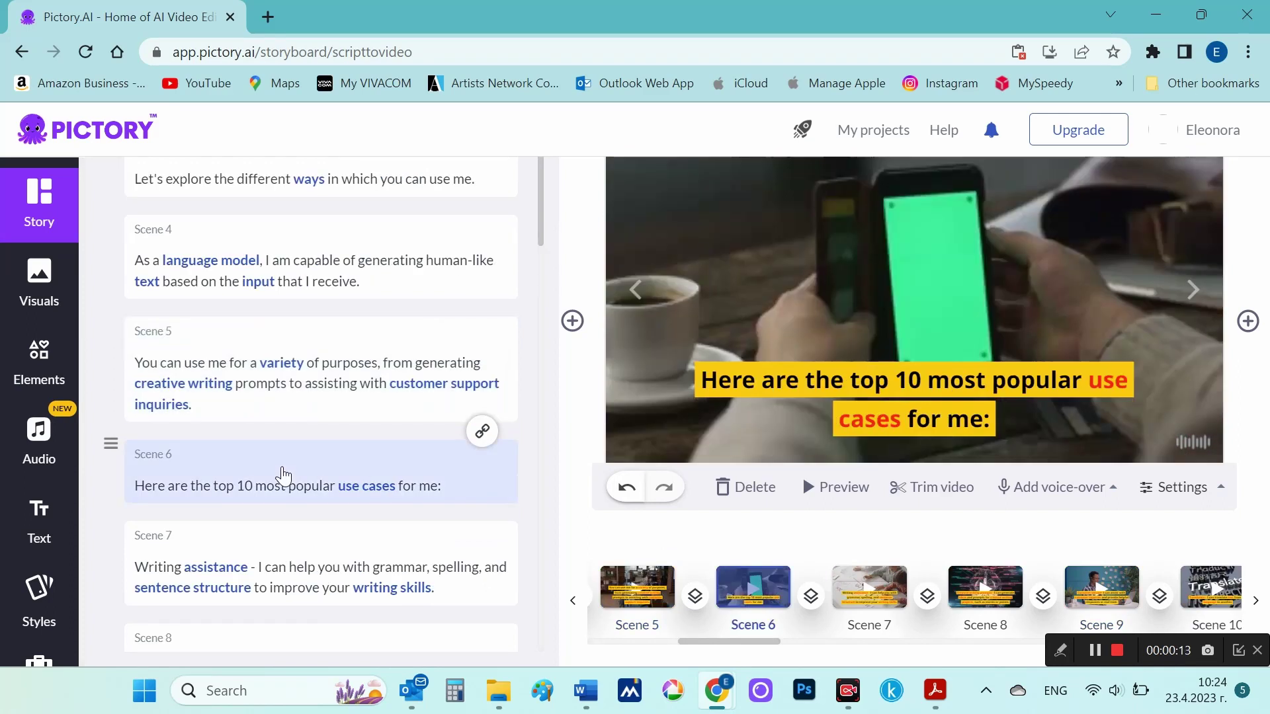
Try several ChatGPT clips for Scene 6 and keep the chatgpt address-bar clip
click(39, 278)
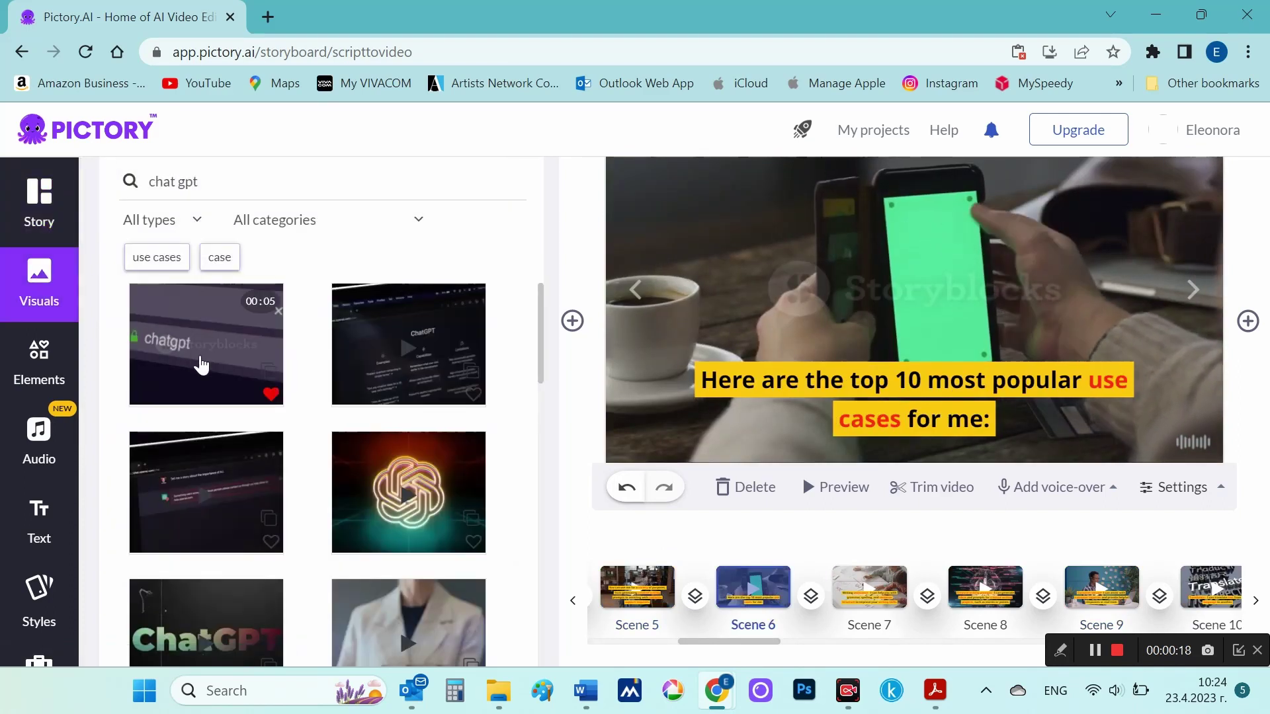
click(201, 364)
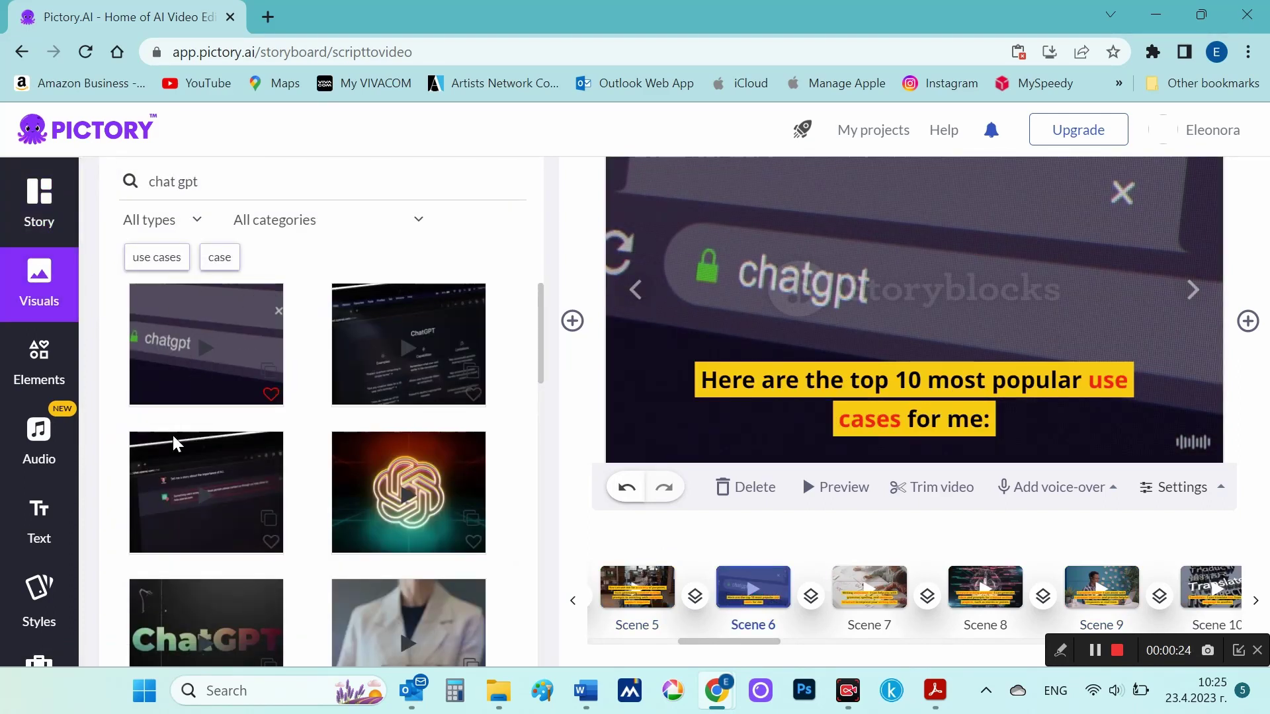
scroll(264, 488, down, 7)
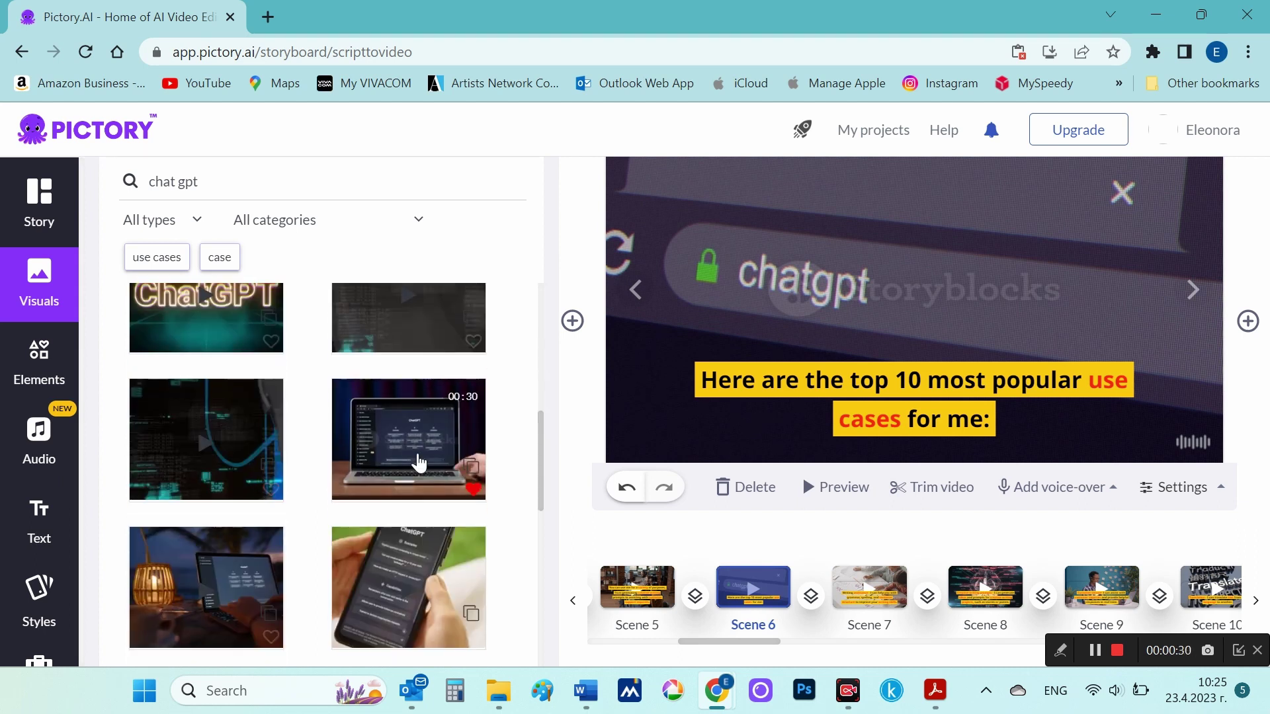
click(417, 463)
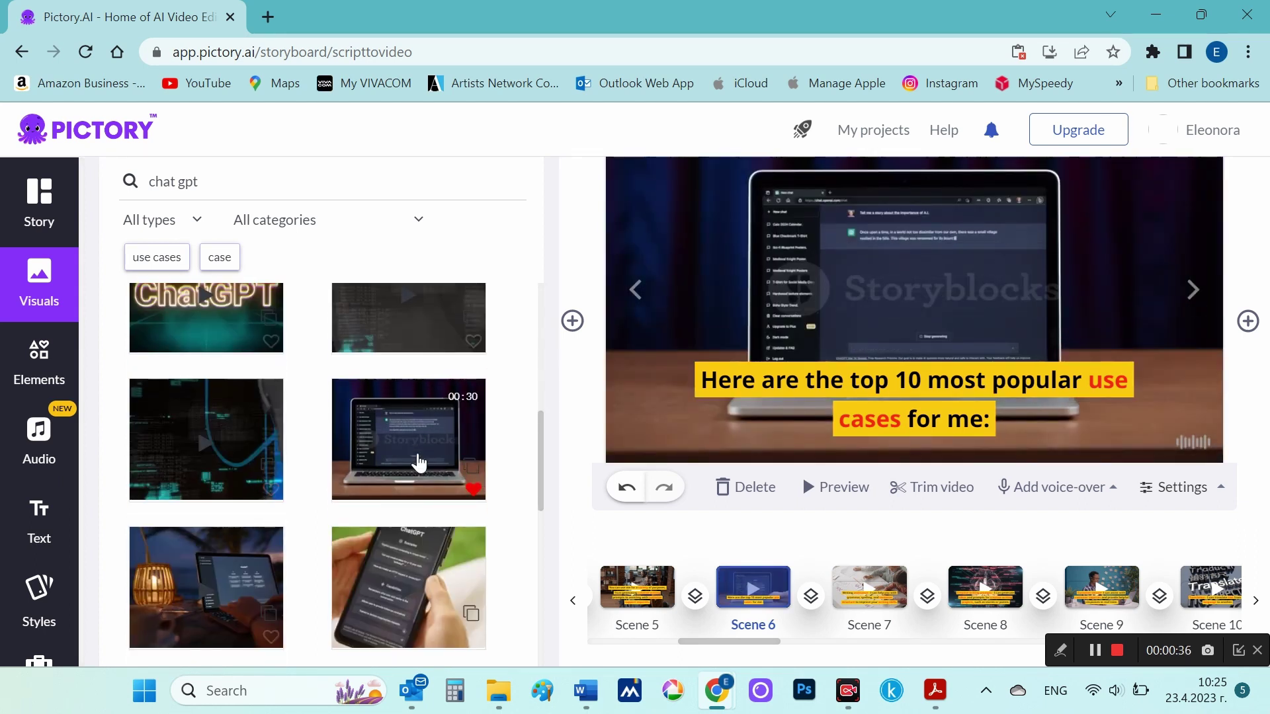
scroll(418, 463, down, 10)
scroll(418, 463, up, 15)
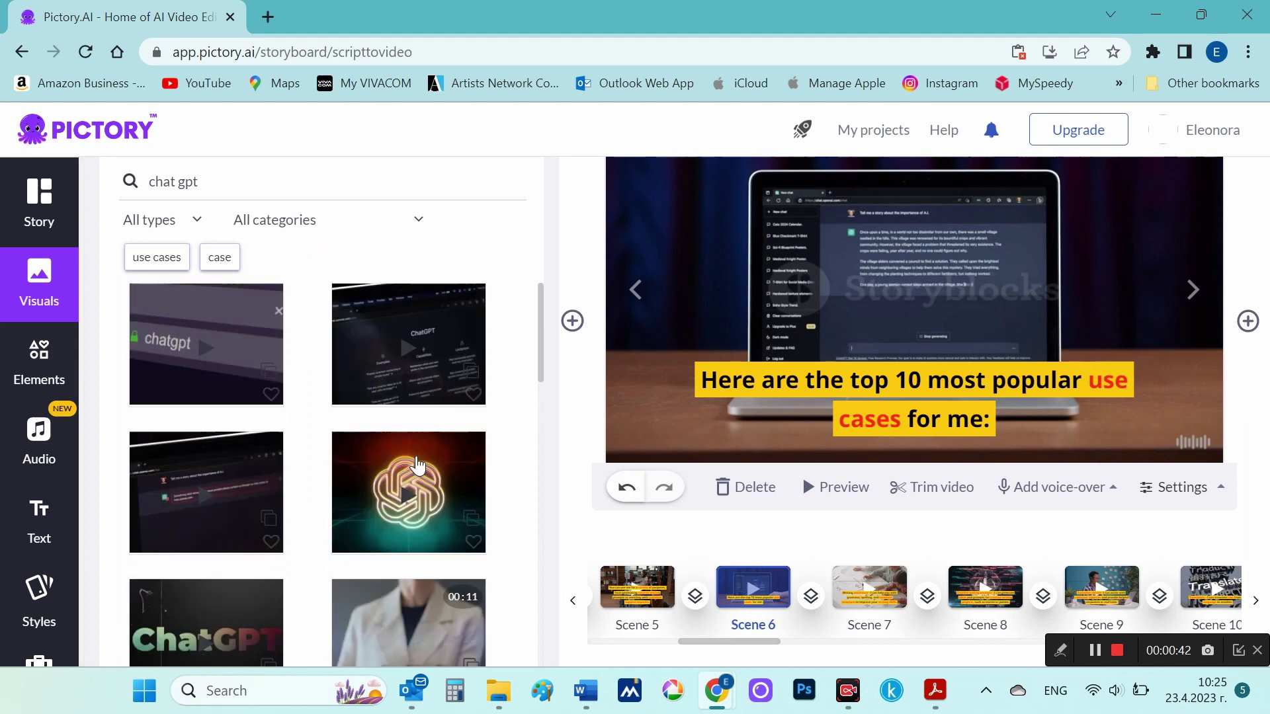
click(219, 490)
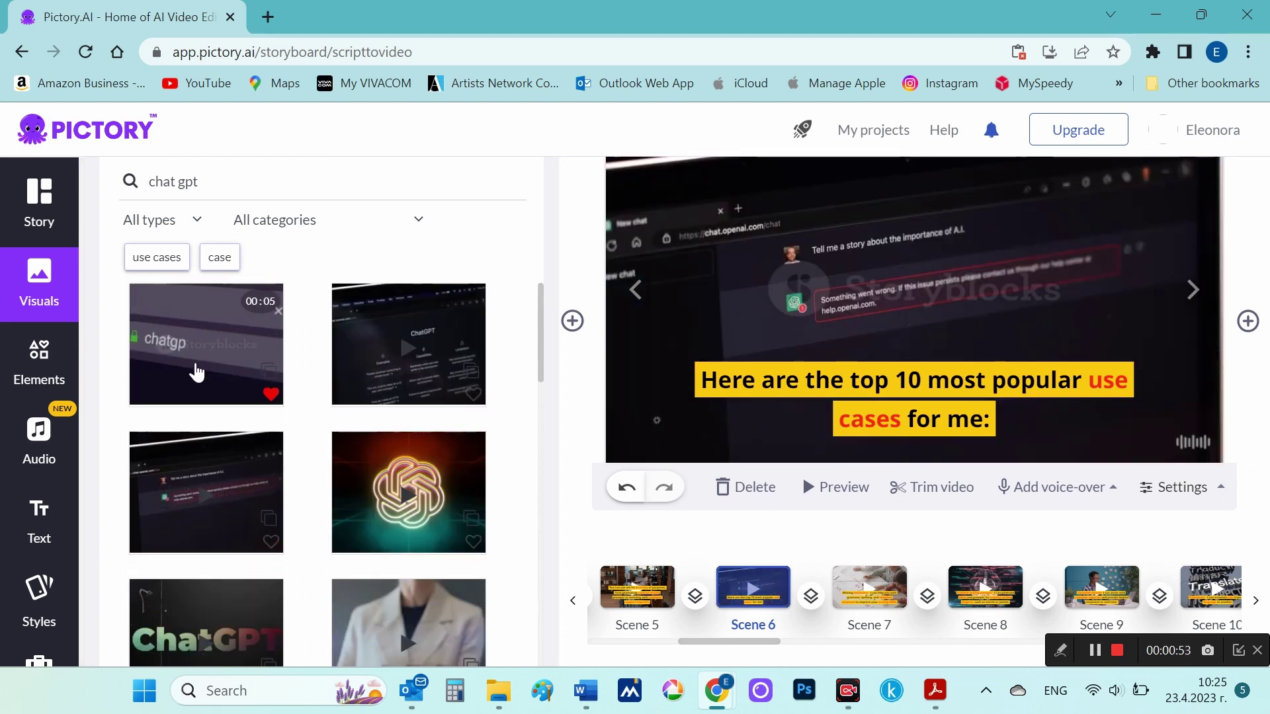
click(196, 372)
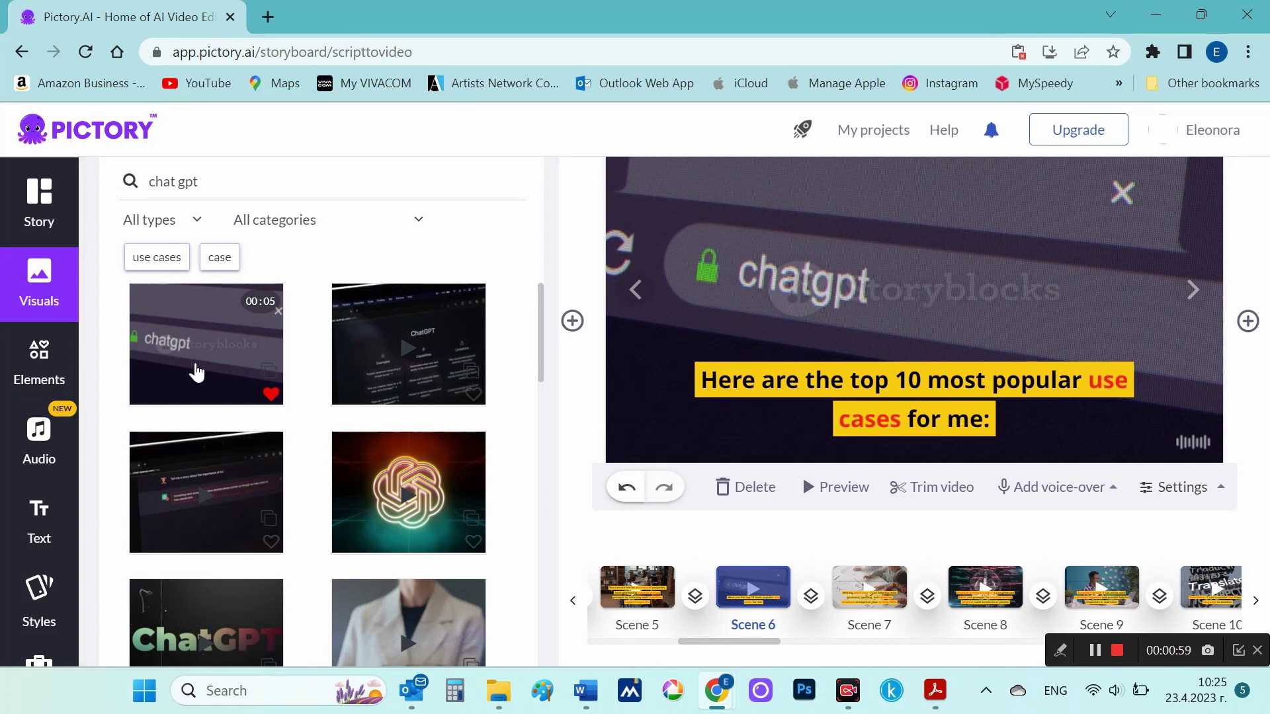
click(62, 235)
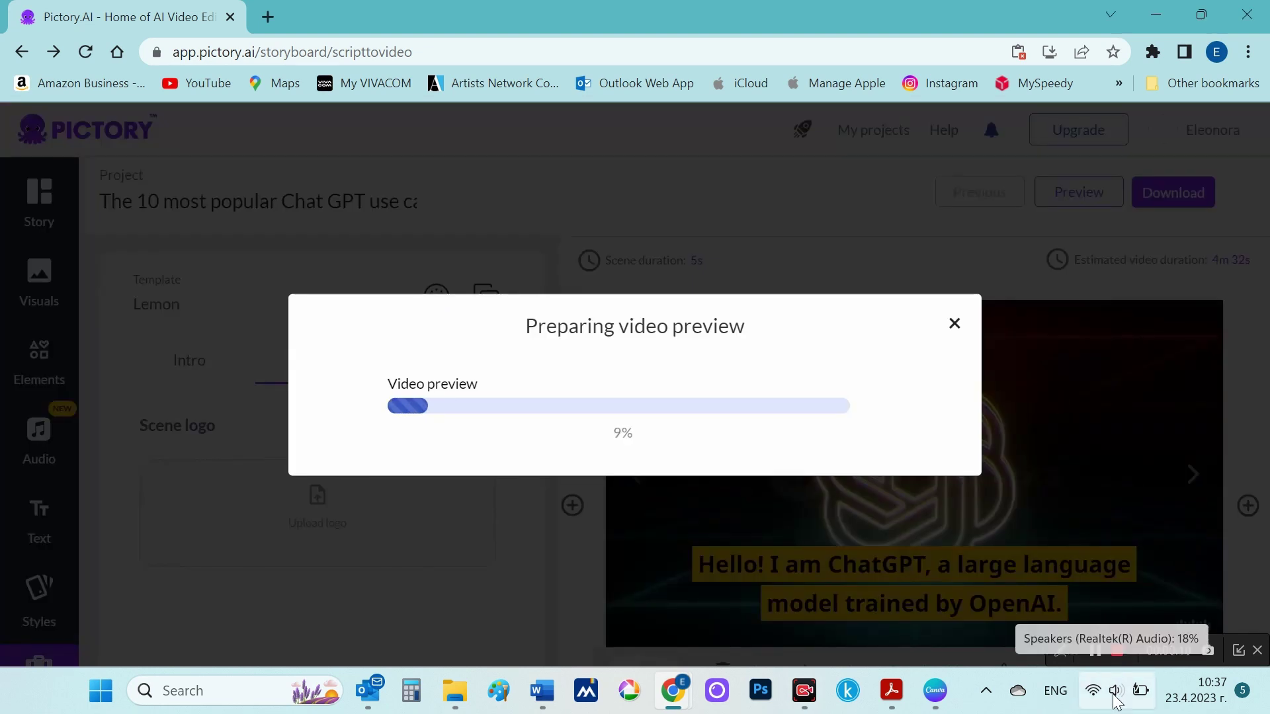
click(1115, 690)
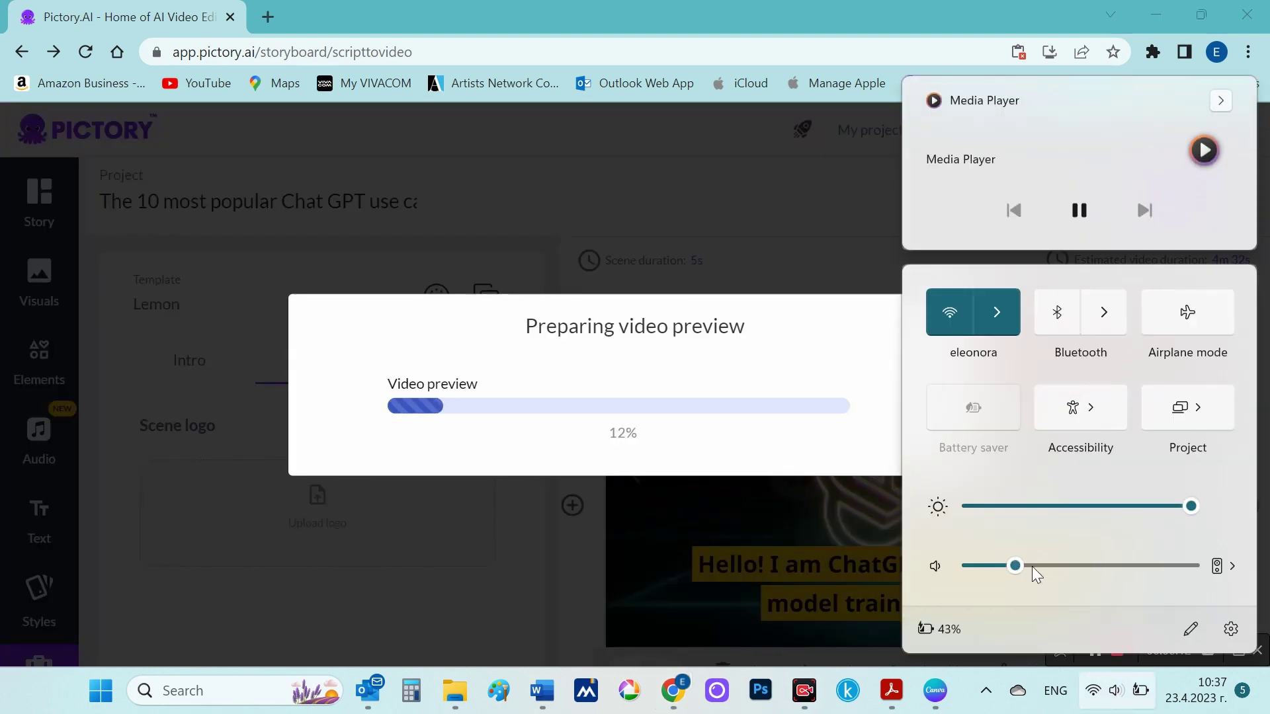
click(1031, 566)
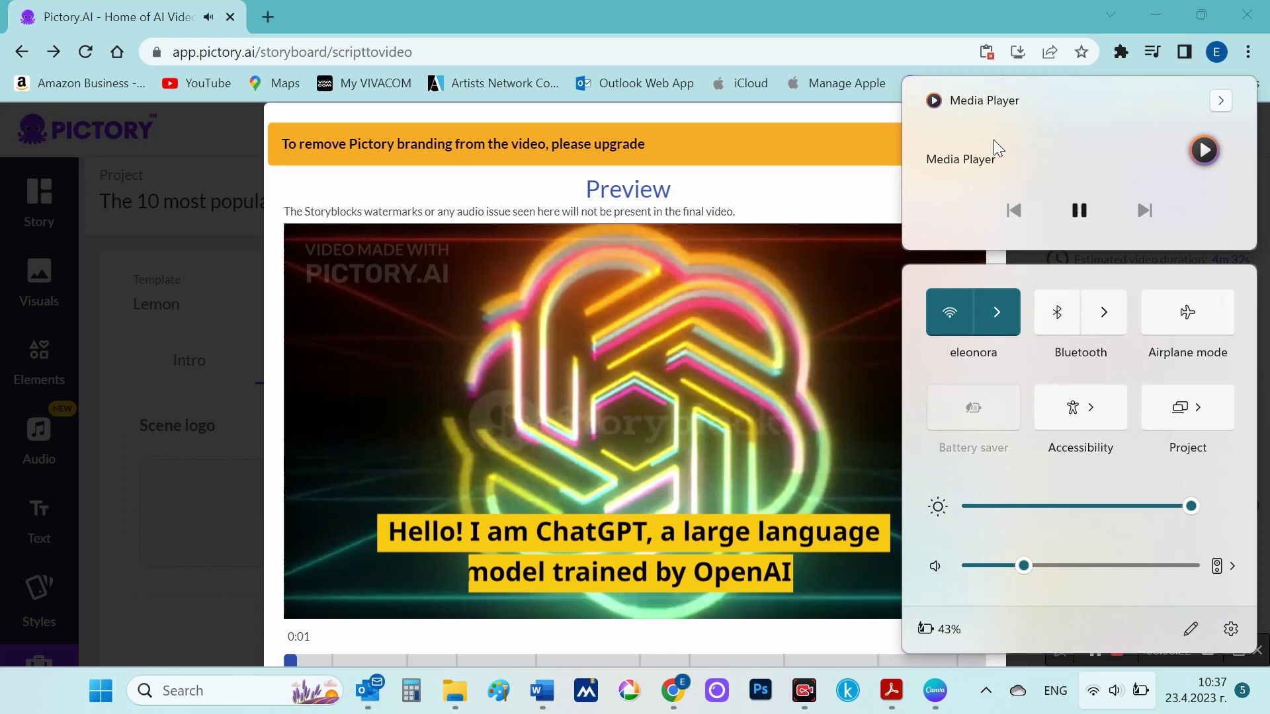
click(747, 10)
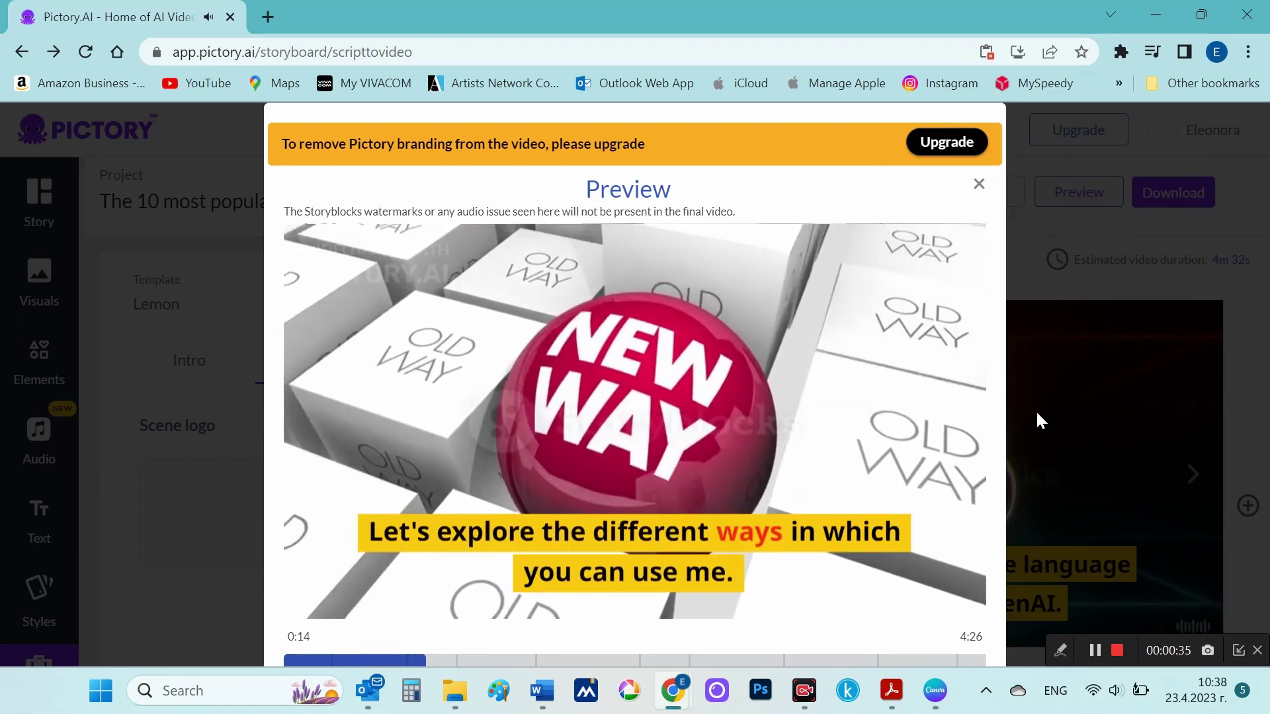
Close the video preview and open the Audio panel's My uploads section
click(979, 184)
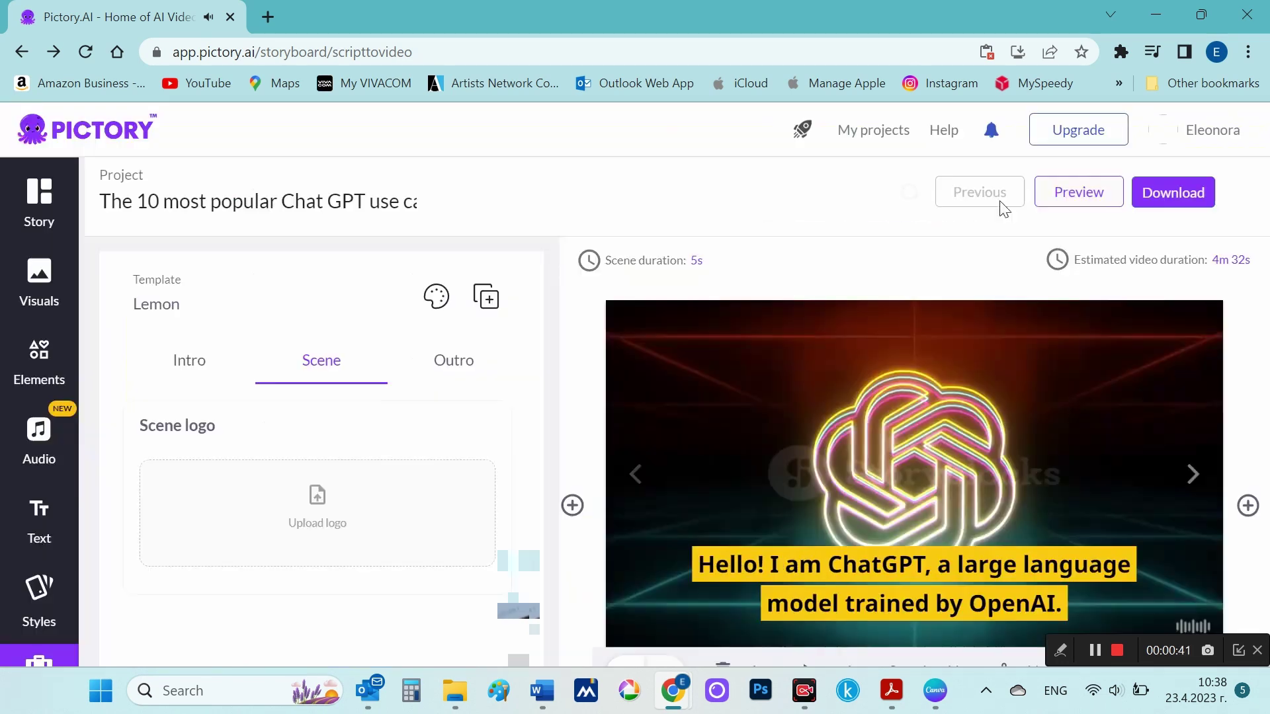
click(46, 205)
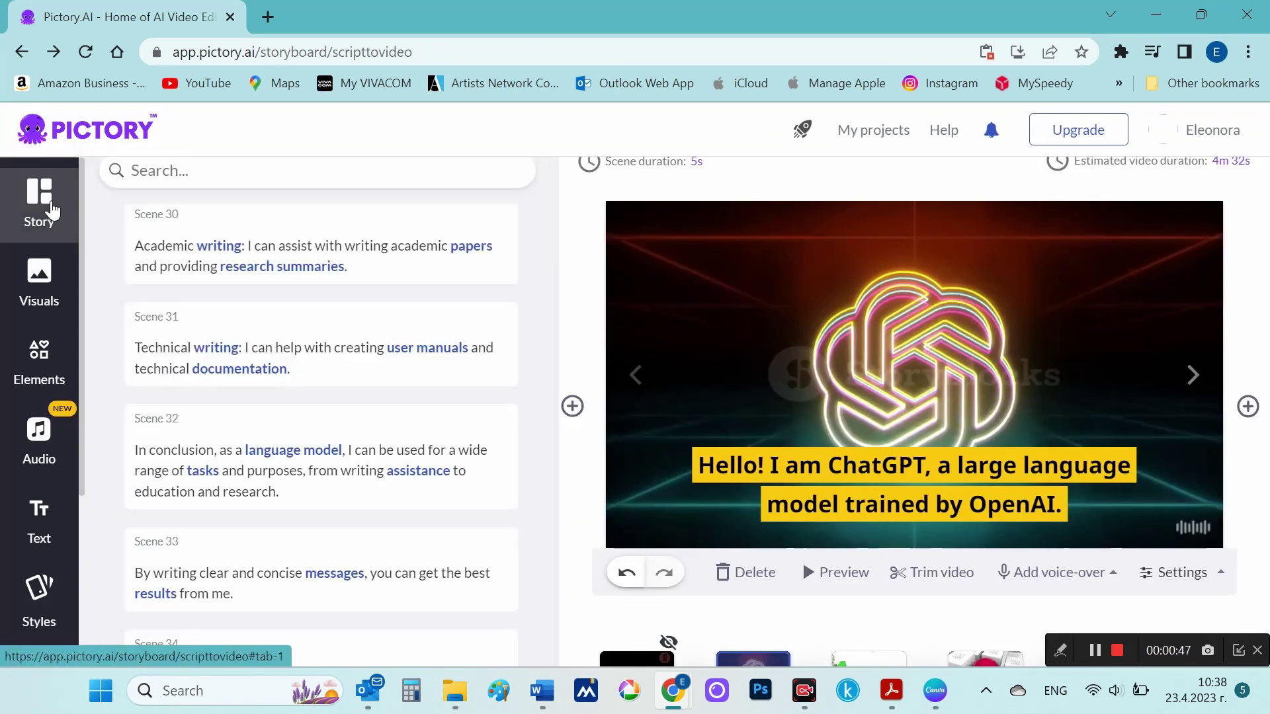
click(41, 436)
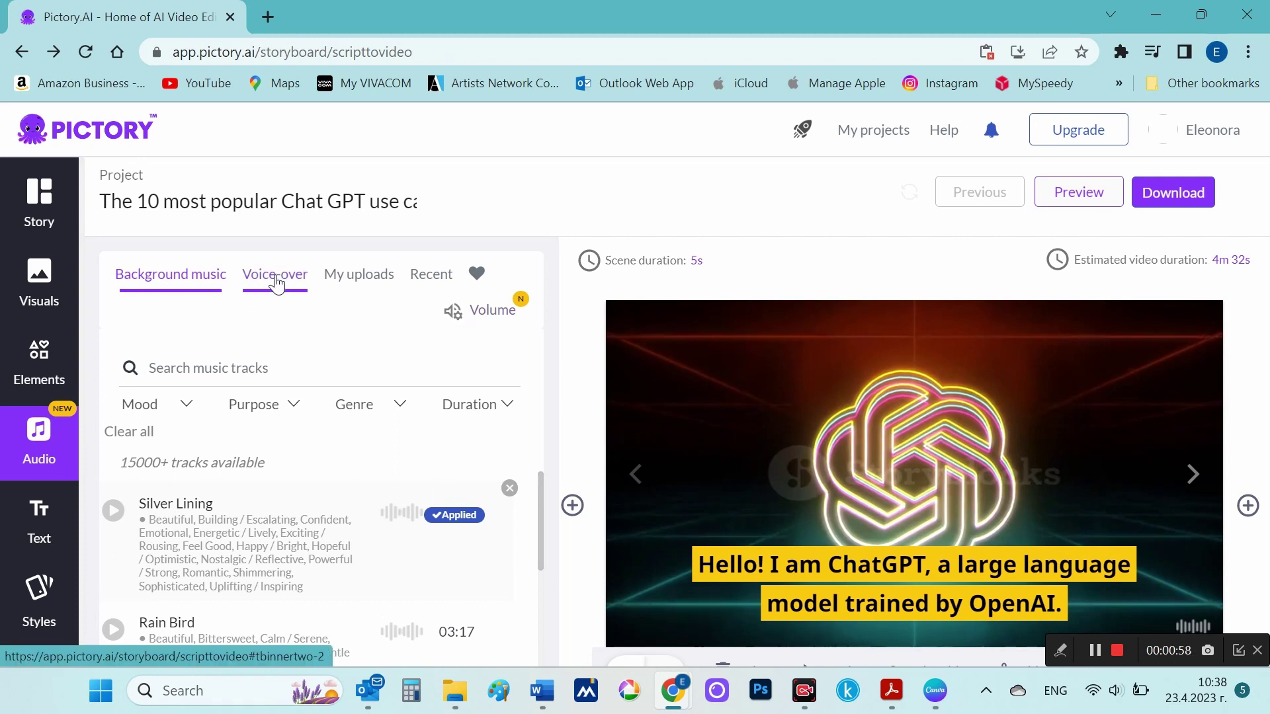
click(359, 286)
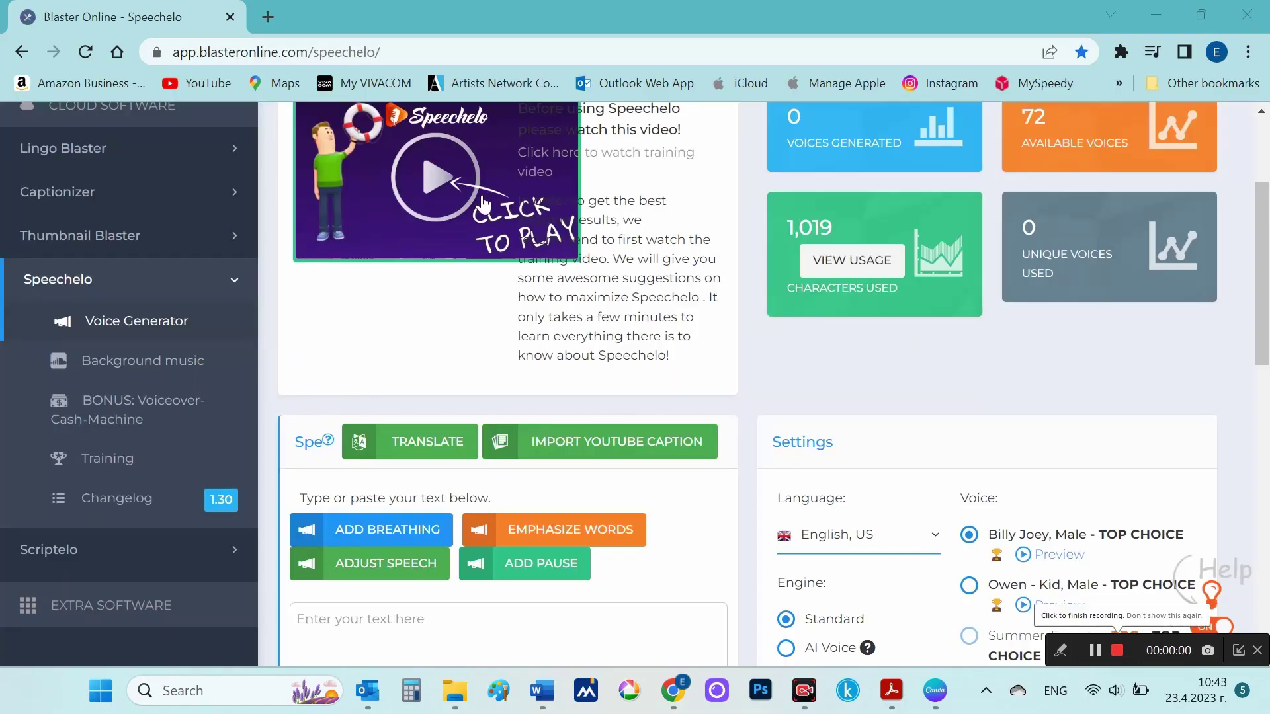
Paste the 519-word script into Speechelo's text box and set the engine to AI Voice
scroll(662, 357, down, 3)
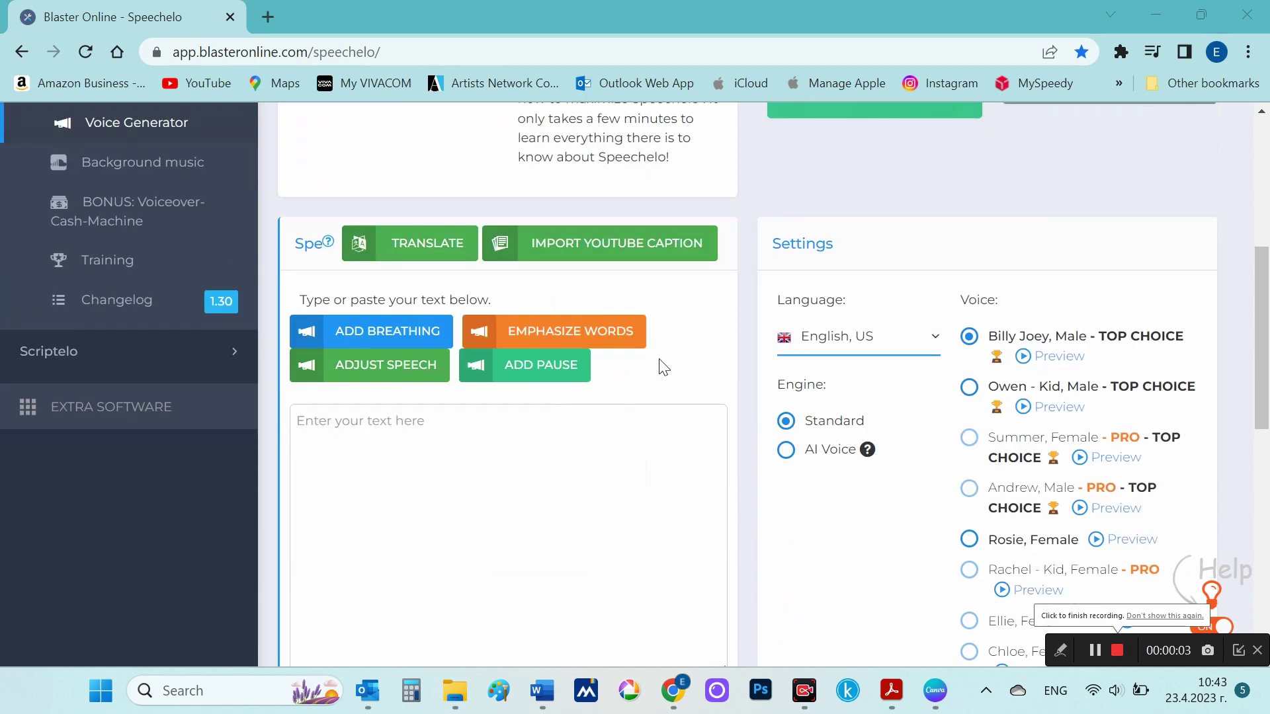
click(534, 441)
key(ctrl+v)
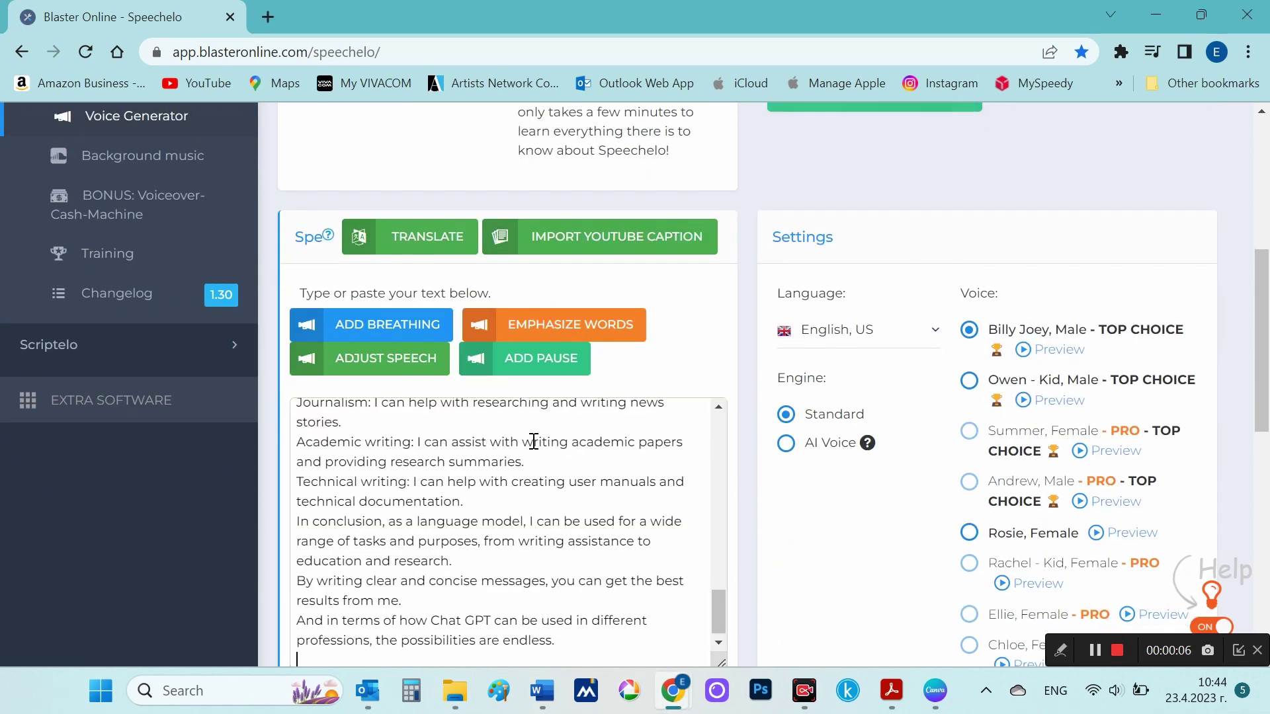
scroll(621, 519, up, 15)
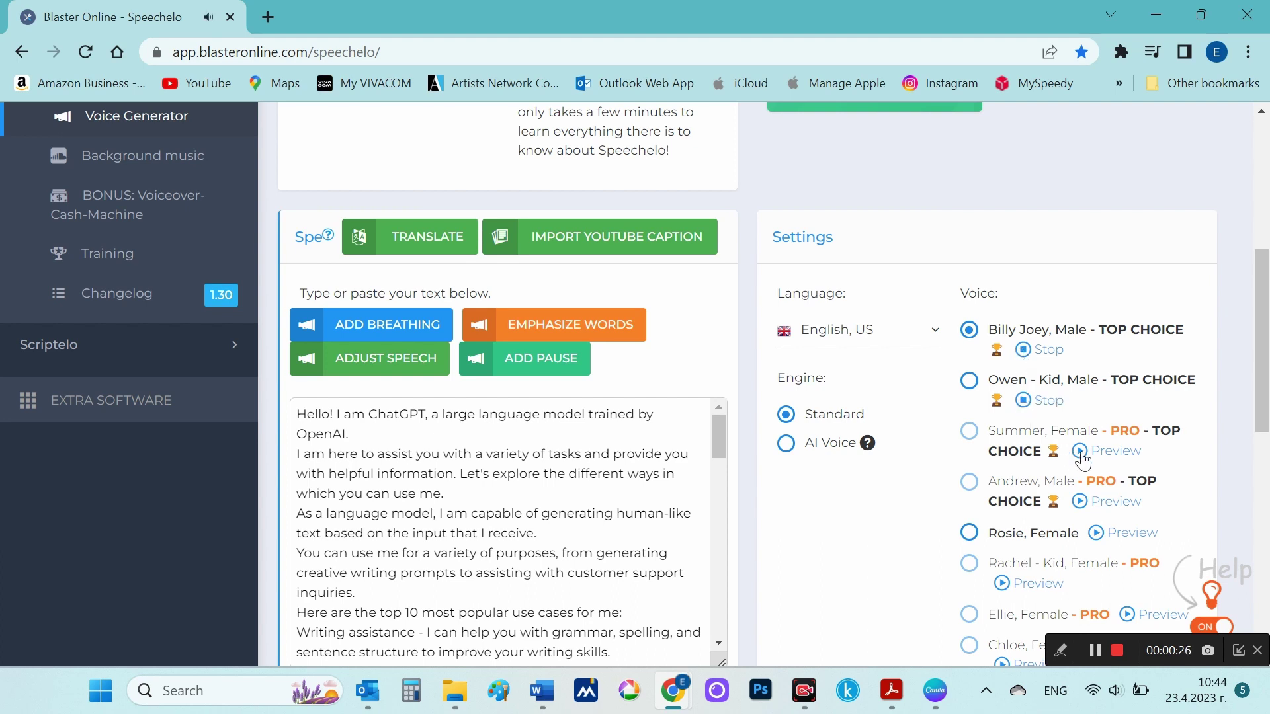
scroll(1056, 416, down, 8)
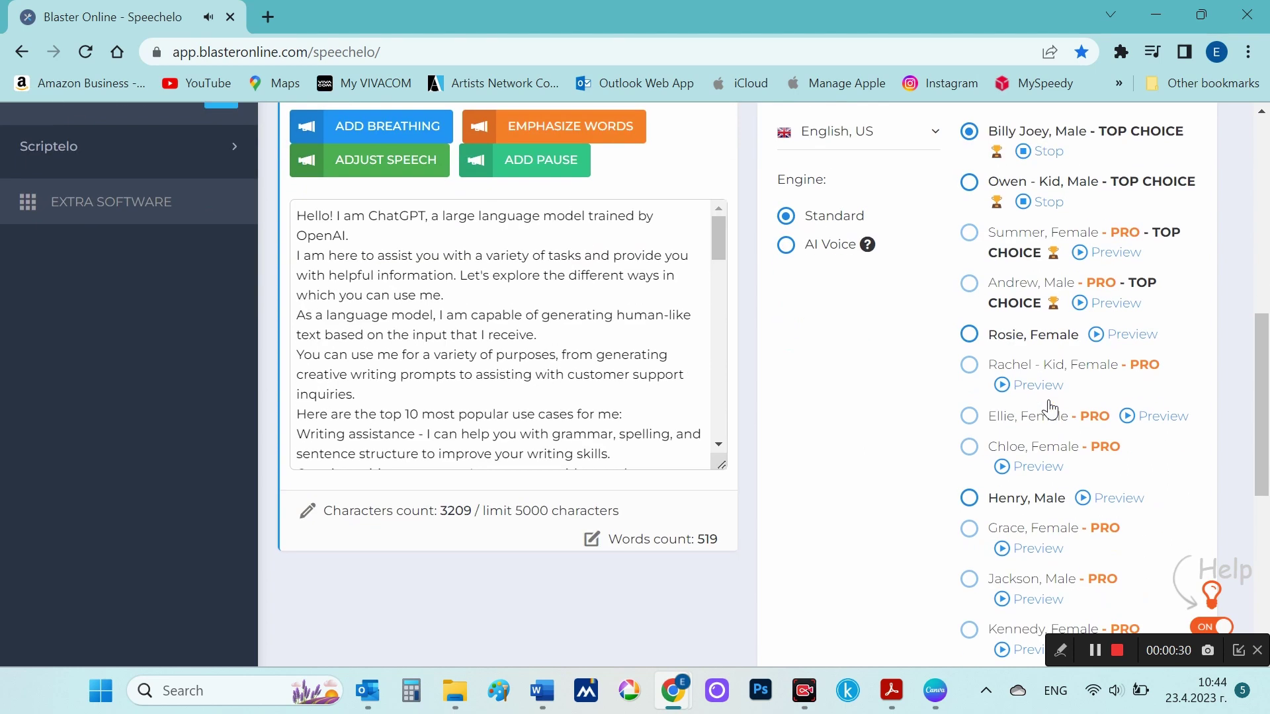
scroll(1051, 396, up, 8)
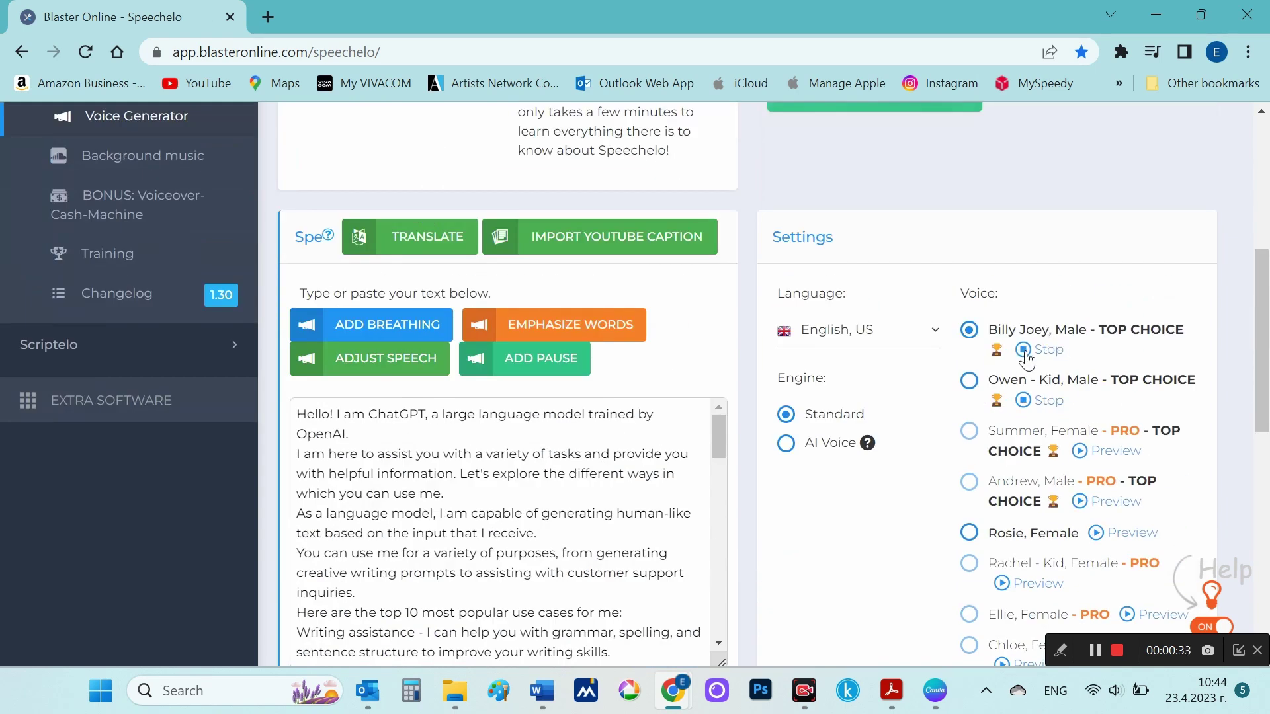
click(785, 445)
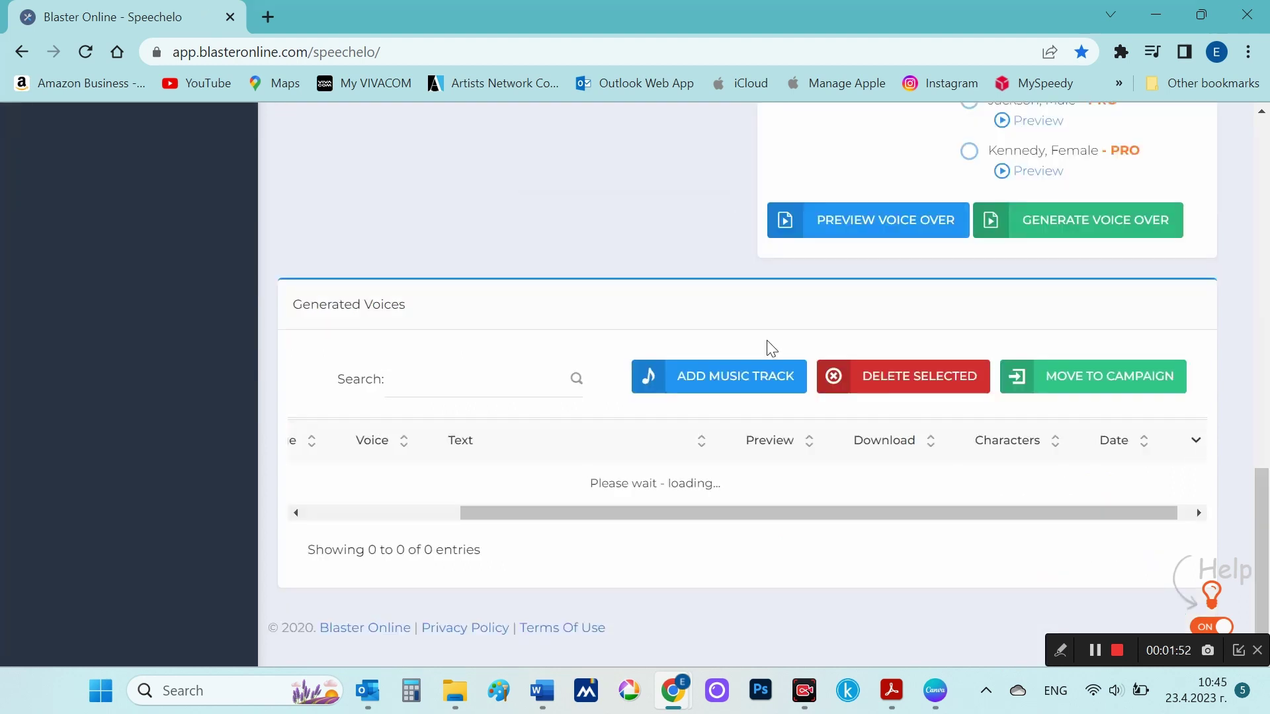
Play the 3:03 Billy Joey voice-over in Speechelo, then download it as an MP3
scroll(767, 345, up, 6)
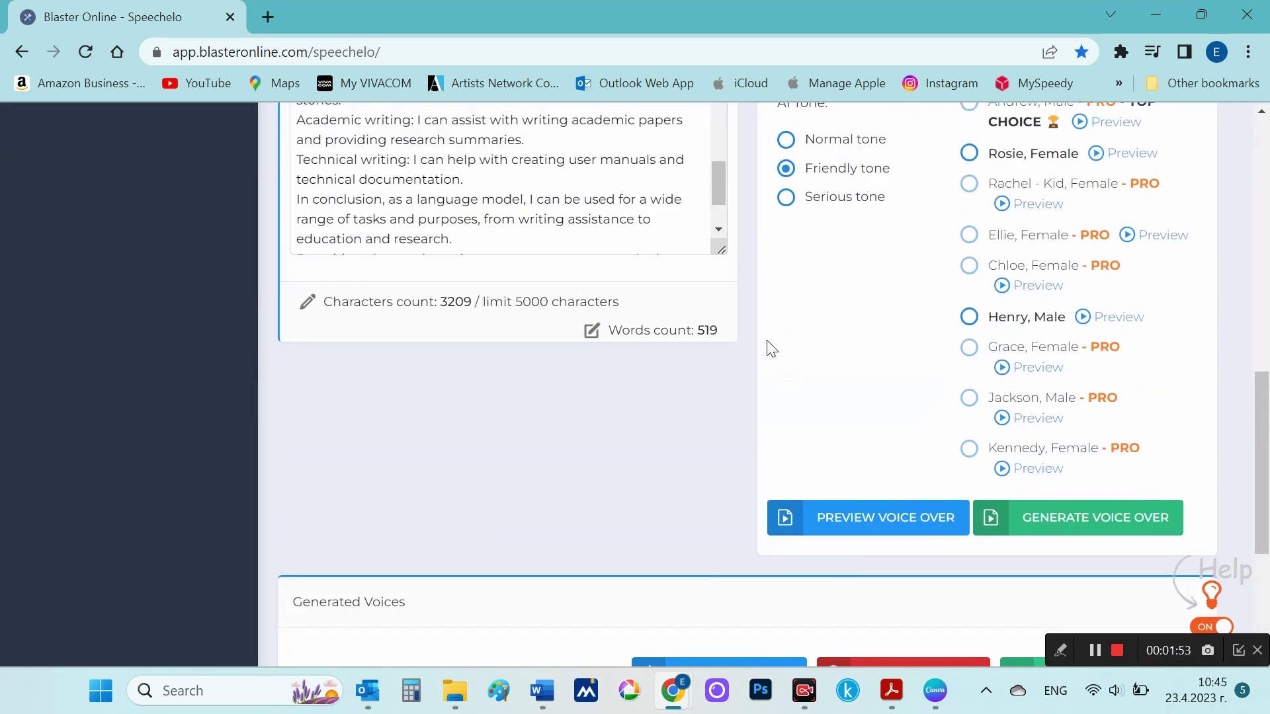
scroll(770, 349, up, 3)
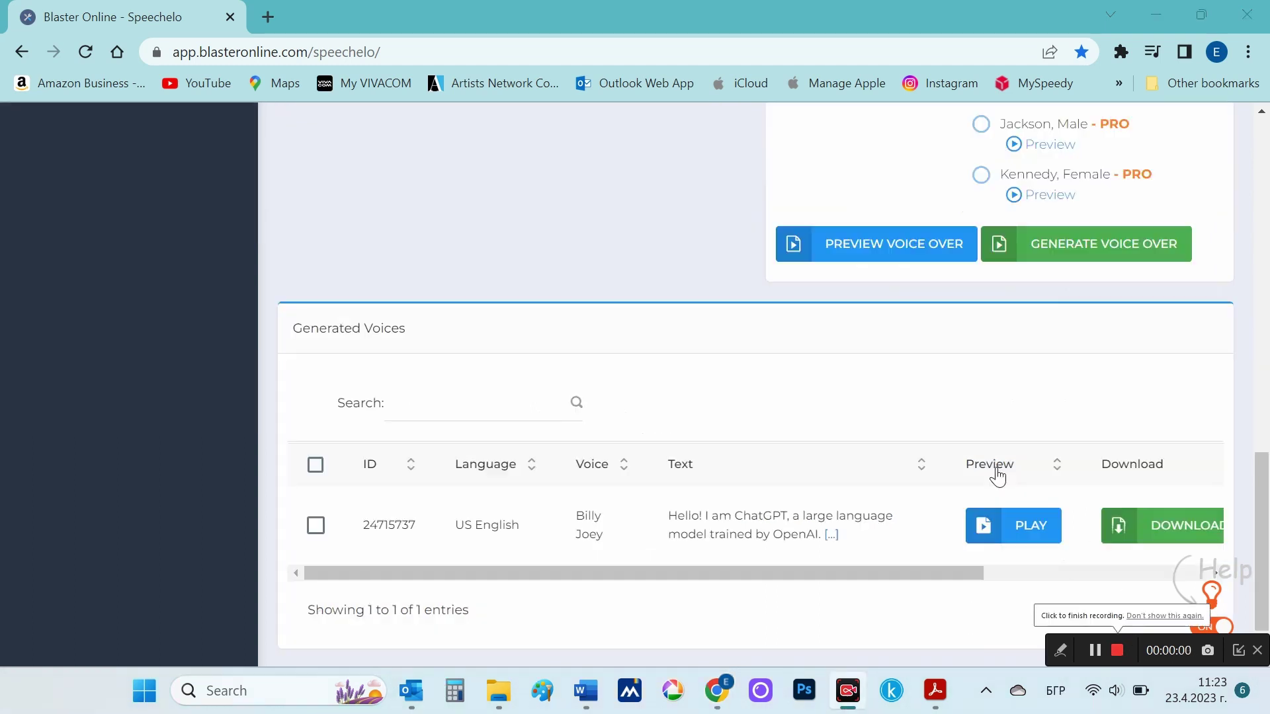
click(1005, 529)
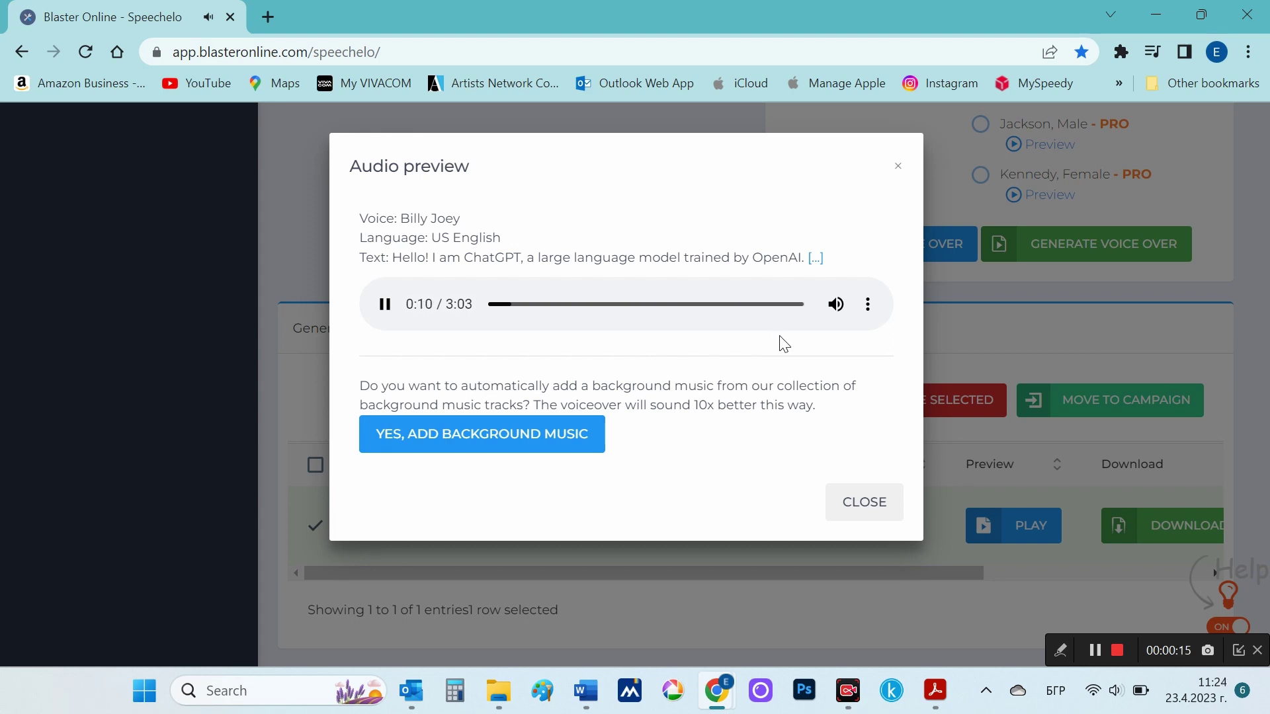
click(862, 505)
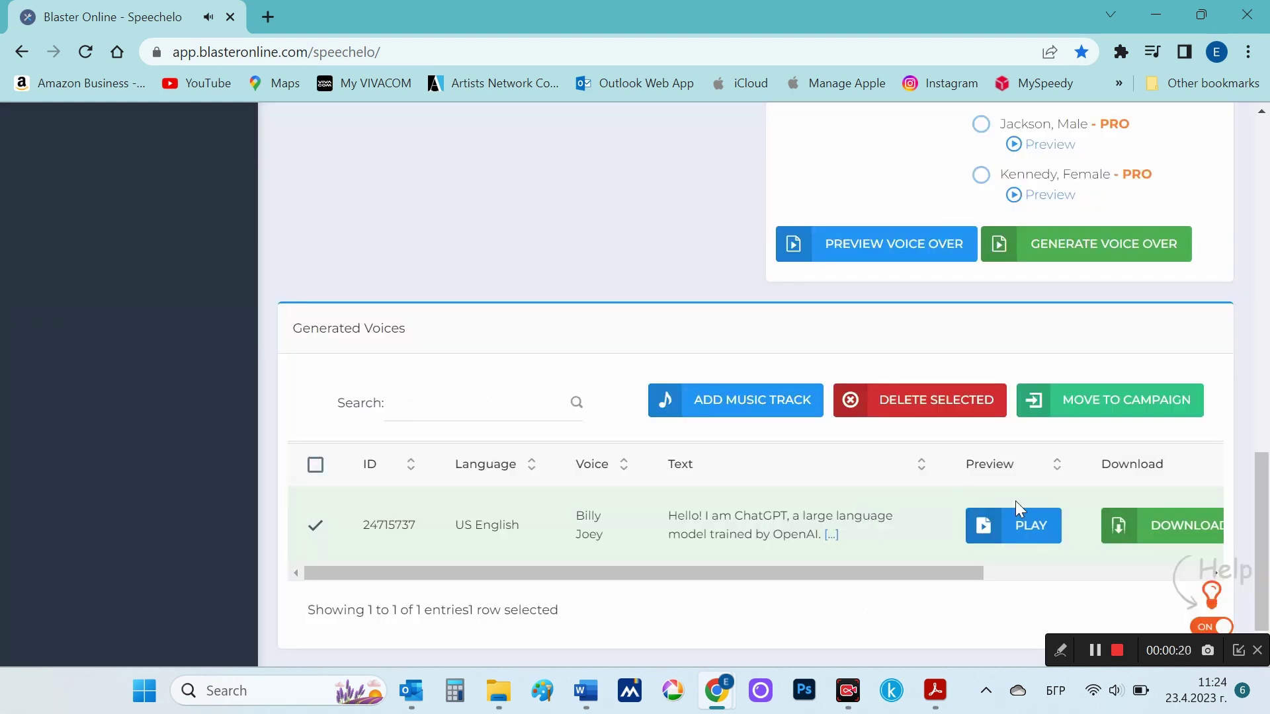
click(1116, 531)
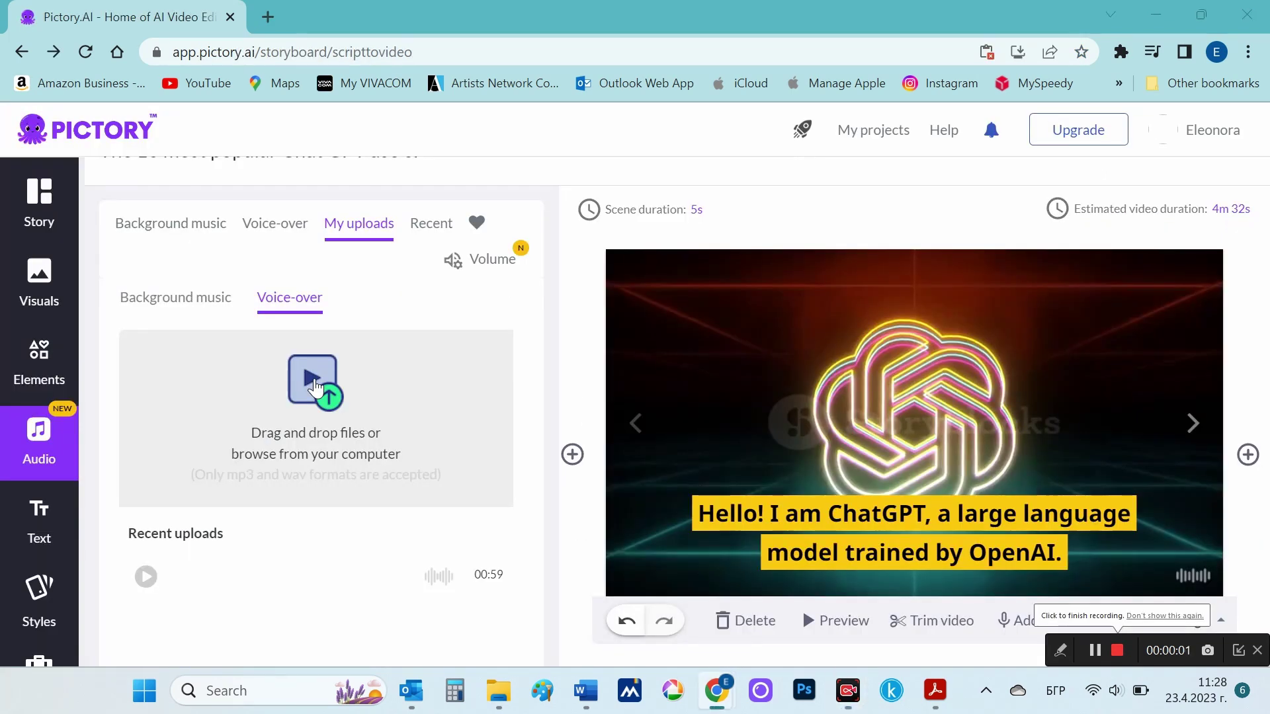
Upload the downloaded Billy Joey MP3 as the video's 03:03 voice-over
click(316, 382)
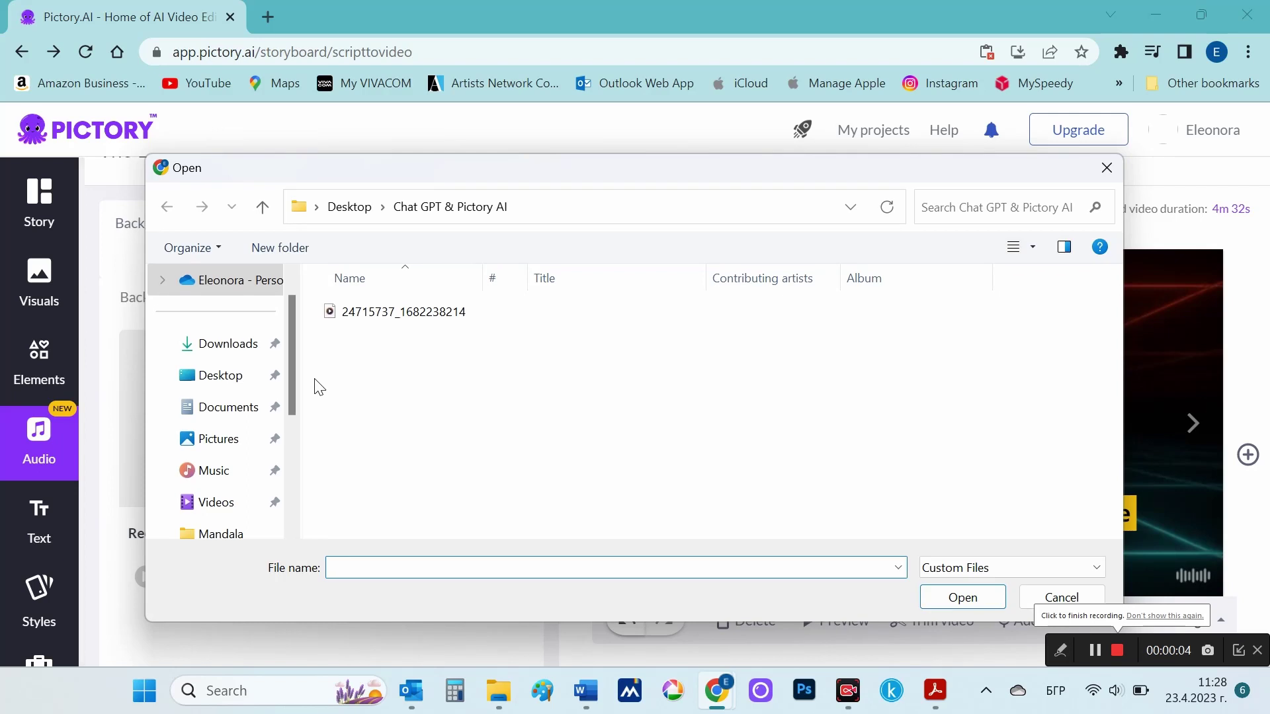
double_click(397, 312)
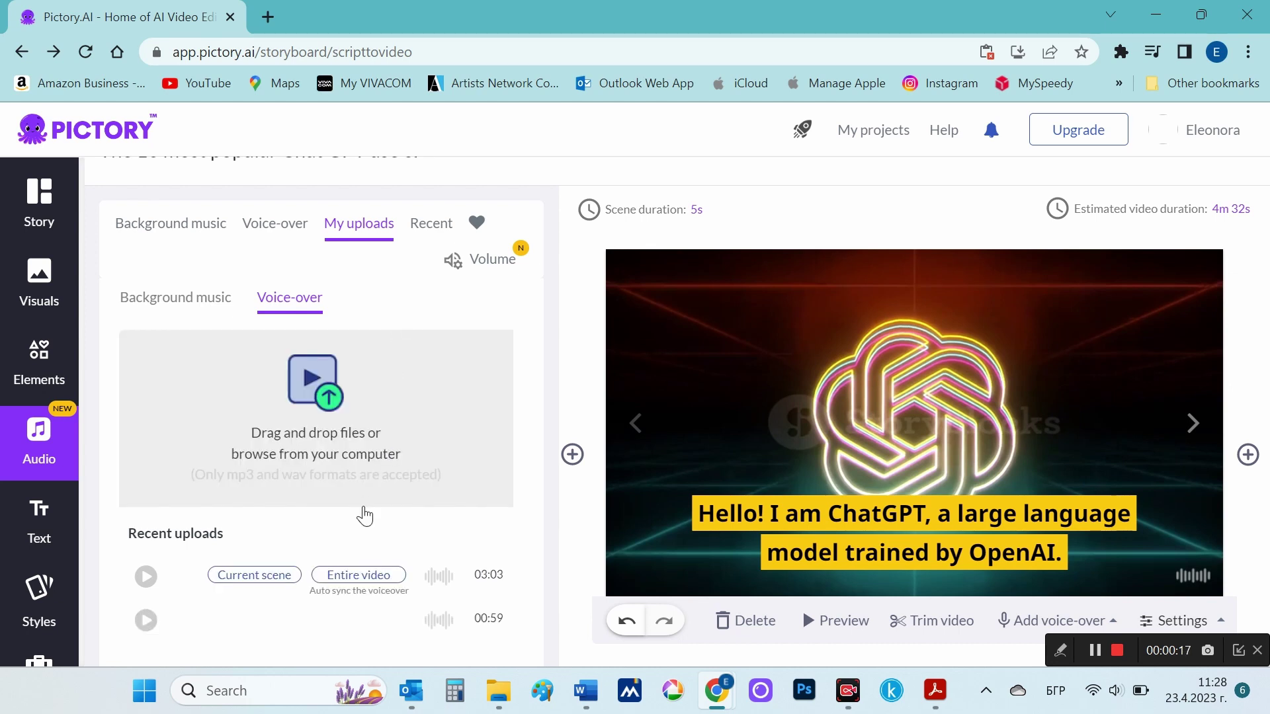
scroll(365, 515, down, 1)
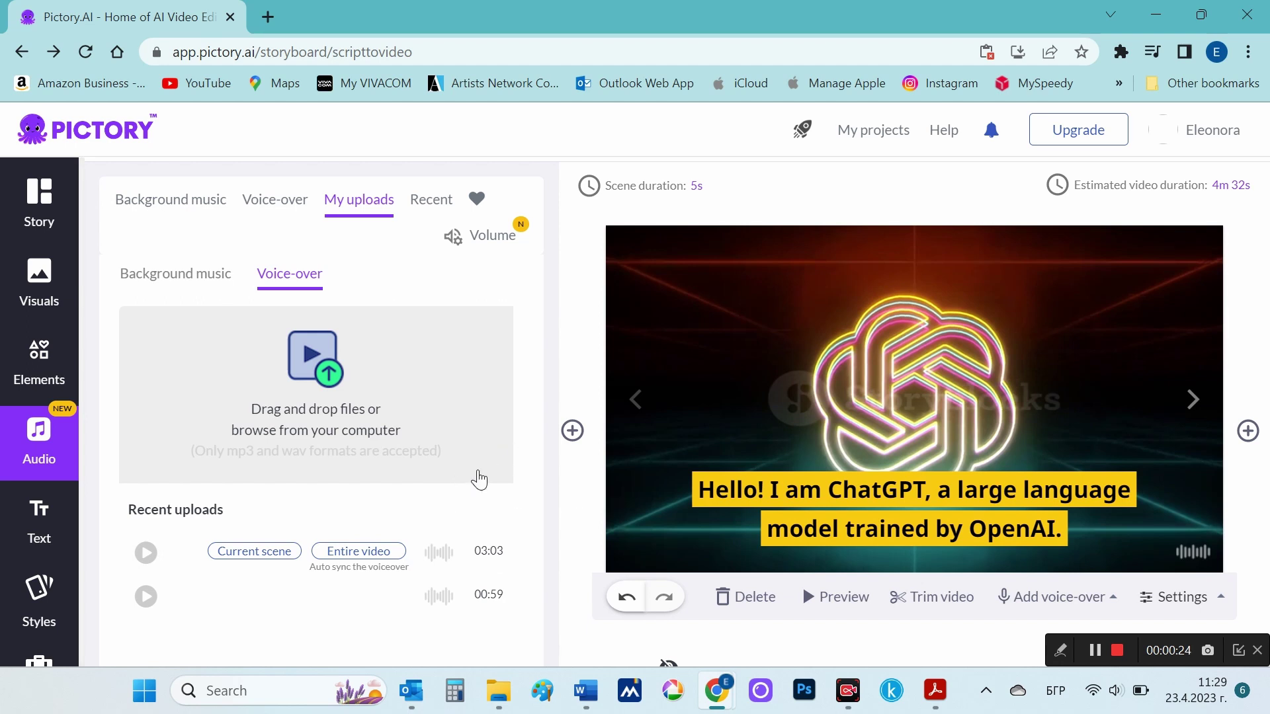
scroll(544, 365, down, 2)
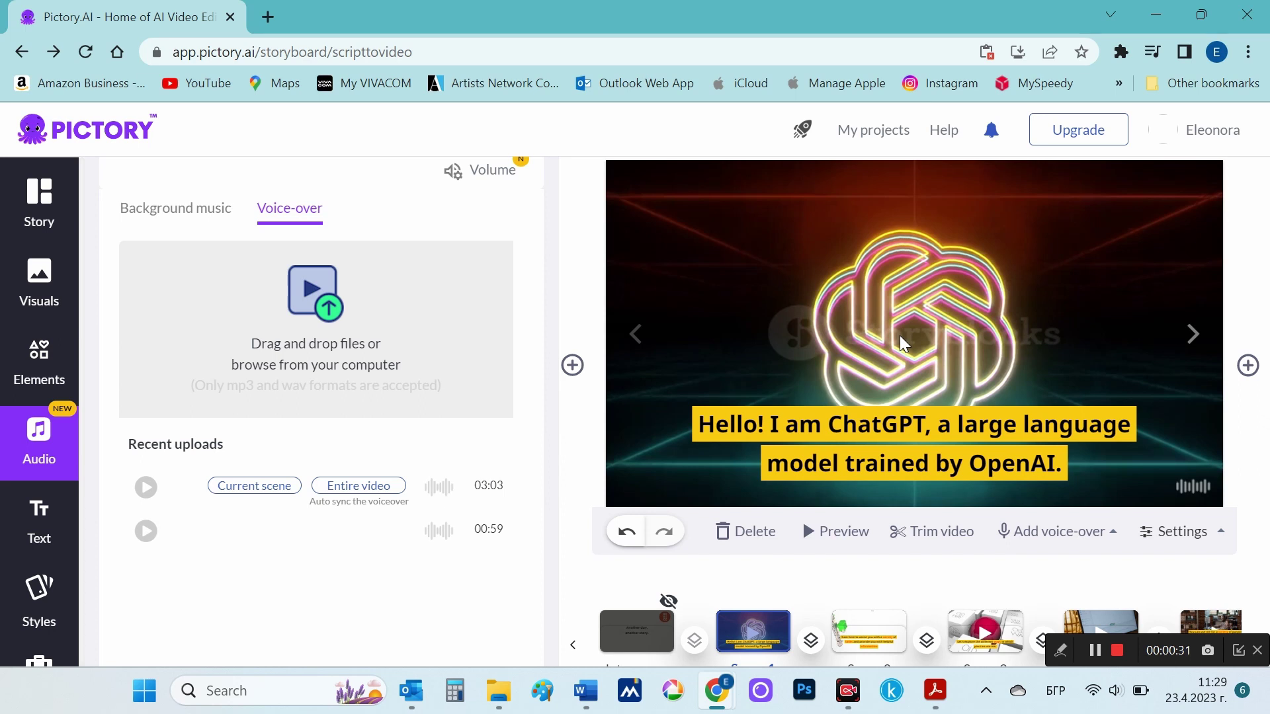
Preview the video and auto-sync the voice-over across the entire video
scroll(900, 335, up, 4)
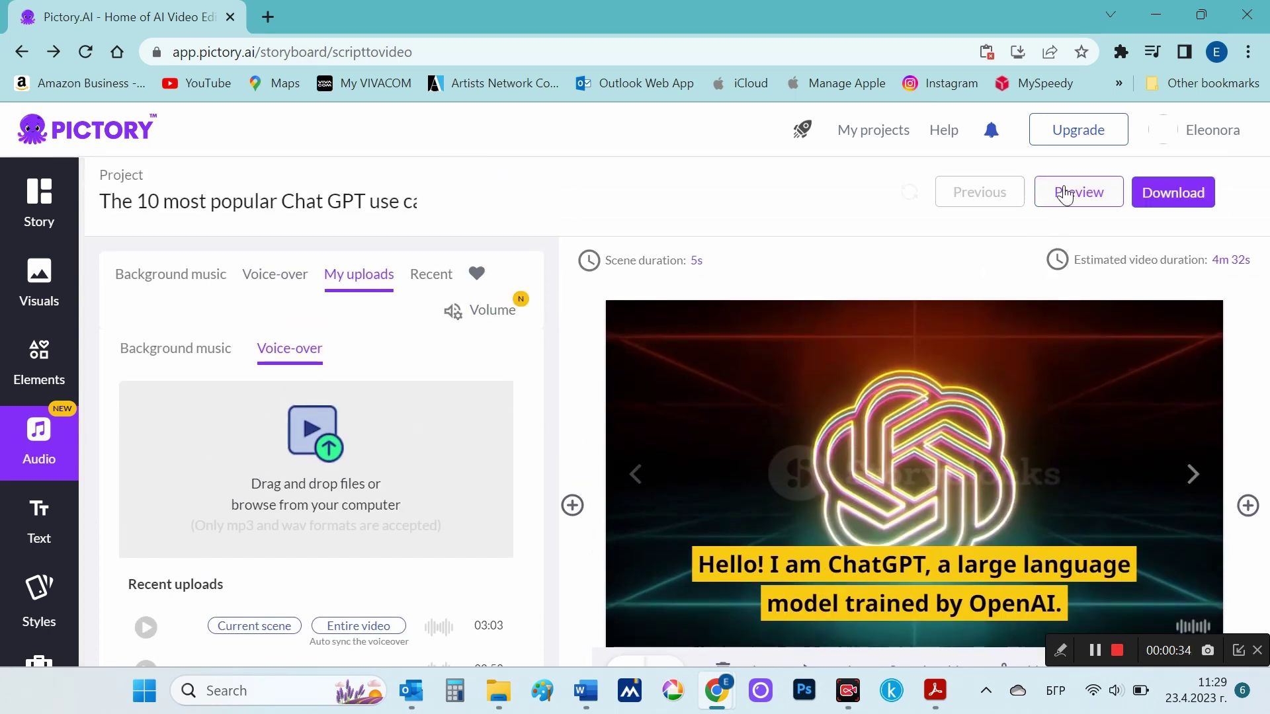
click(1064, 190)
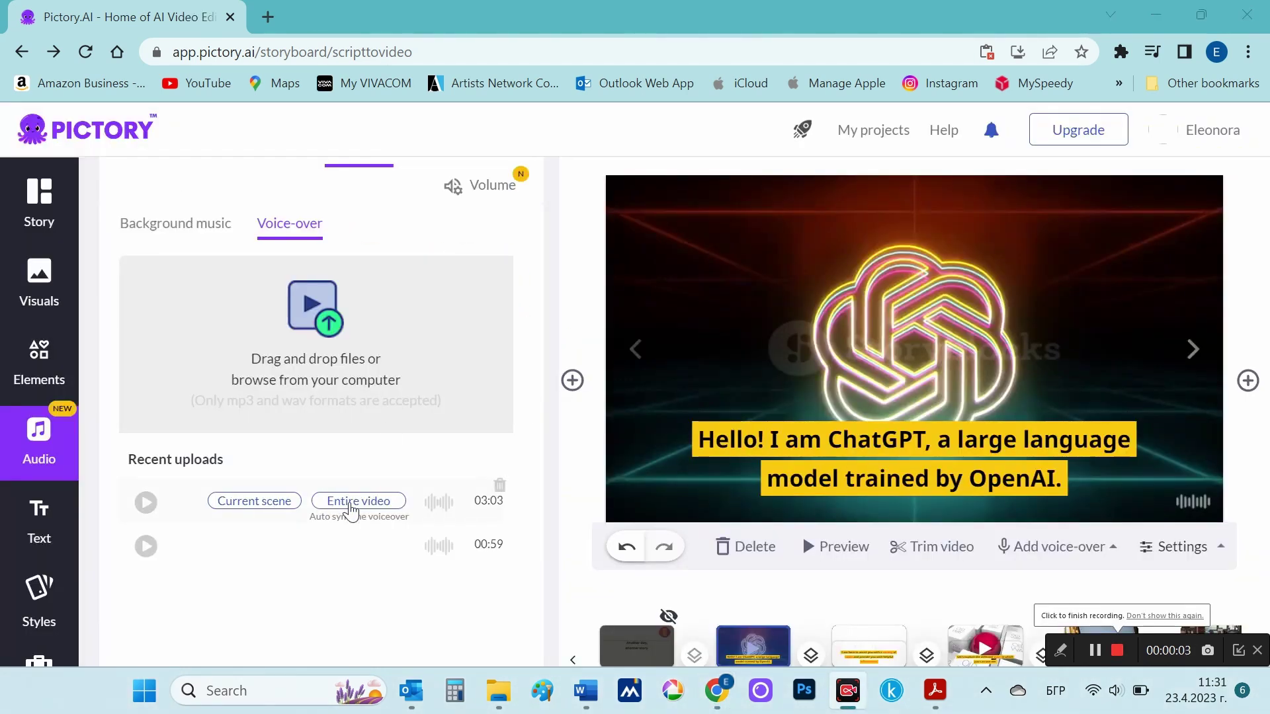
click(352, 502)
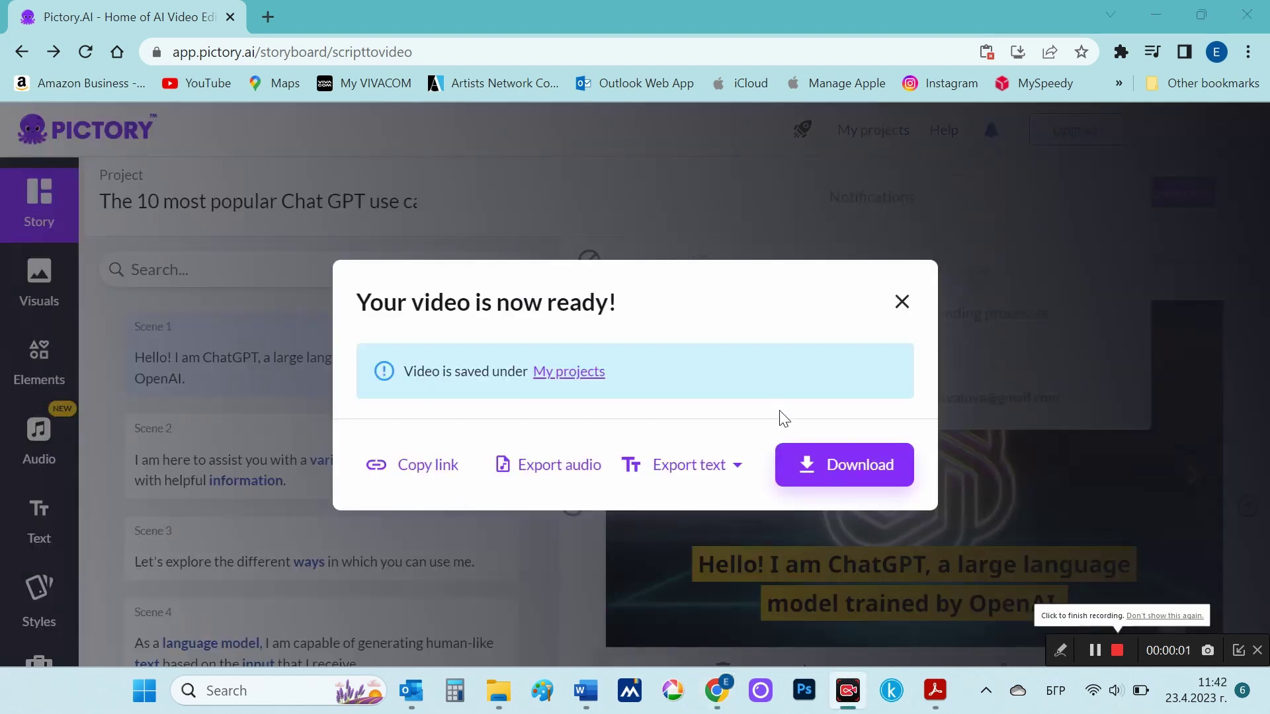
Download the finished video as the MP4 The10mostpopularChat-final into the Chat GPT & Pictory AI folder
click(863, 473)
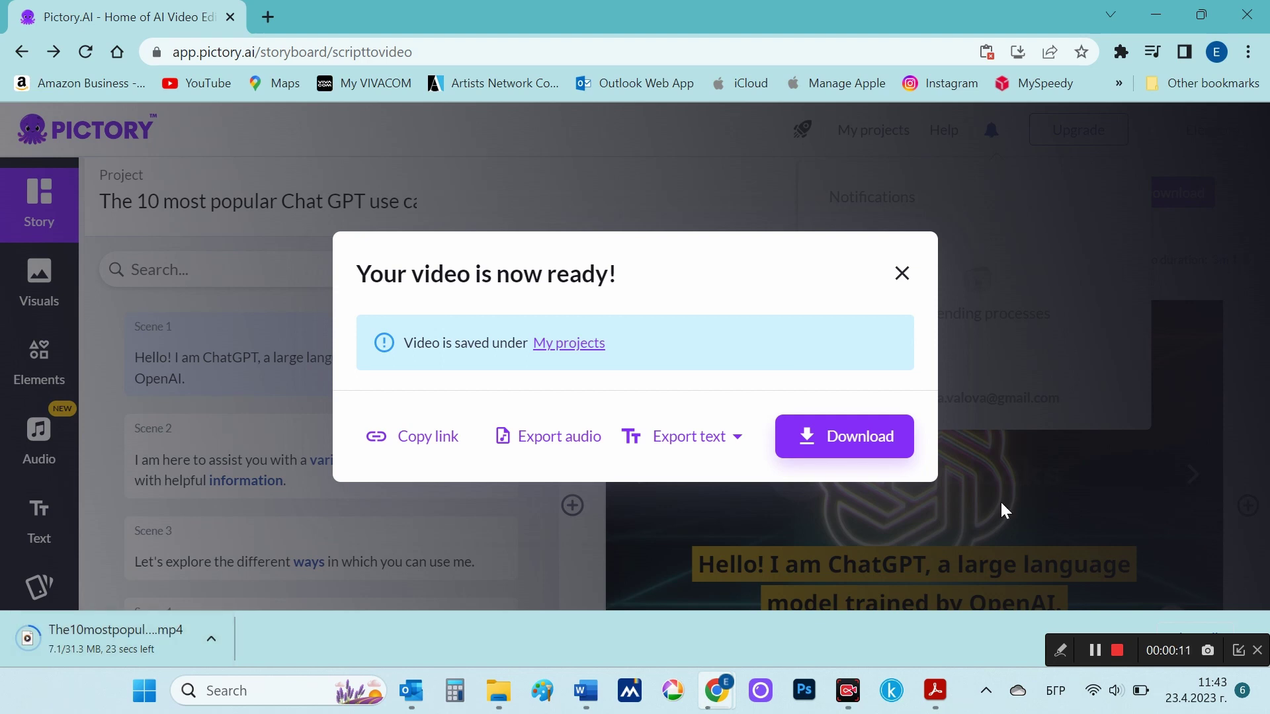
click(1116, 649)
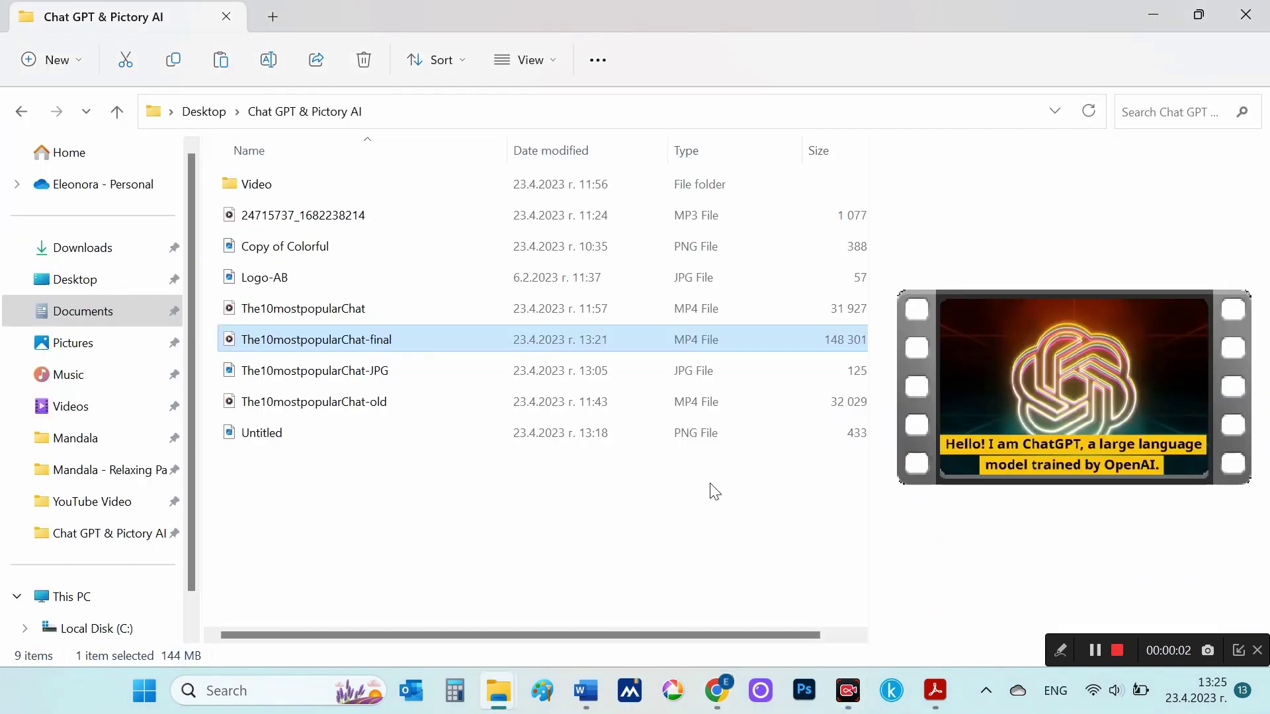
Play The10mostpopularChat-final.mp4 in a maximized Media Player window
double_click(417, 339)
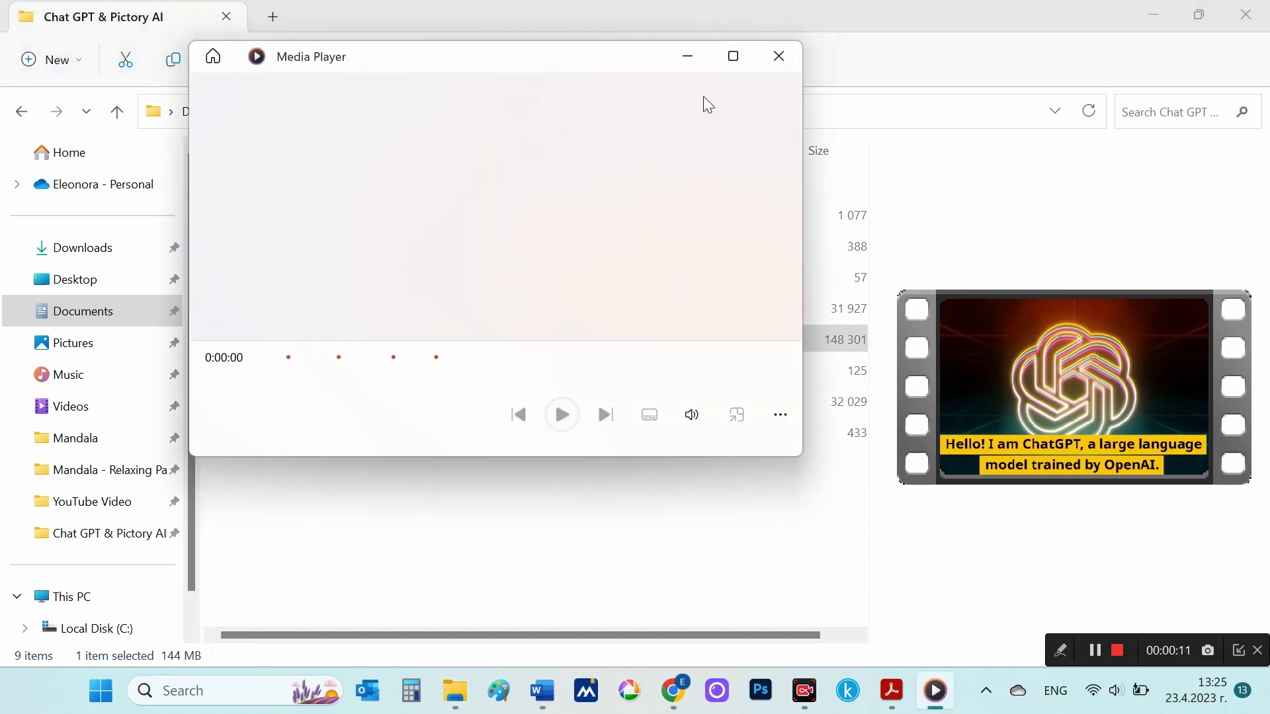
click(732, 56)
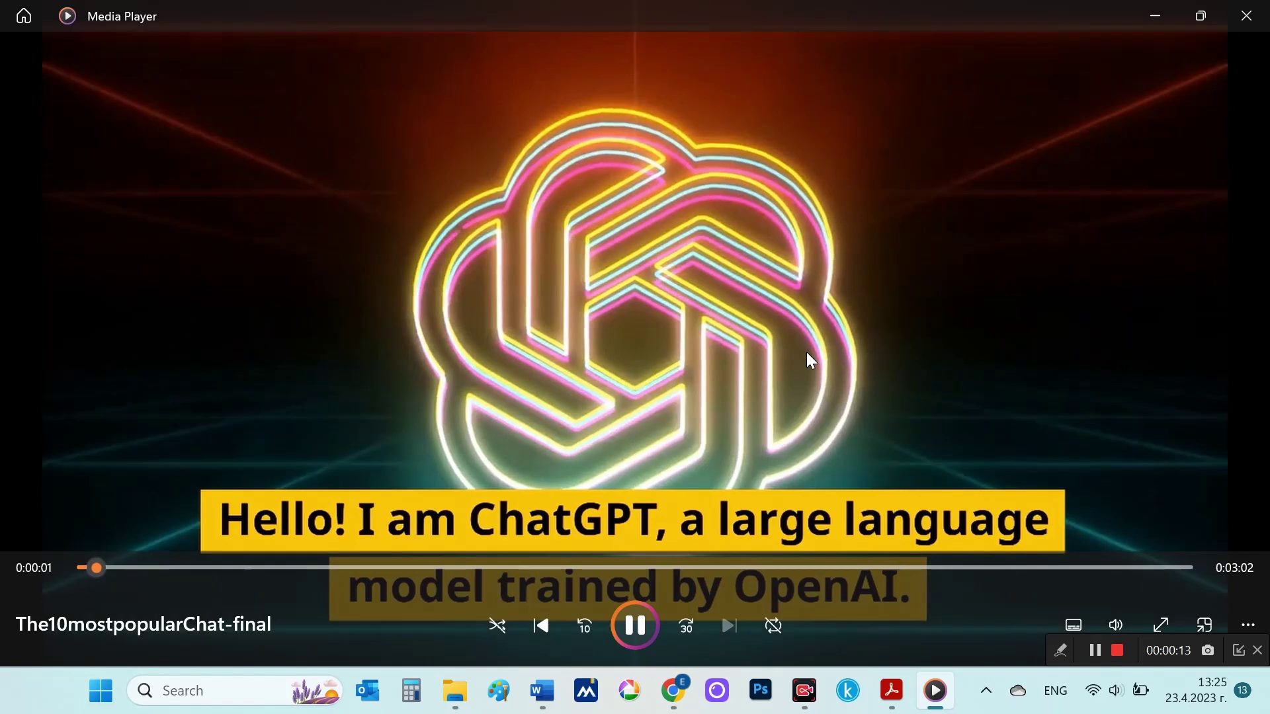